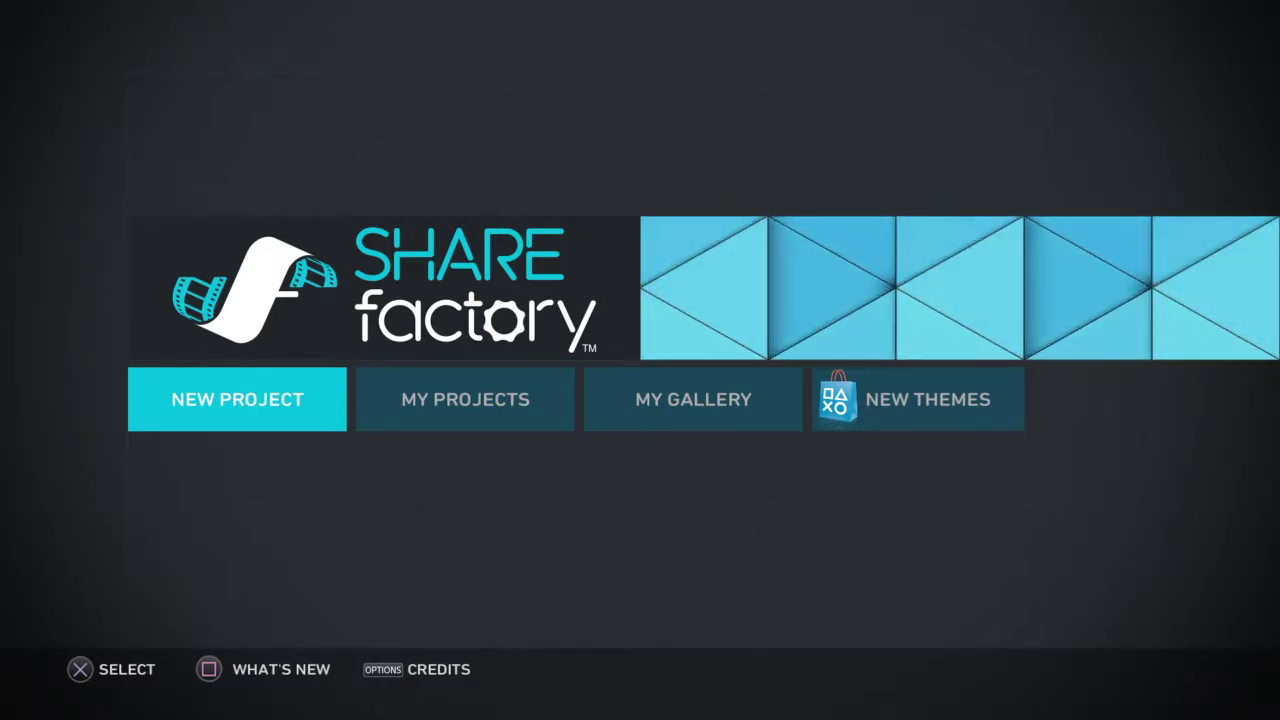
key(Right)
key(Right)
key(Right)
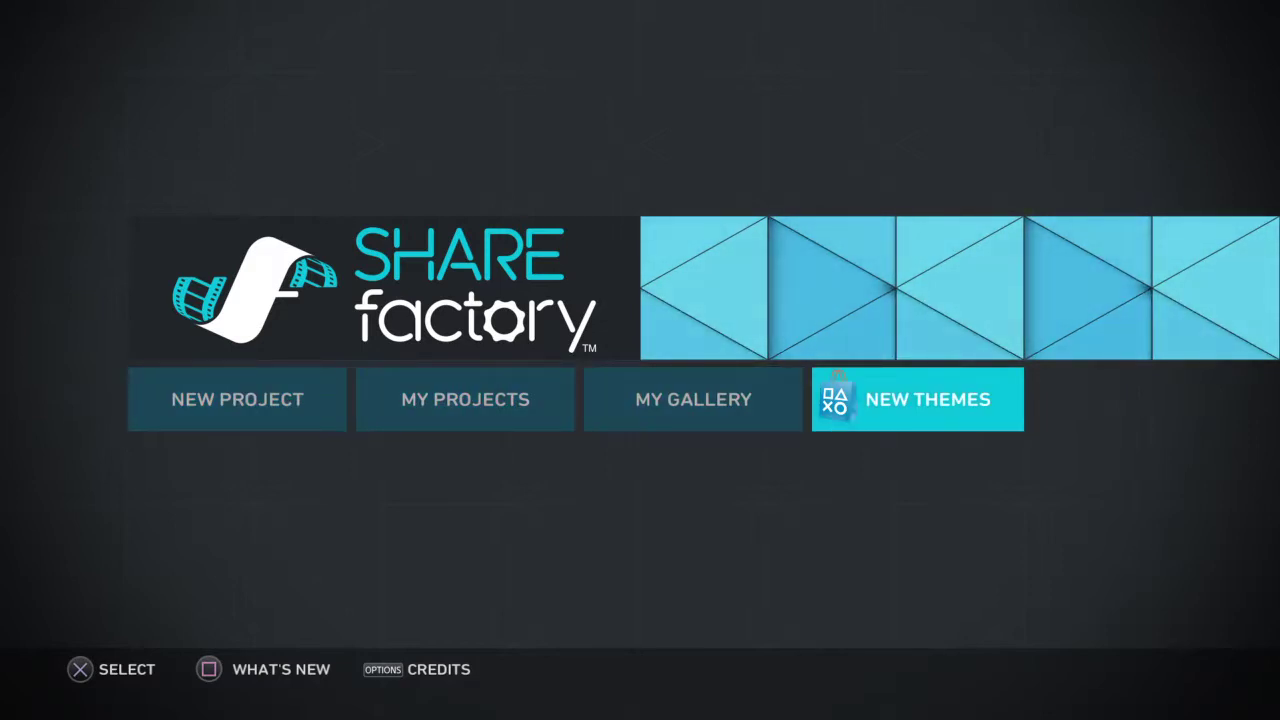
key(Left)
key(Left)
key(Left)
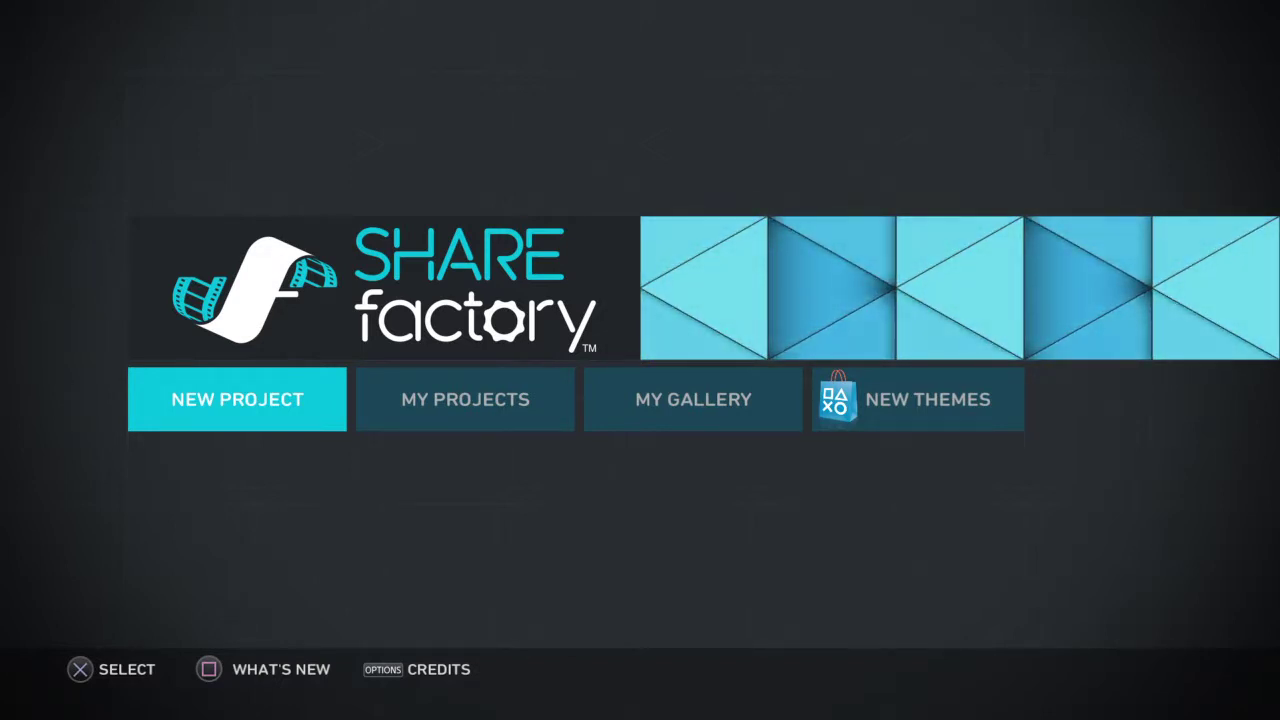
key(Right)
key(Right)
key(Right)
key(Left)
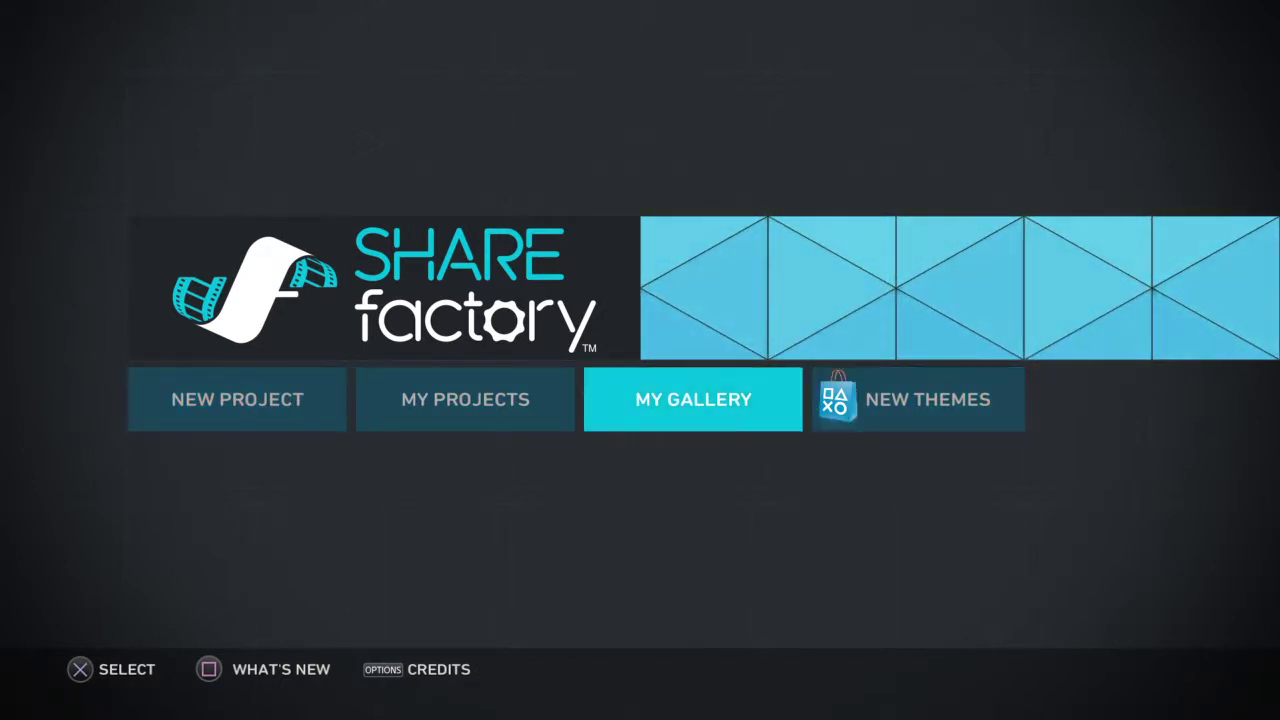
- Start a new video project
key(Left)
key(Left)
key(Return)
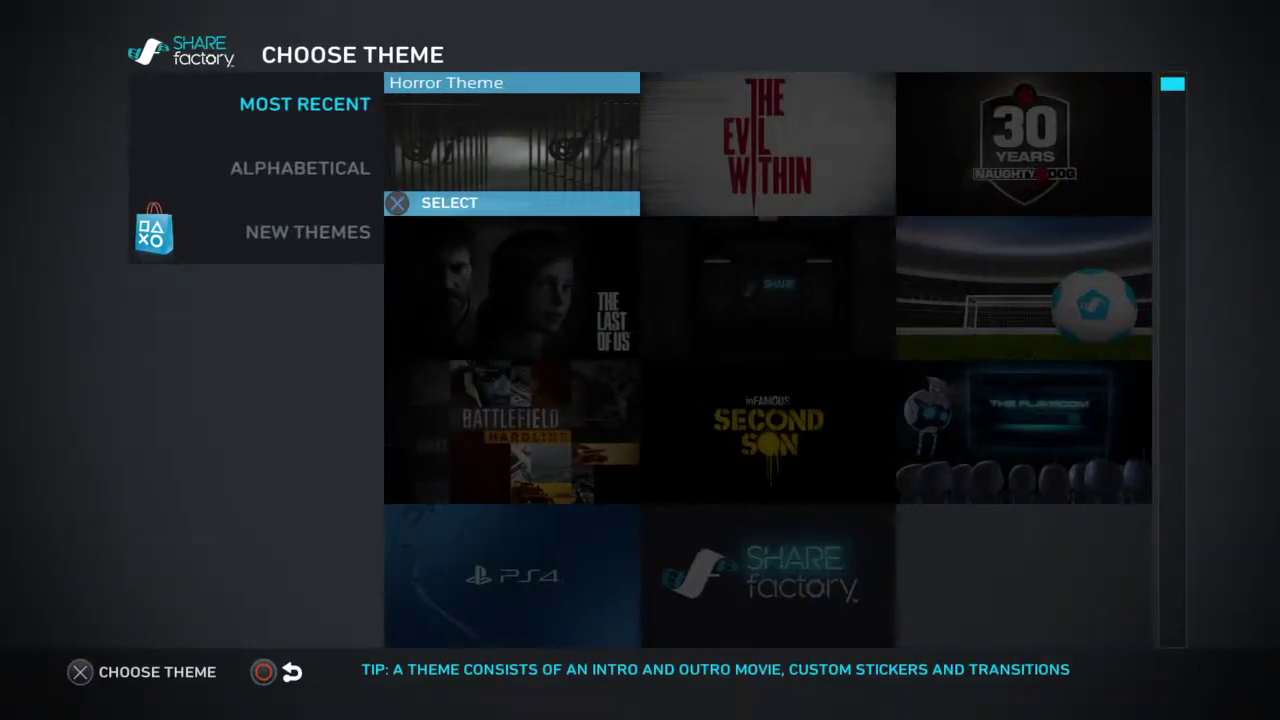
- Look through the available project themes
key(Down)
key(Down)
key(Down)
key(Up)
key(Up)
key(Up)
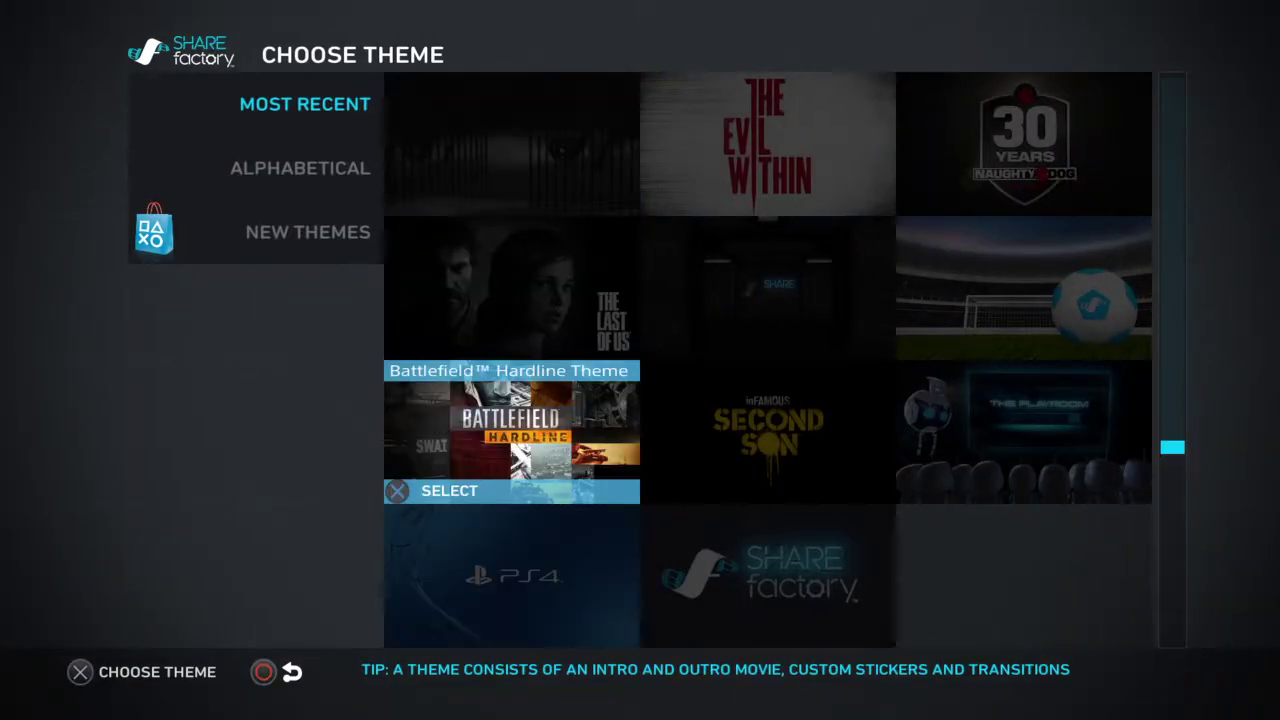
key(Right)
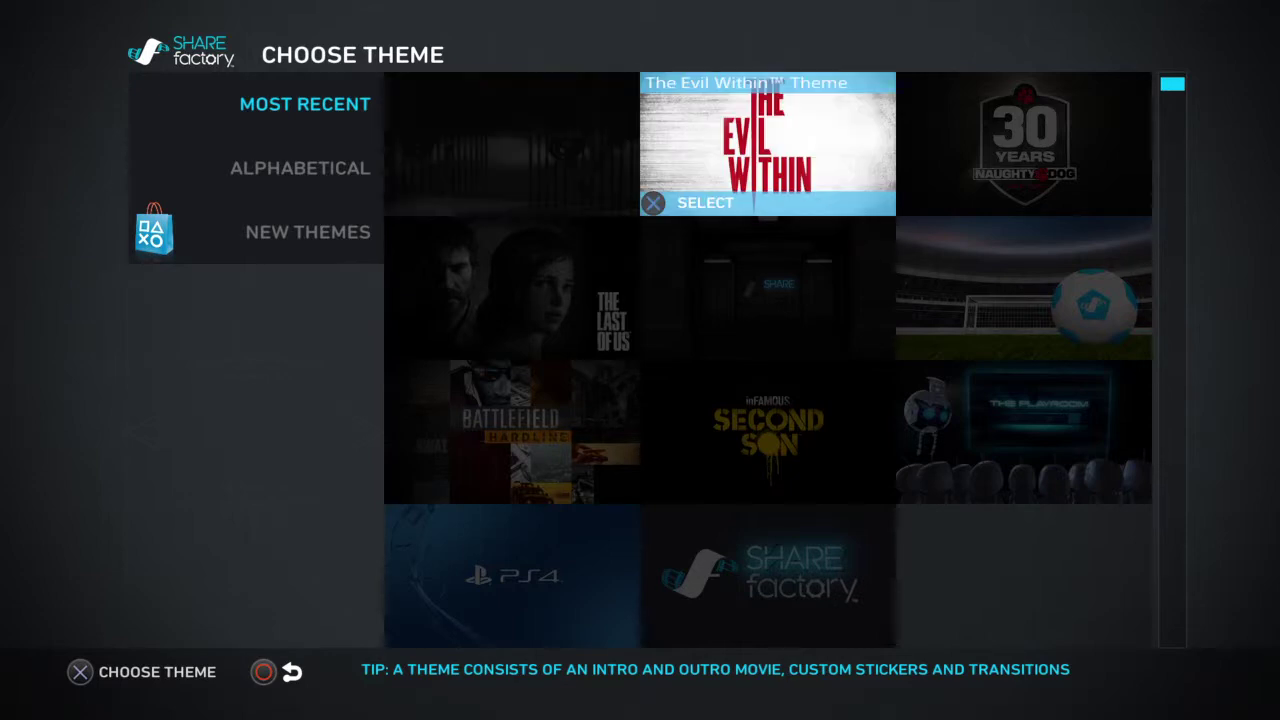
key(Right)
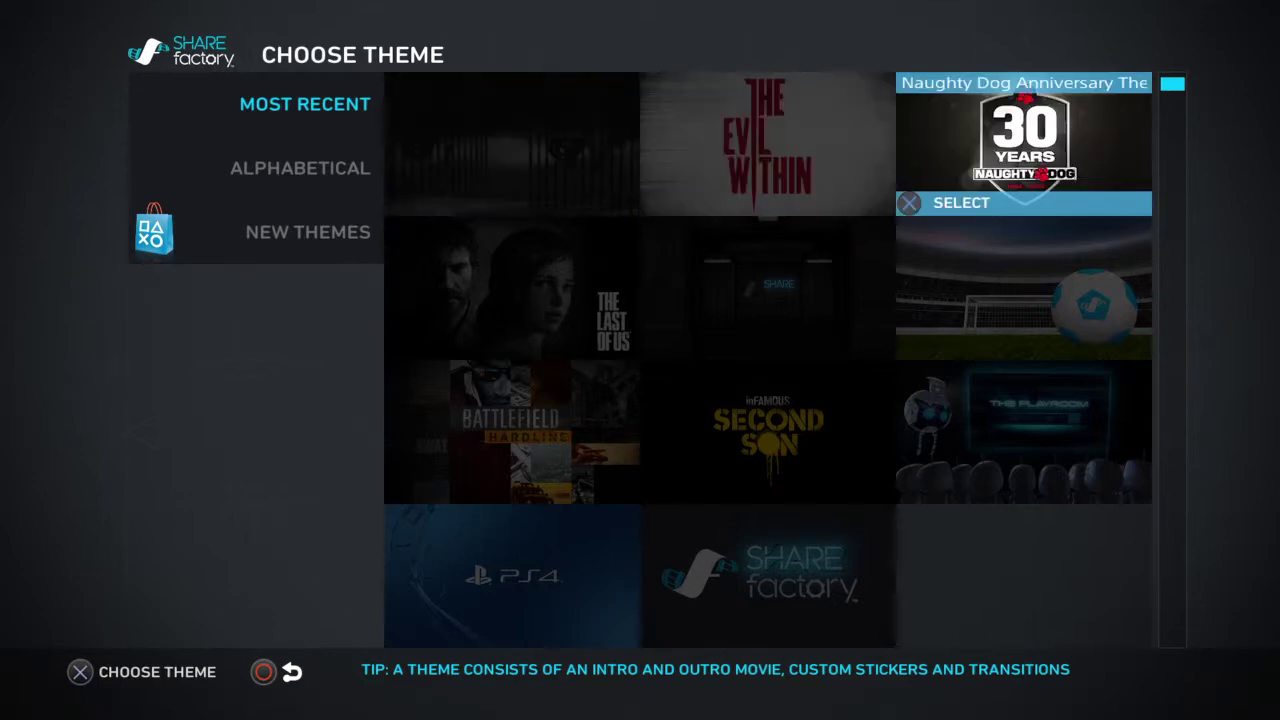
key(Down)
key(Left)
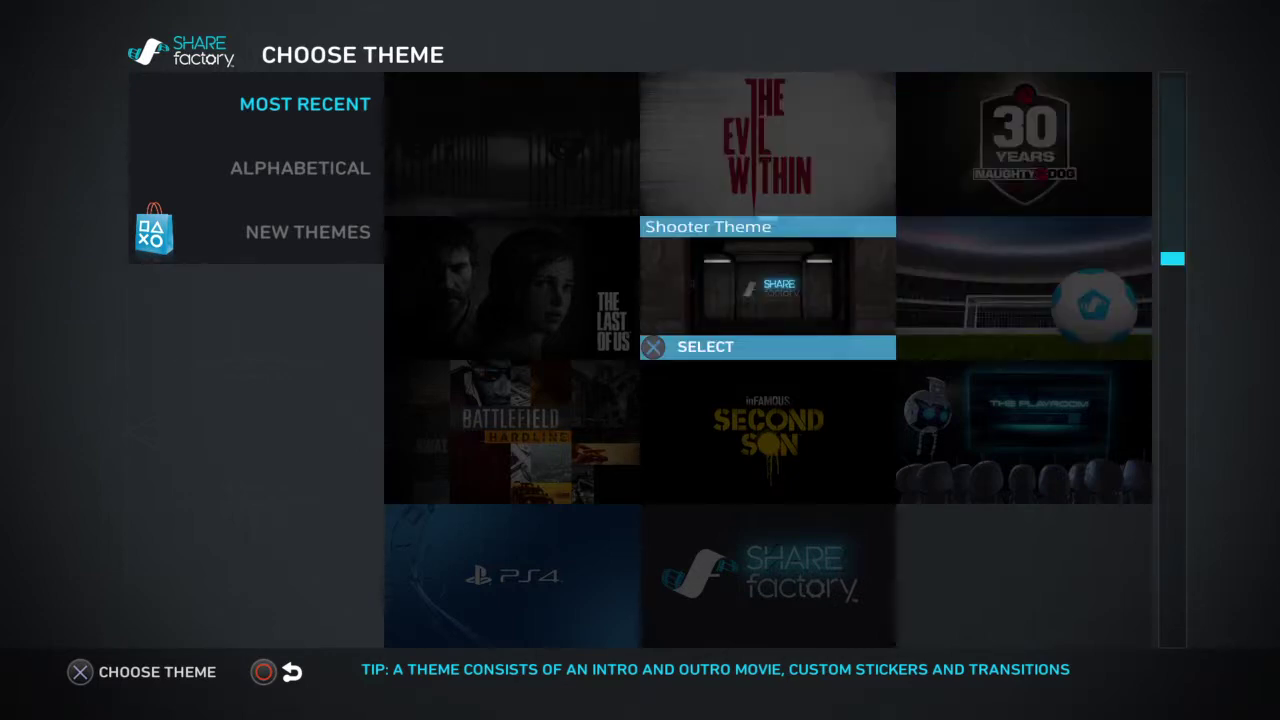
key(Left)
key(Down)
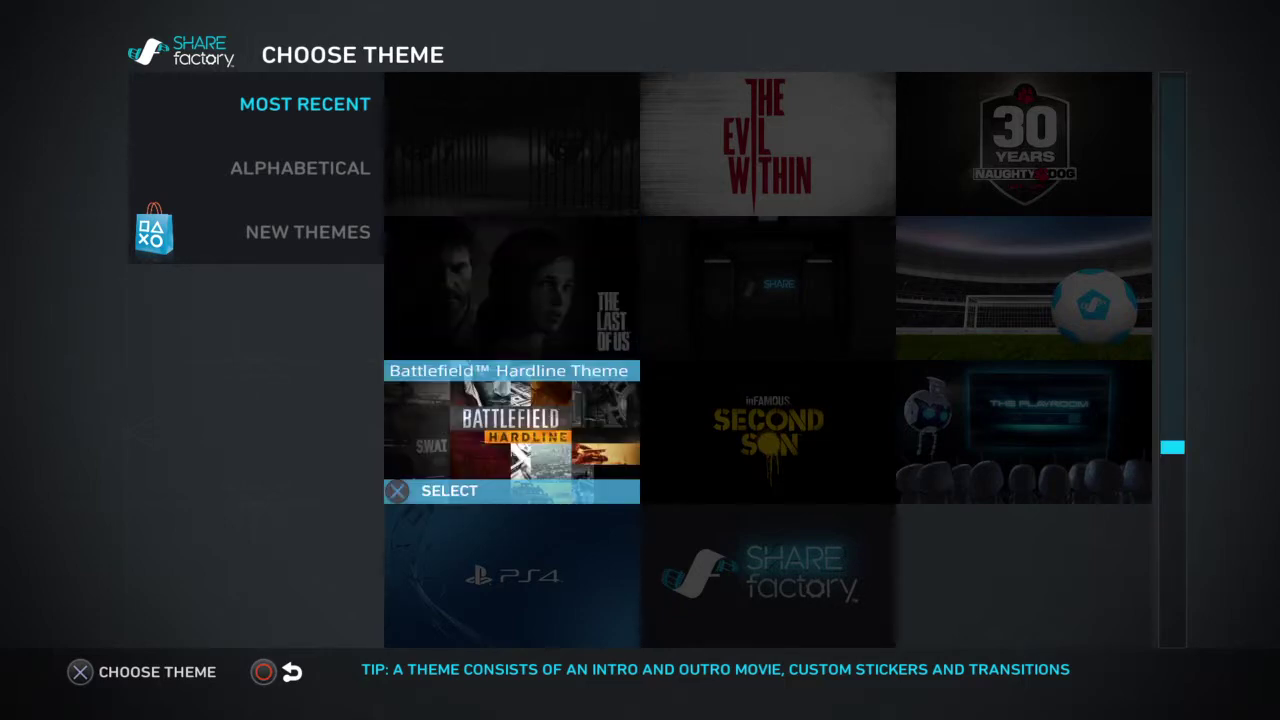
key(Right)
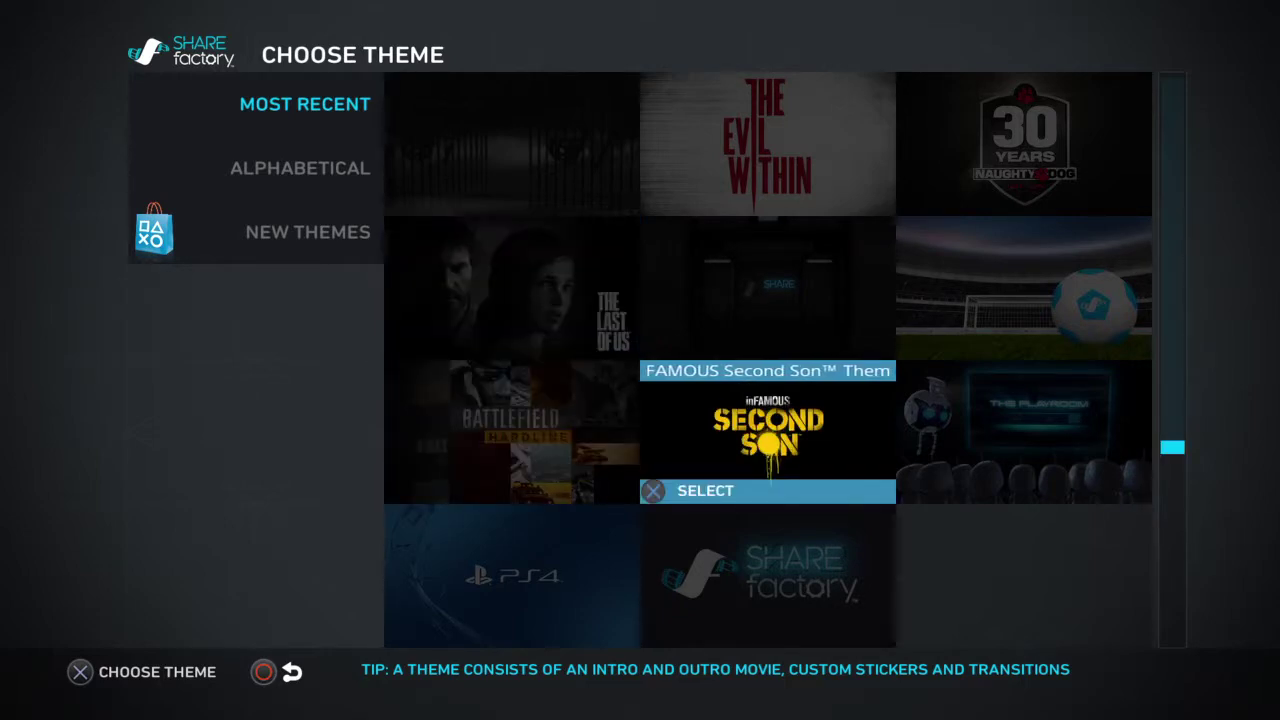
- Choose the PlayStation 4 theme for the project
key(Right)
key(Down)
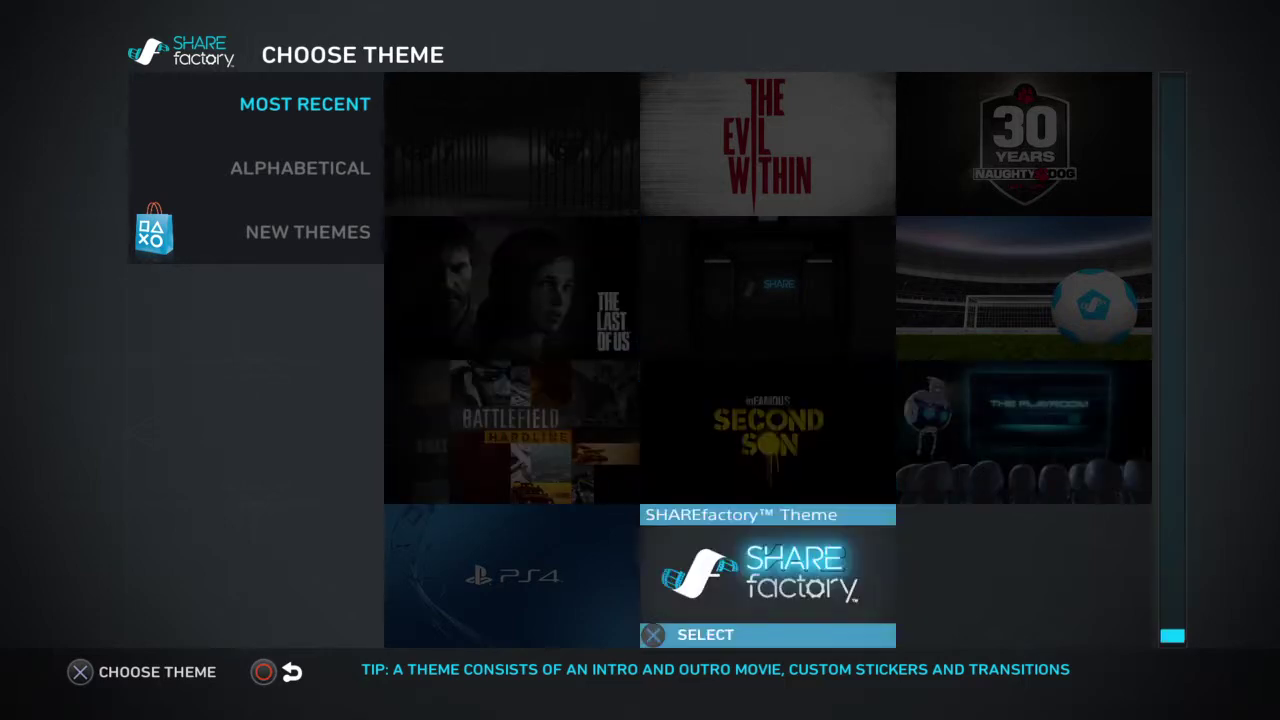
key(Left)
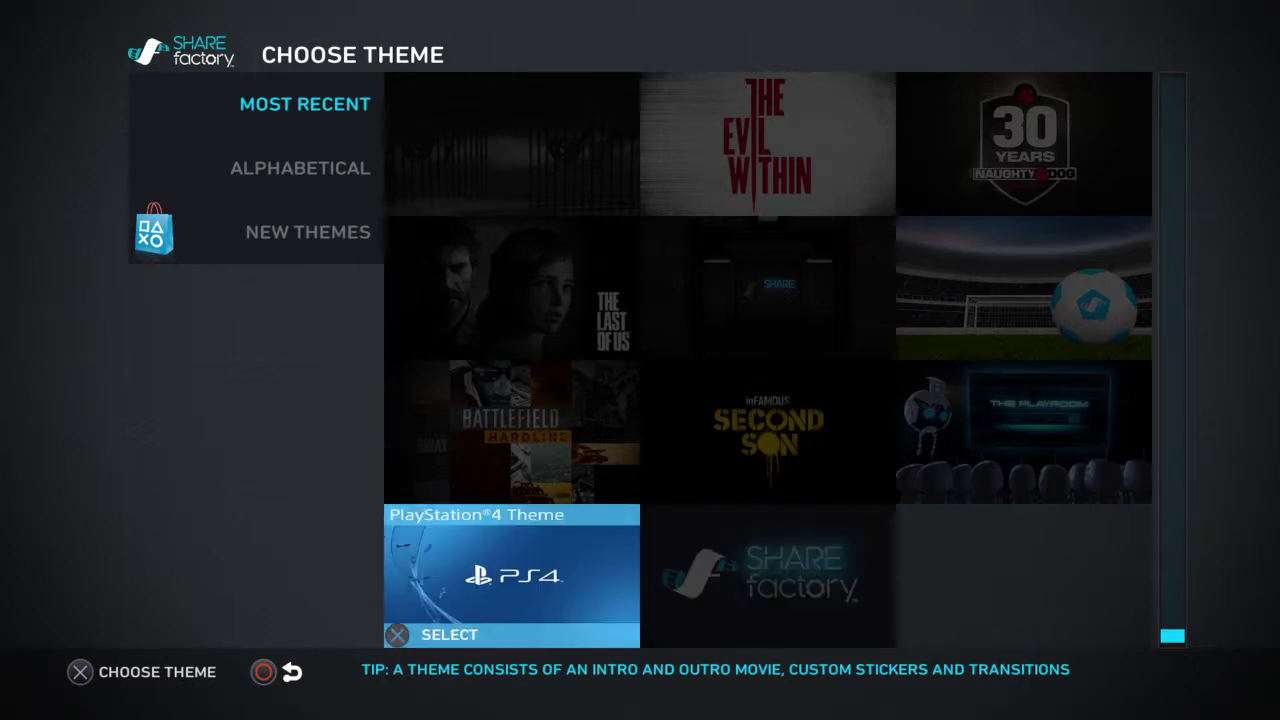
key(Return)
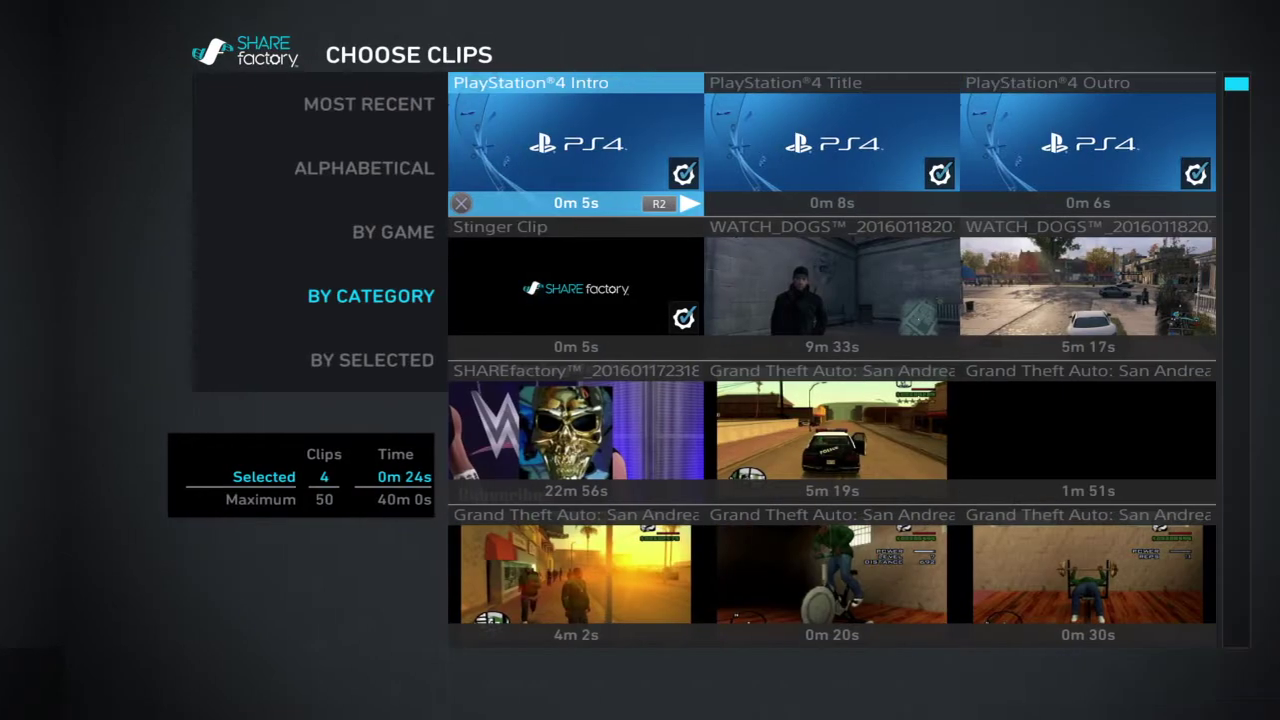
- Deselect the preselected PlayStation 4 intro, title and outro clips and the stinger clip
key(Return)
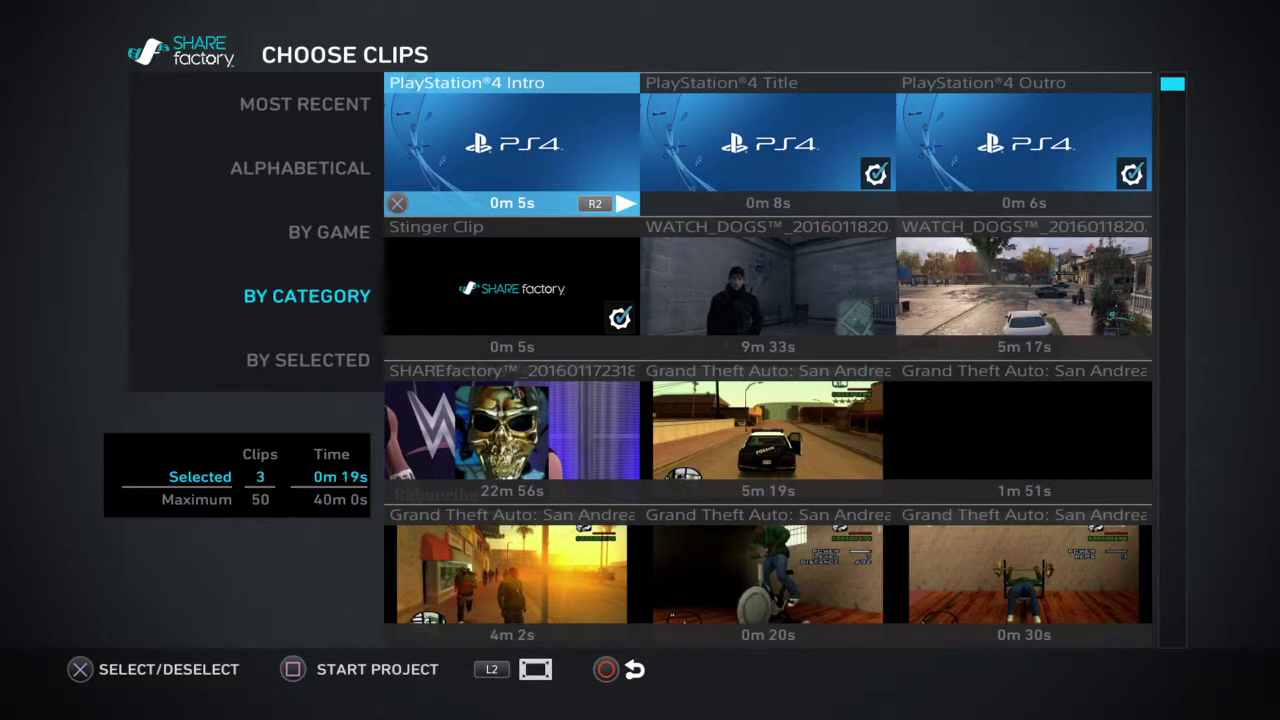
key(Right)
key(Return)
key(Right)
key(Return)
key(Left)
key(Left)
key(Down)
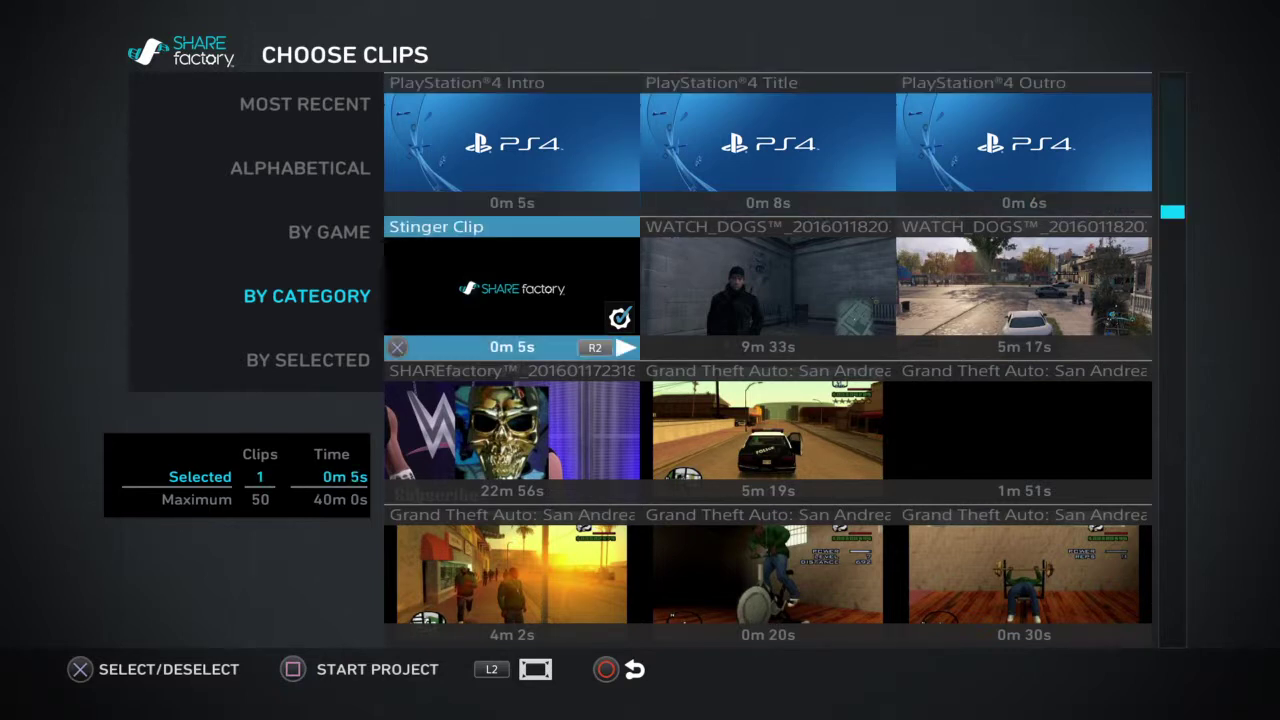
key(Return)
- Select the 5m 17s WATCH_DOGS clip first and the 9m 33s WATCH_DOGS clip second
key(Right)
key(Right)
key(Return)
key(Left)
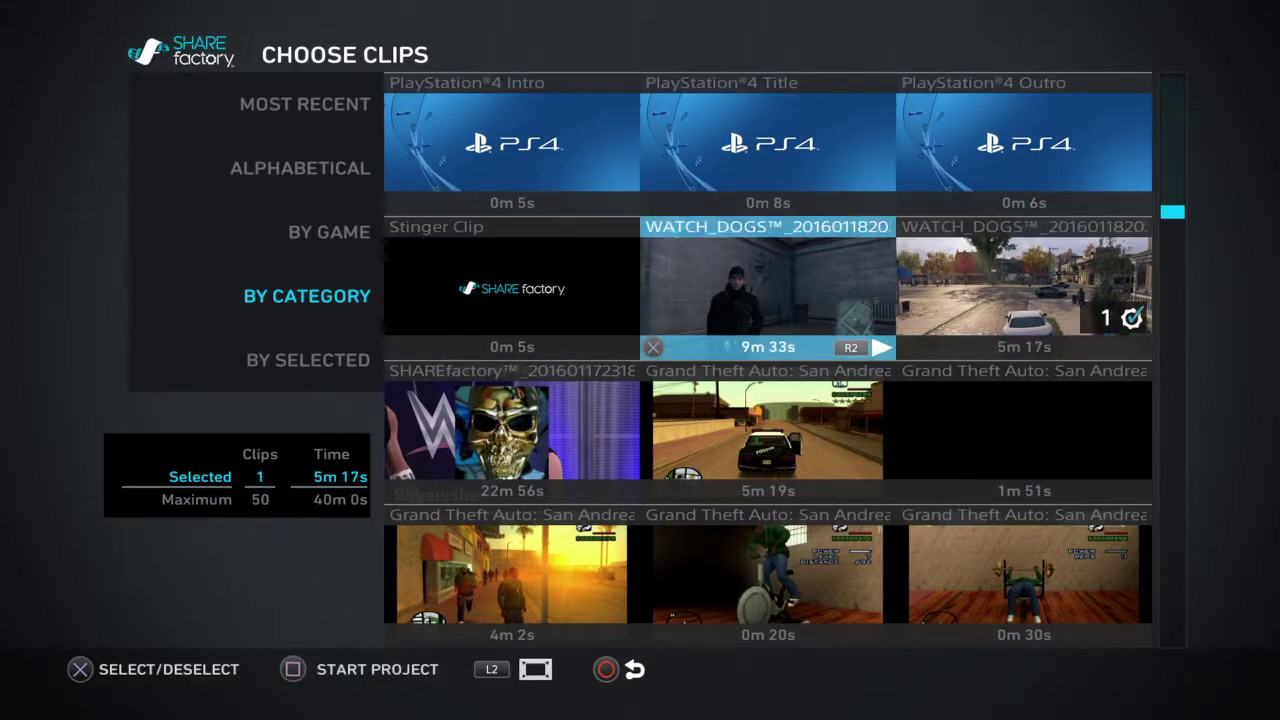
key(Return)
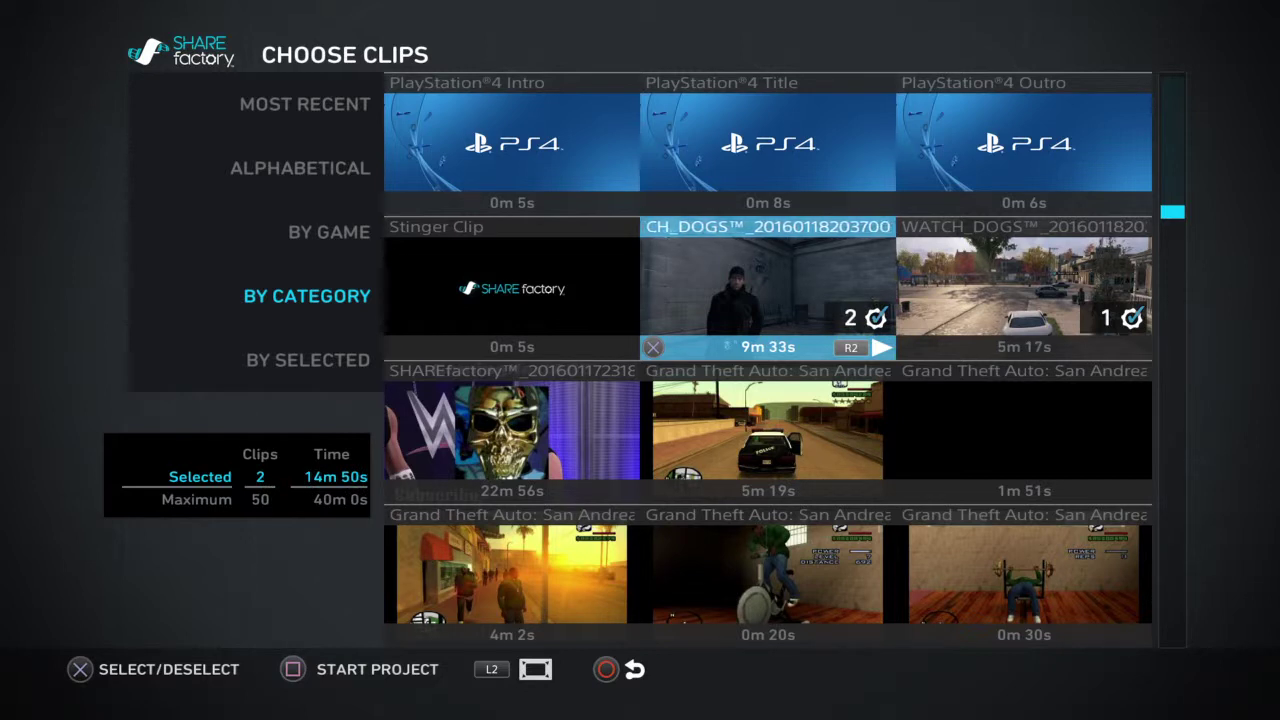
key(Left)
key(Up)
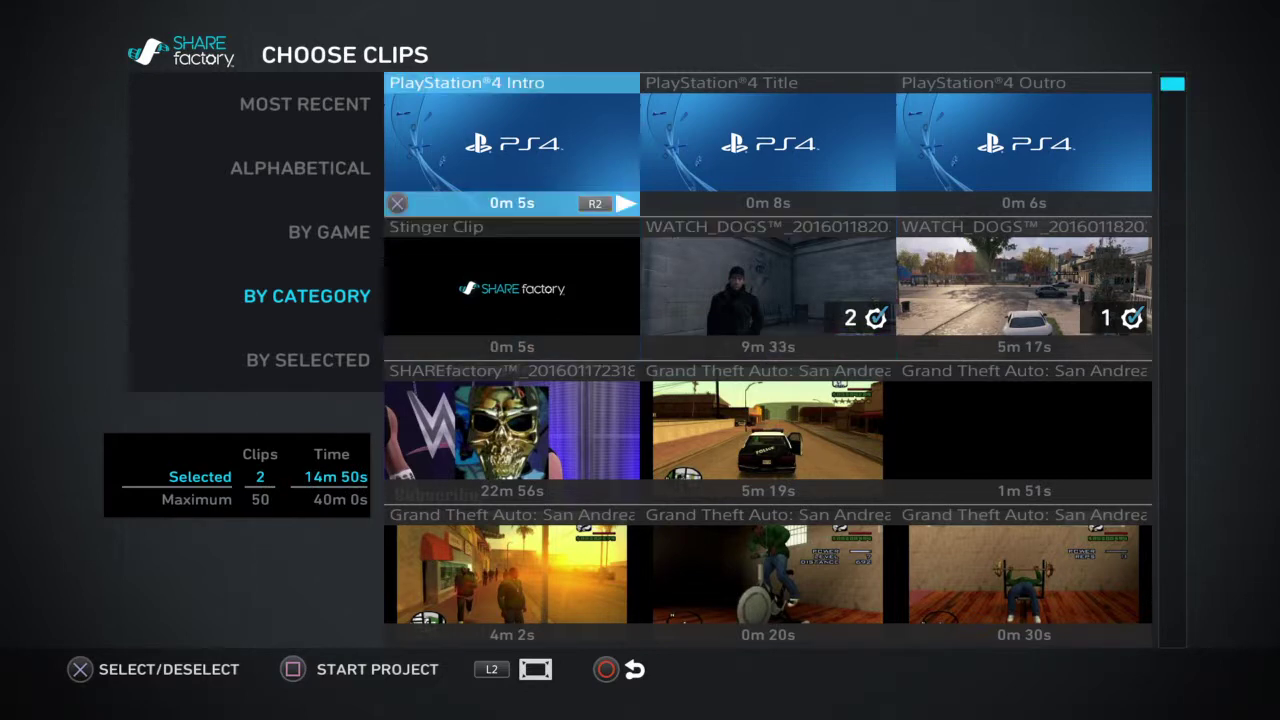
key(Right)
key(Right)
key(Left)
key(Down)
key(Left)
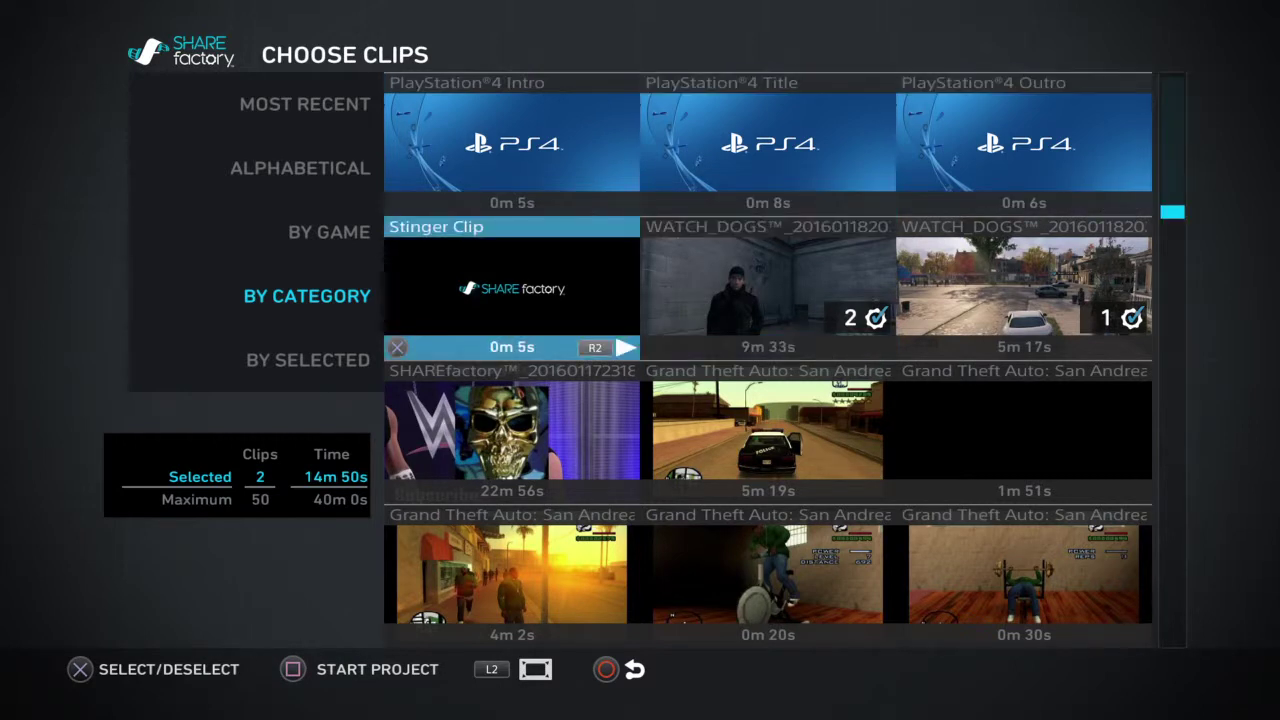
- Start the project with the selected clips and rename it Dogs
key(Right)
key(s)
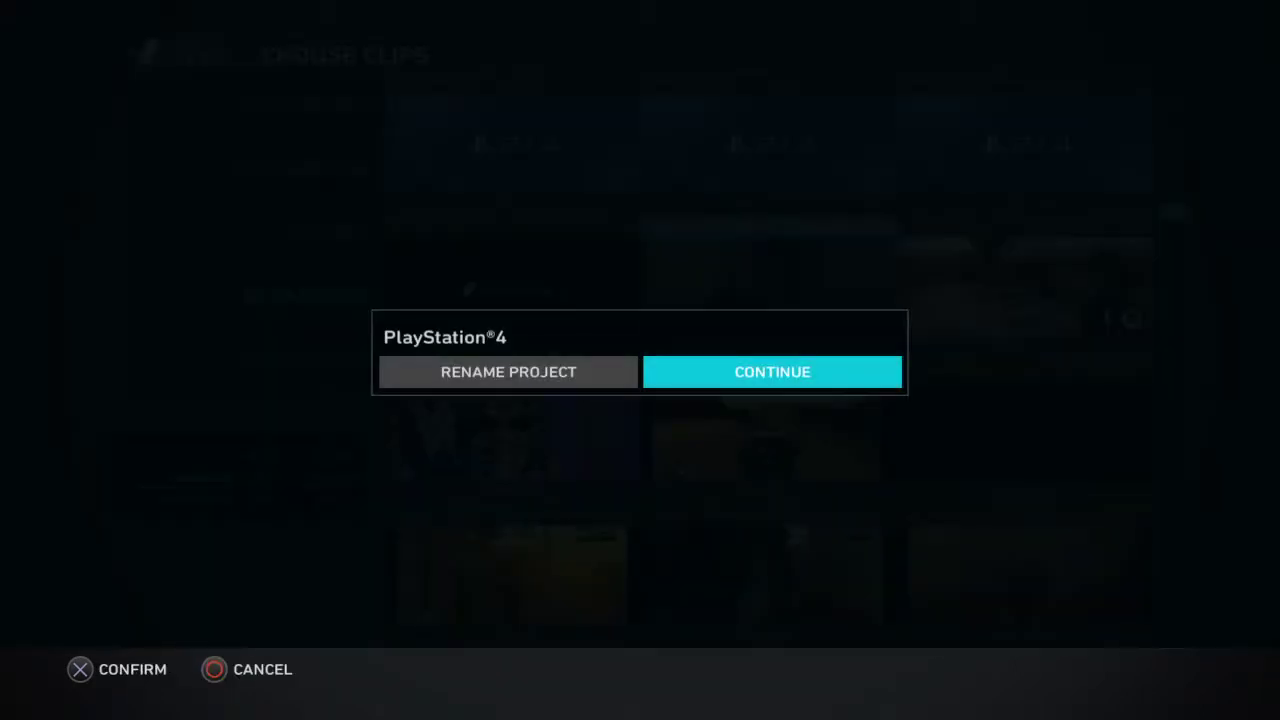
key(Left)
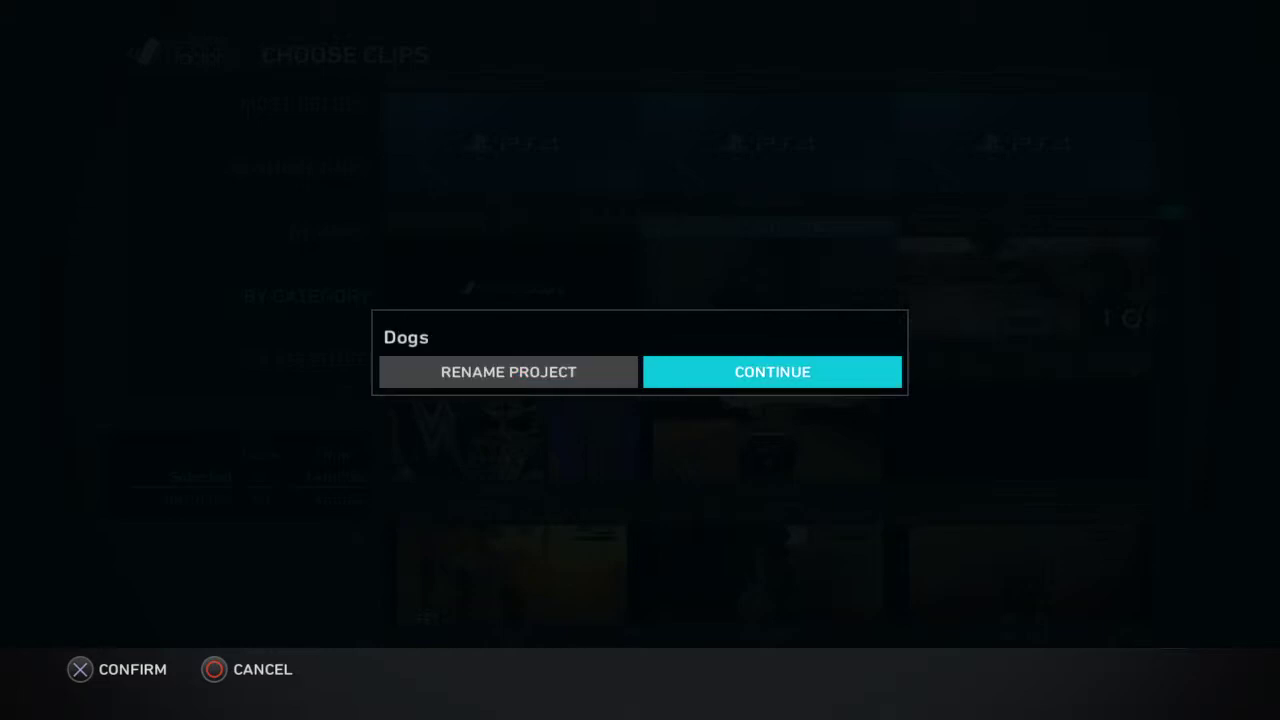
key(Return)
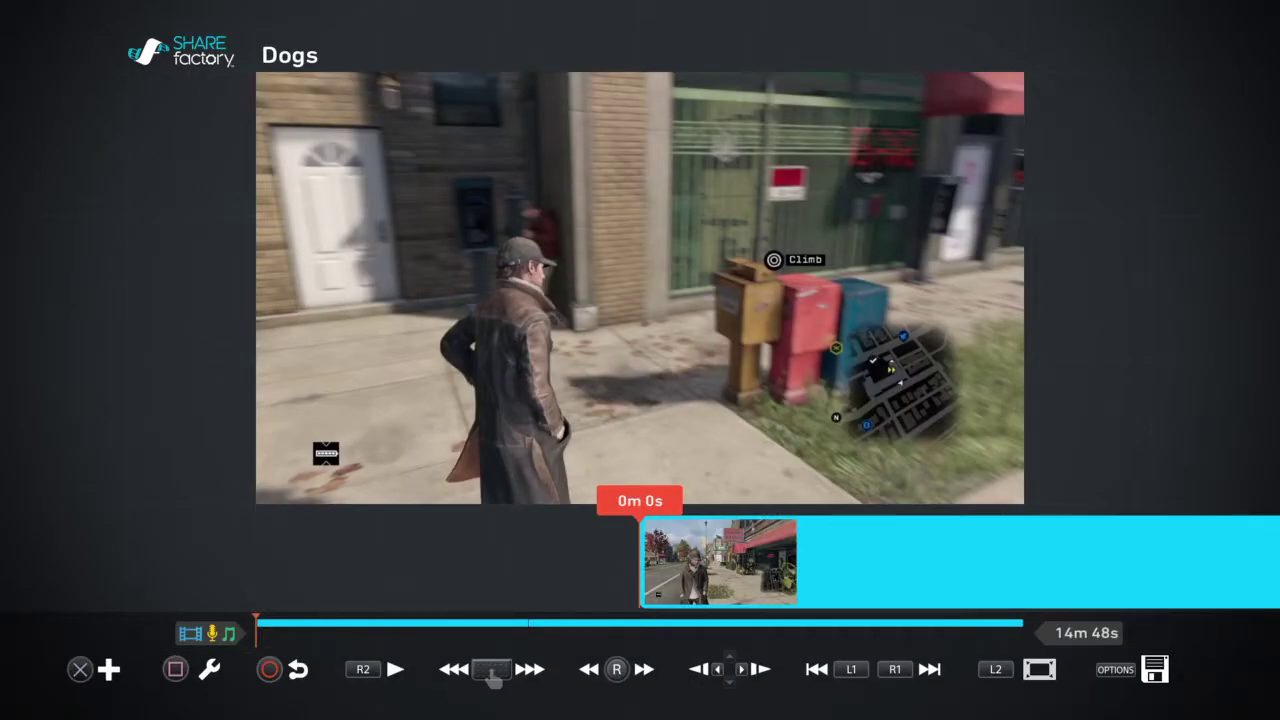
- Set the clip volume of the first clip on the timeline to 112%
key(Return)
key(Right)
key(Right)
key(Right)
key(Right)
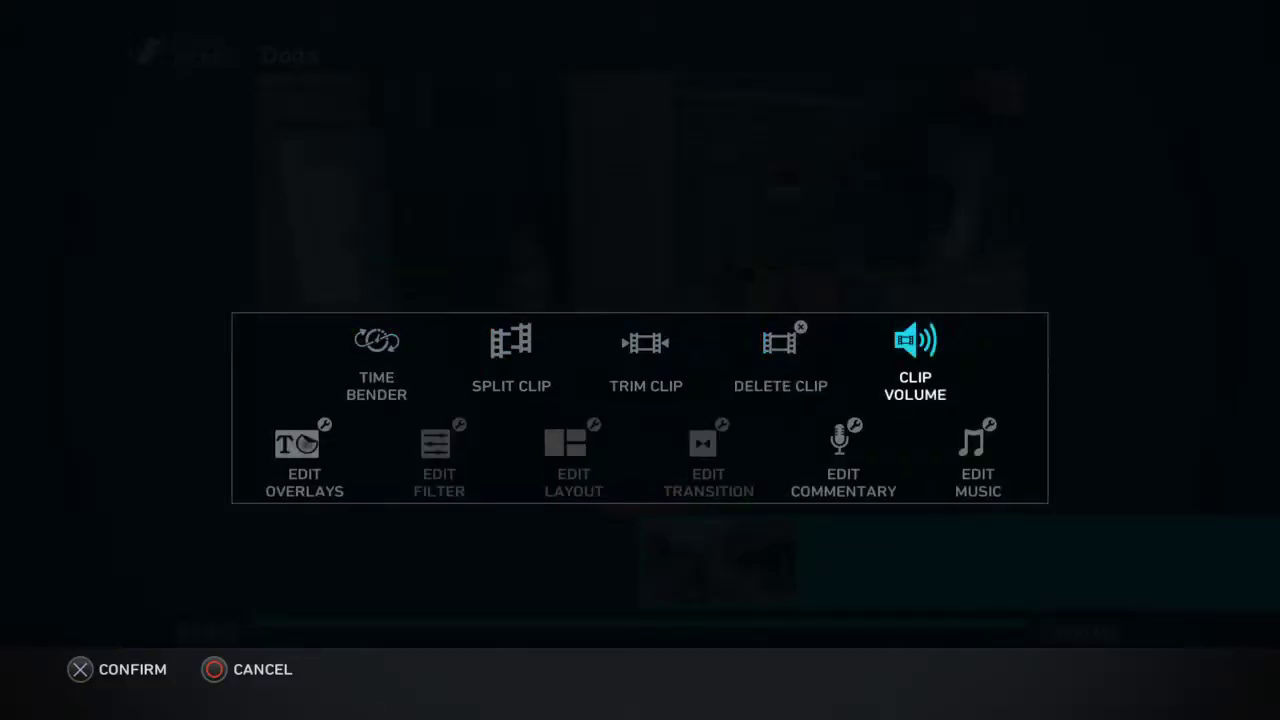
key(Return)
key(Right)
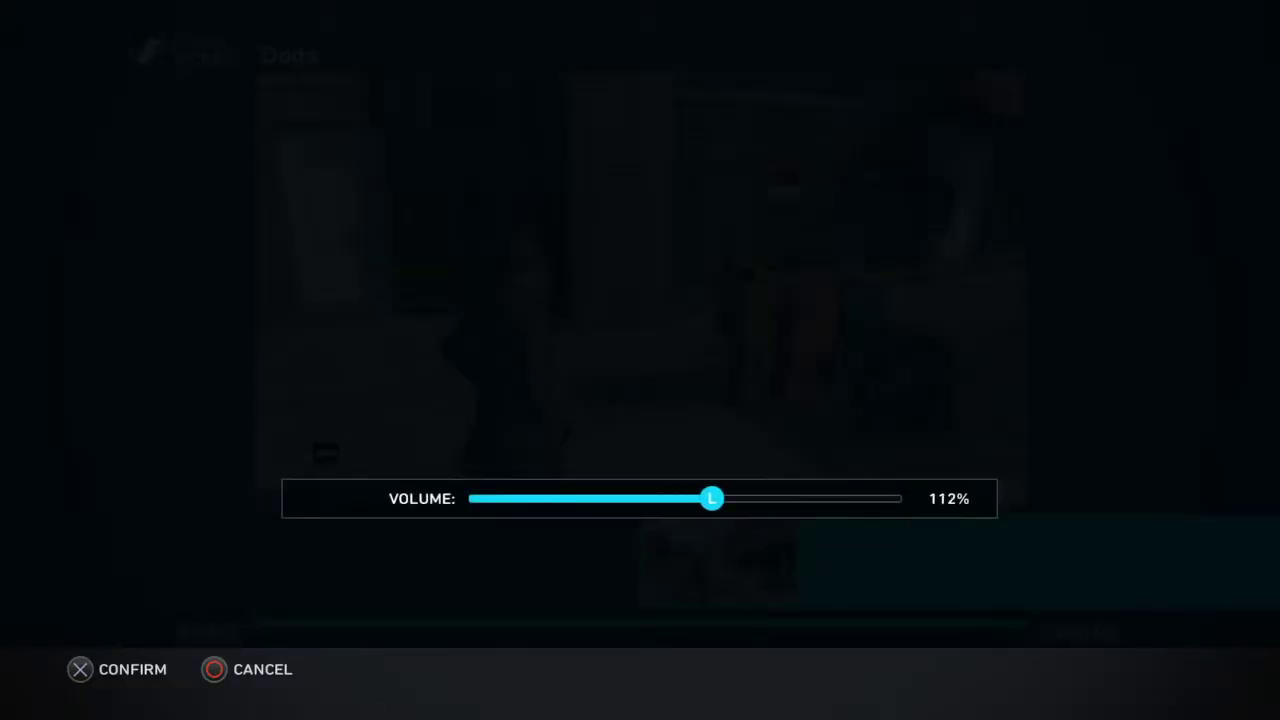
key(Return)
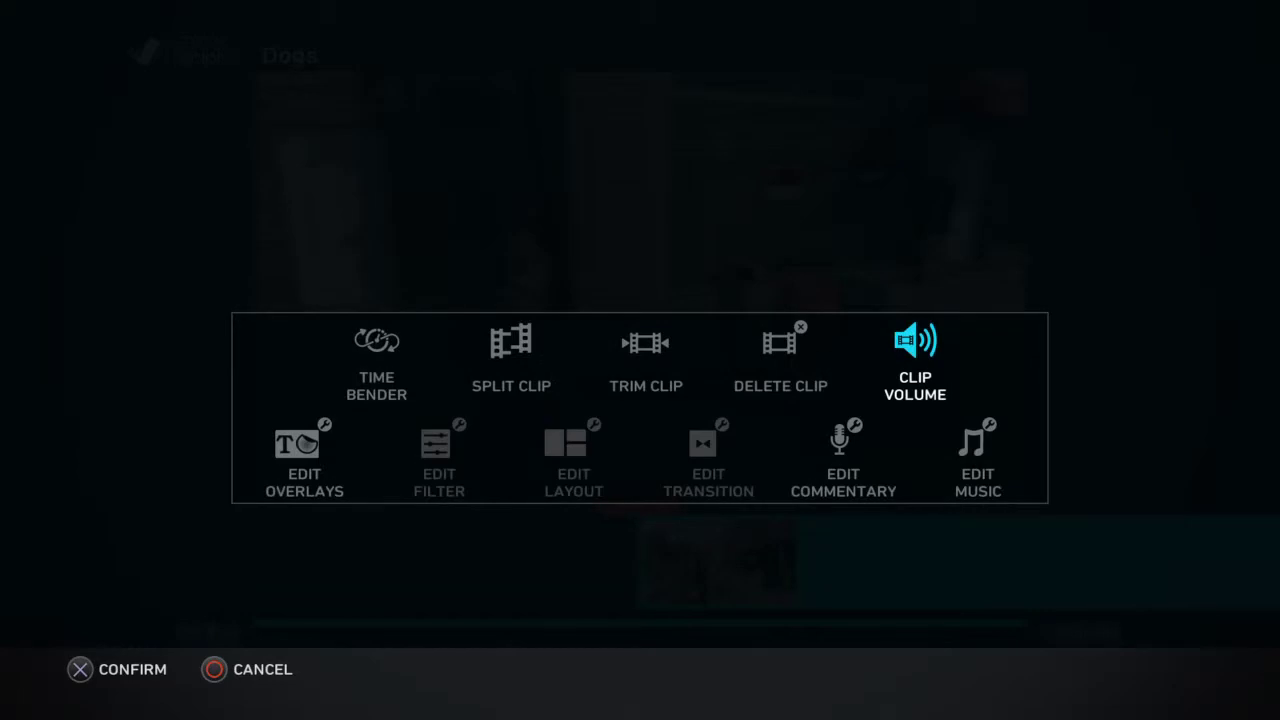
key(Escape)
- Set the clip volume of the second clip on the timeline to 200%
key(Page_Down)
key(Right)
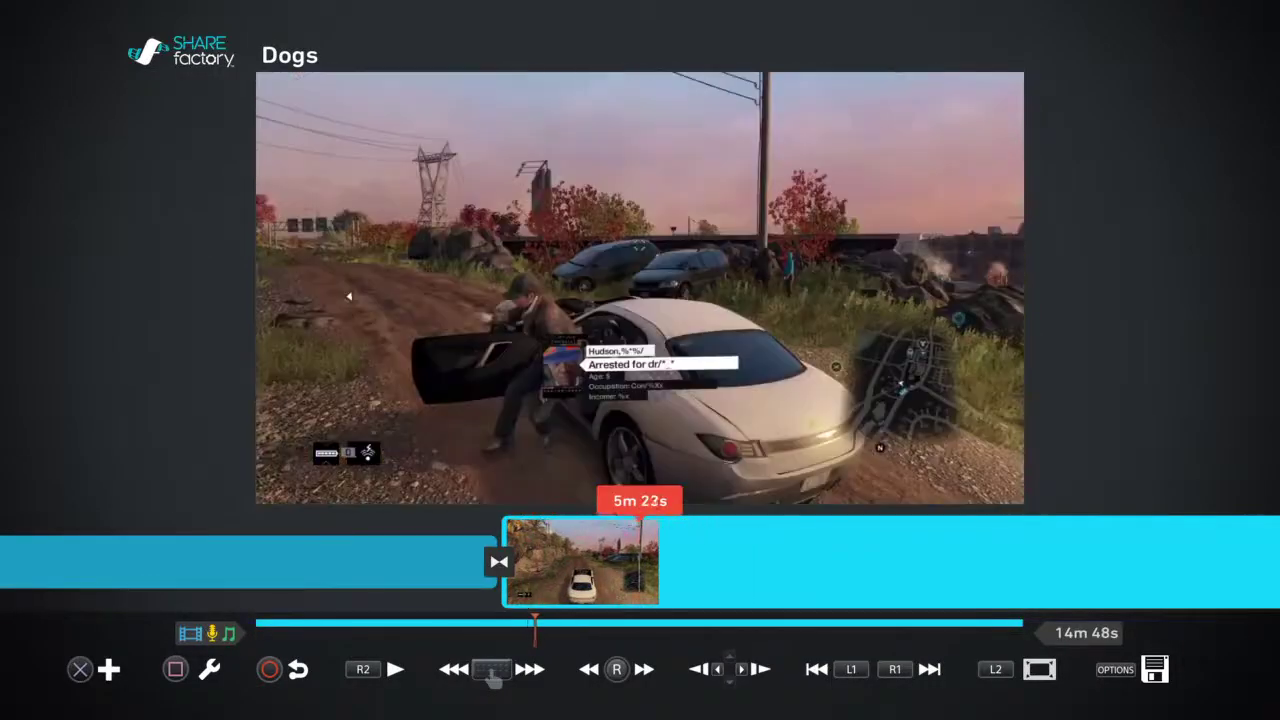
key(Return)
key(Return)
key(Right)
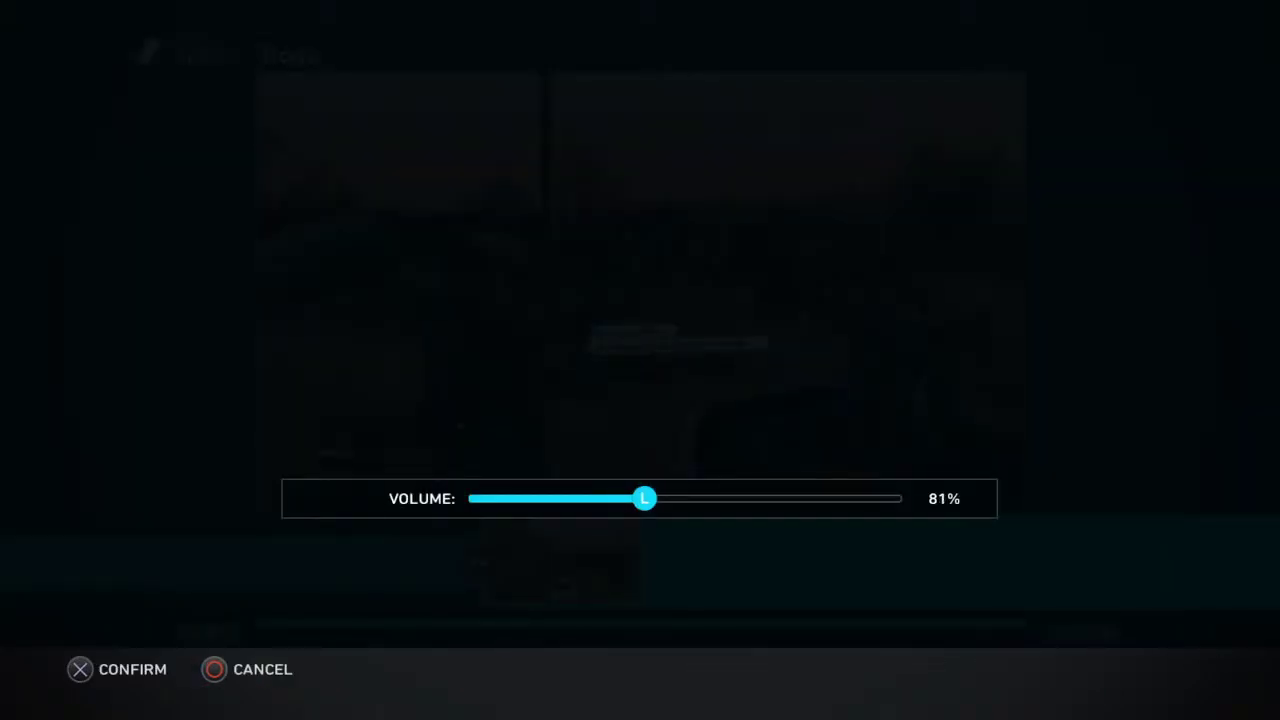
key(Right)
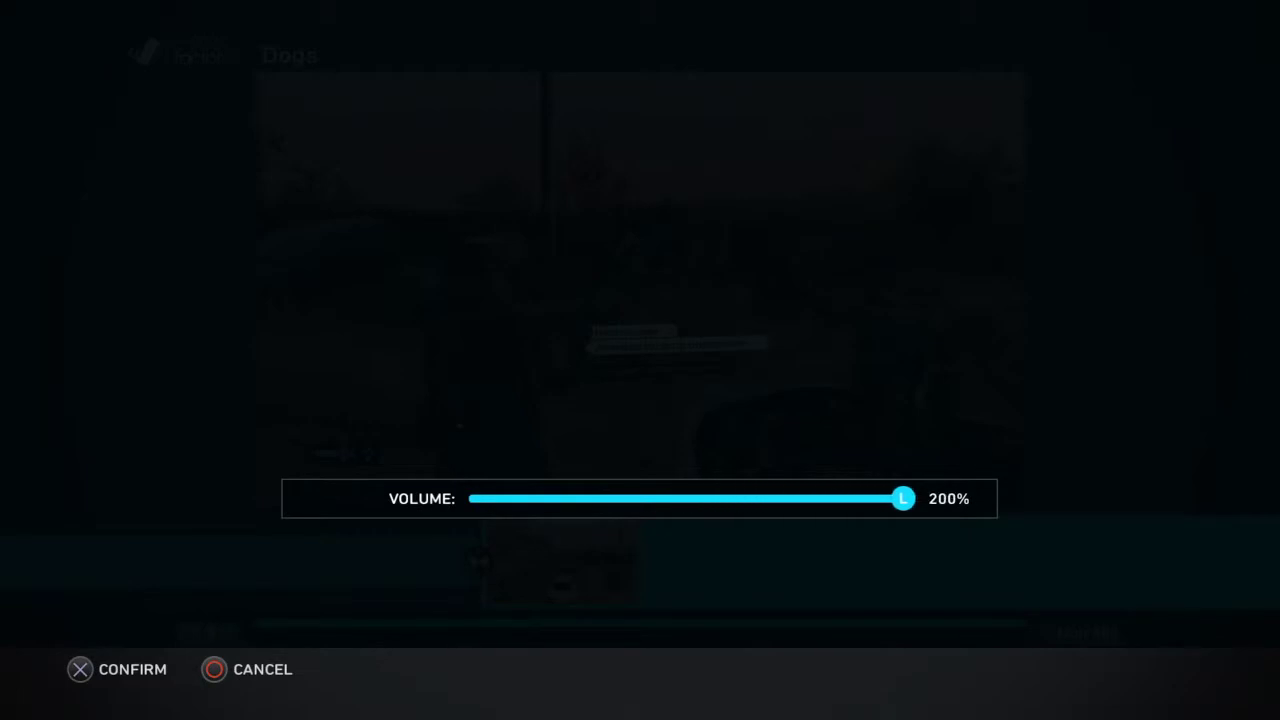
key(Return)
key(Escape)
- Check the start and end of the timeline and play back the opening seconds of the first clip
key(Right)
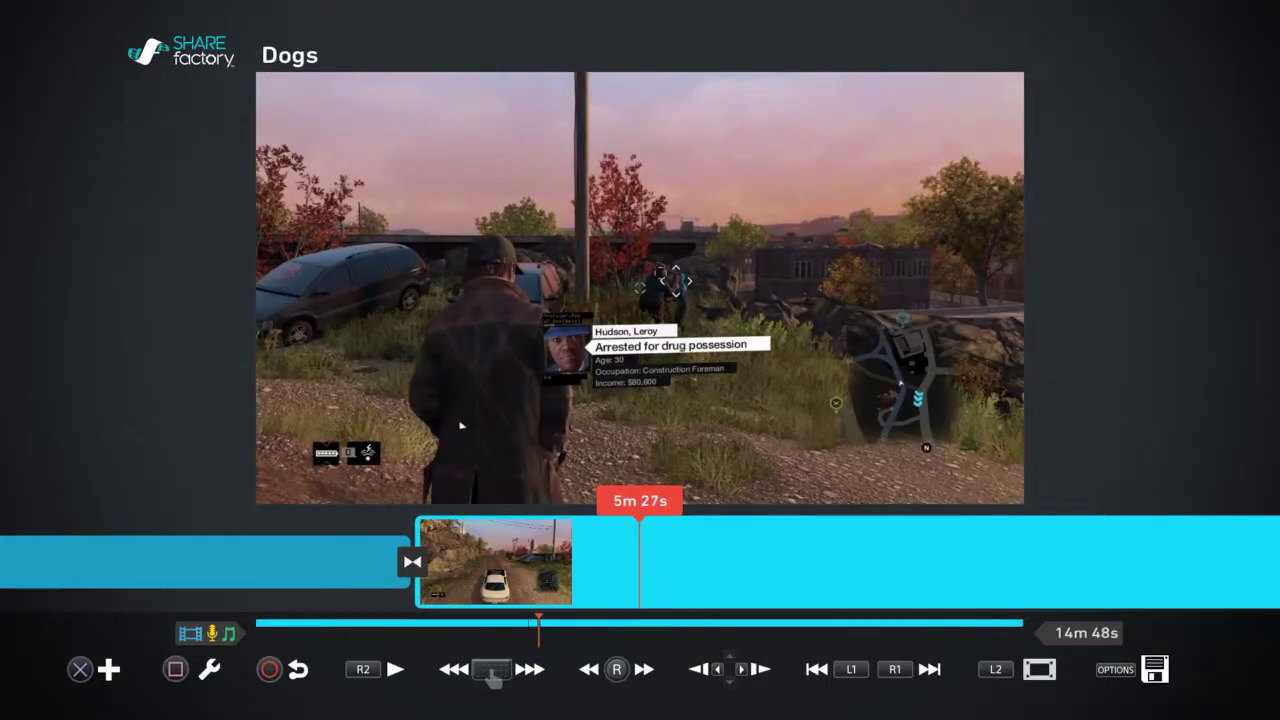
key(Left)
key(Home)
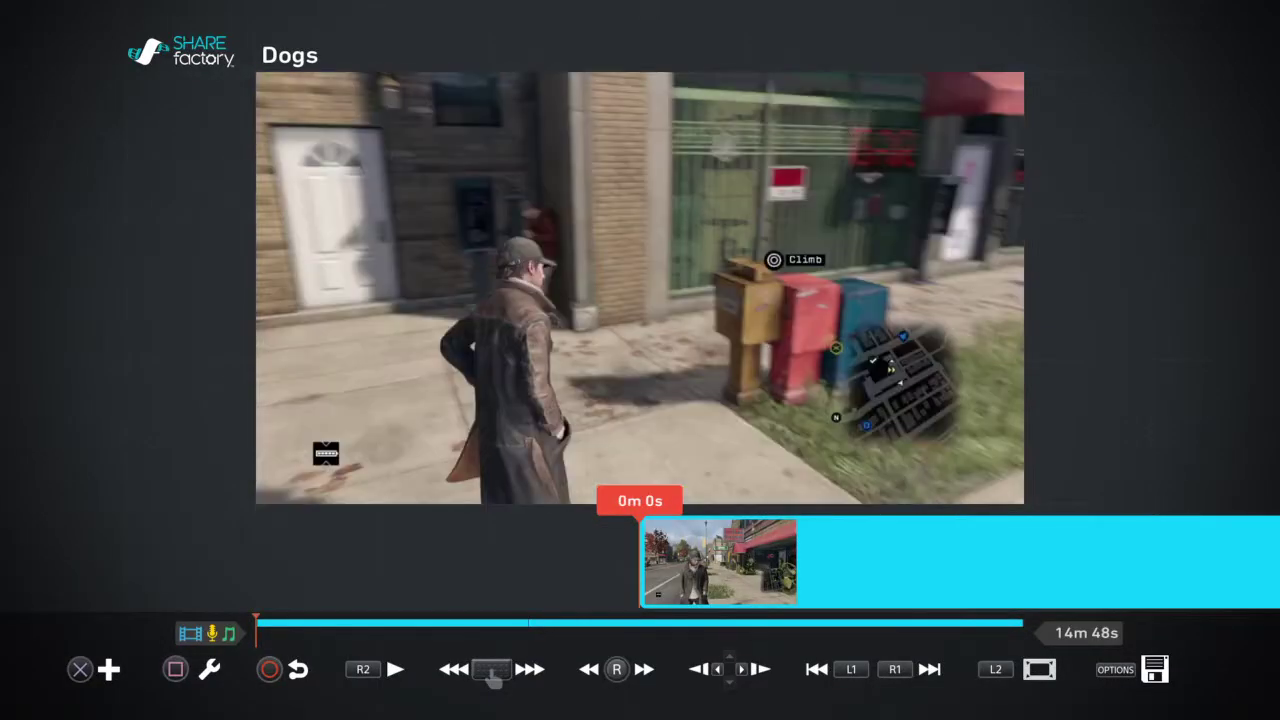
key(Page_Down)
key(Page_Down)
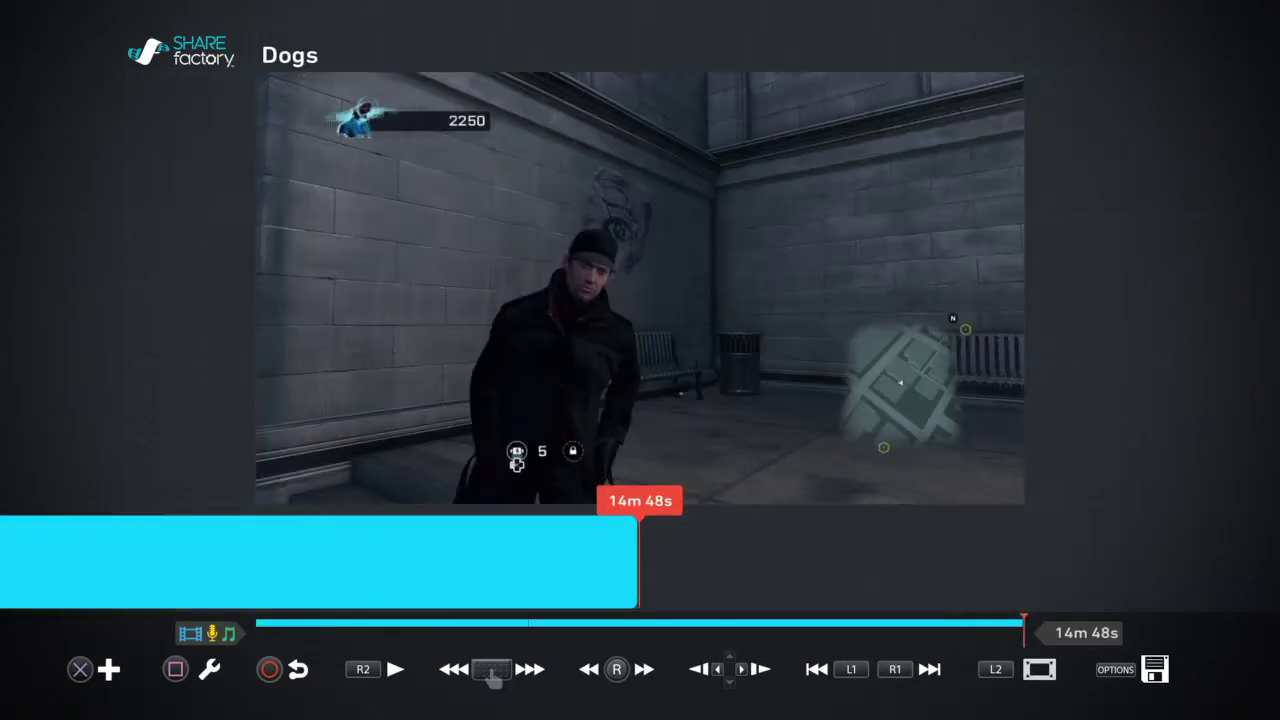
key(Home)
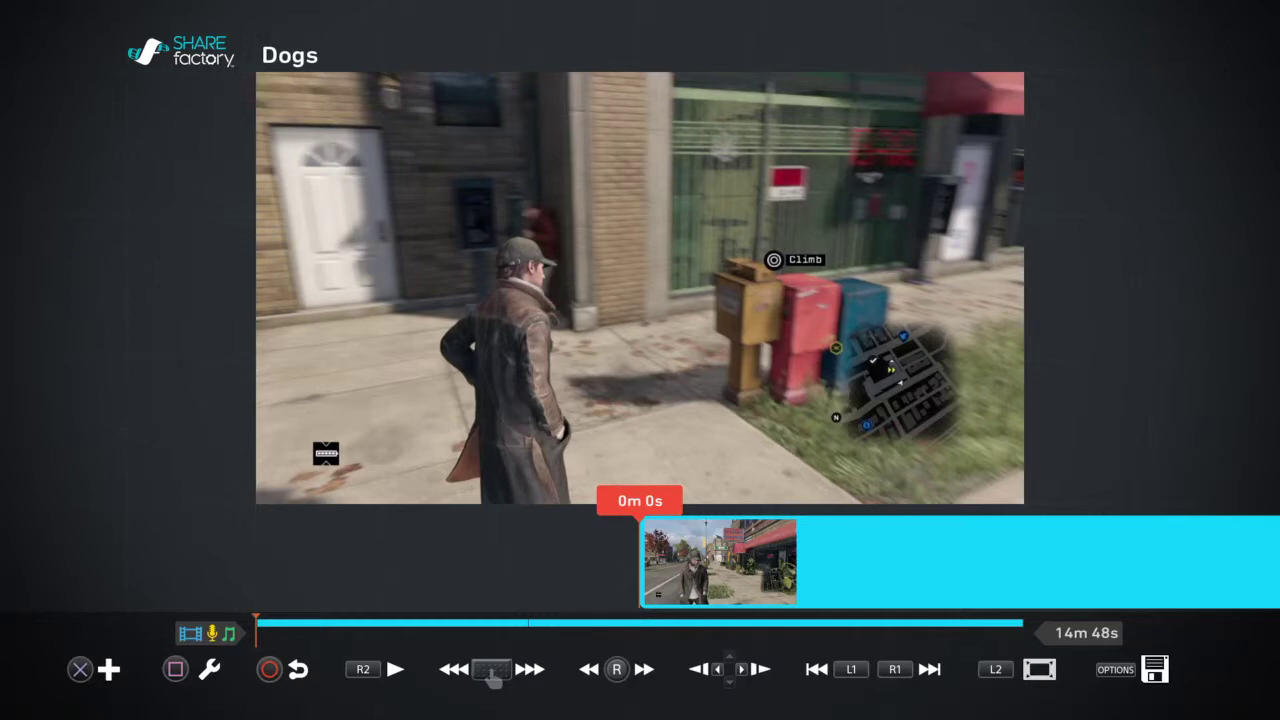
key(space)
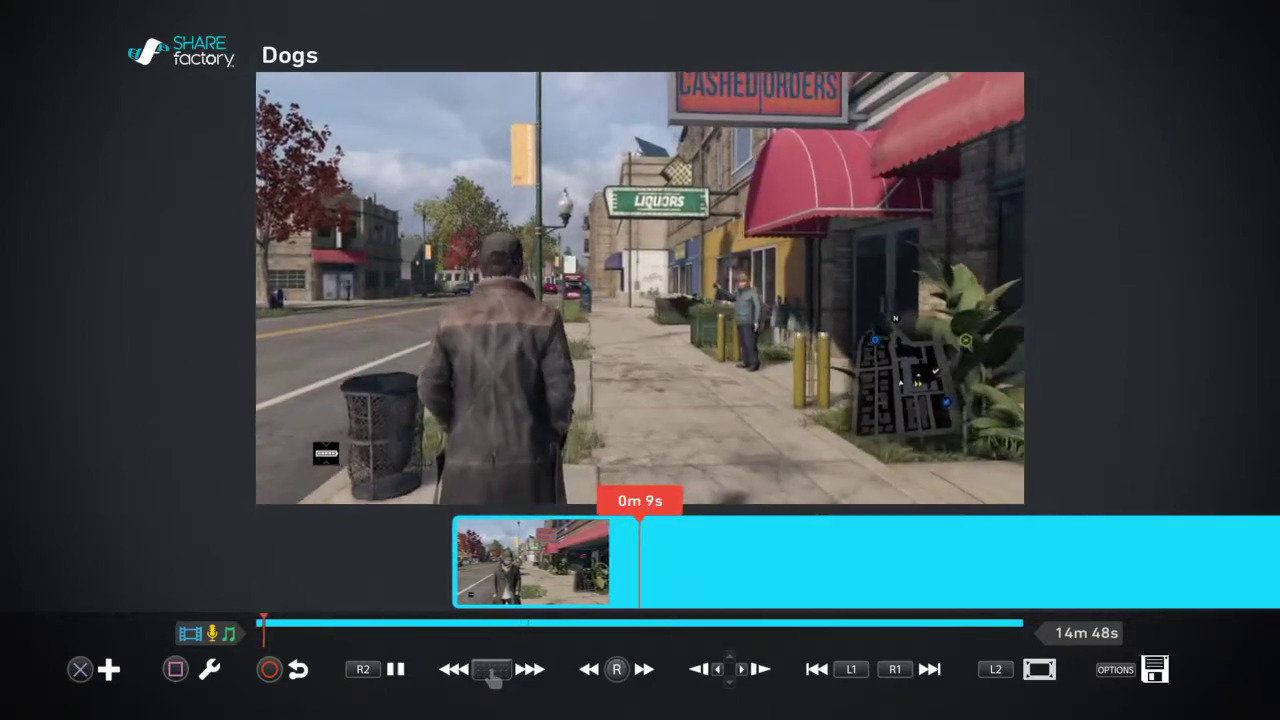
key(Right)
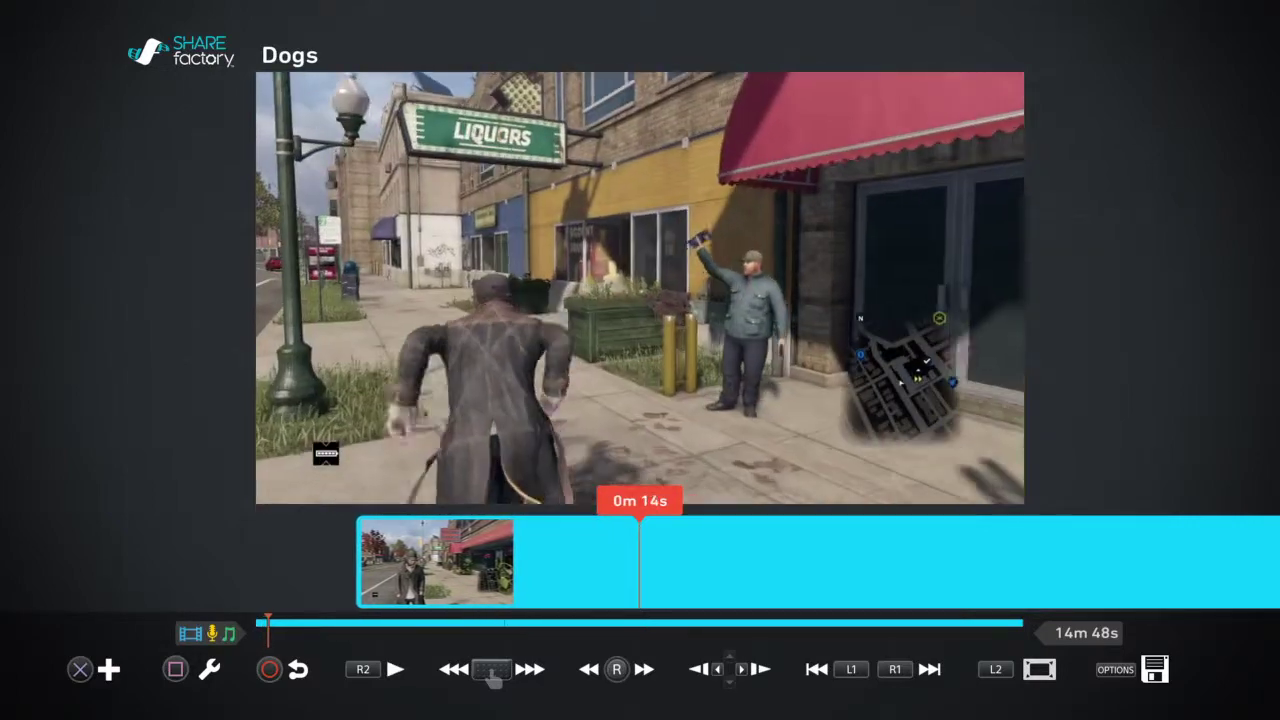
key(Left)
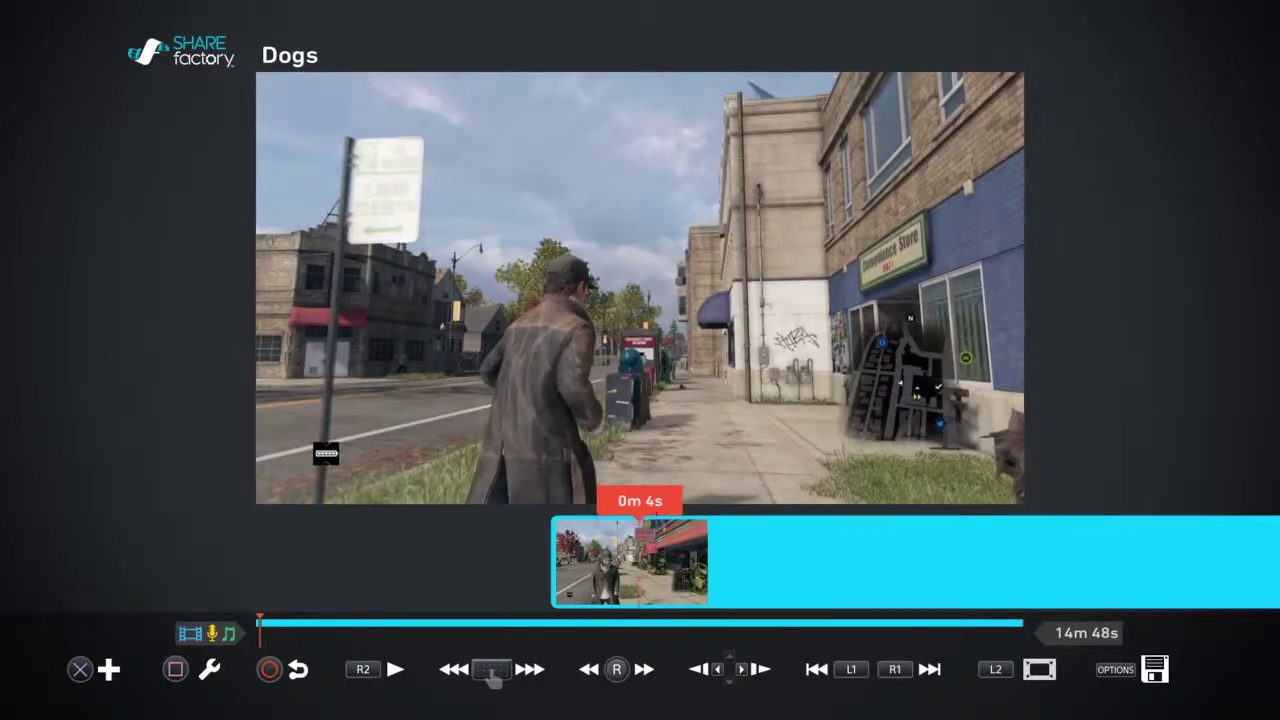
- Add the Minecraft screenshot of the pink sheep to the start of the timeline
key(Return)
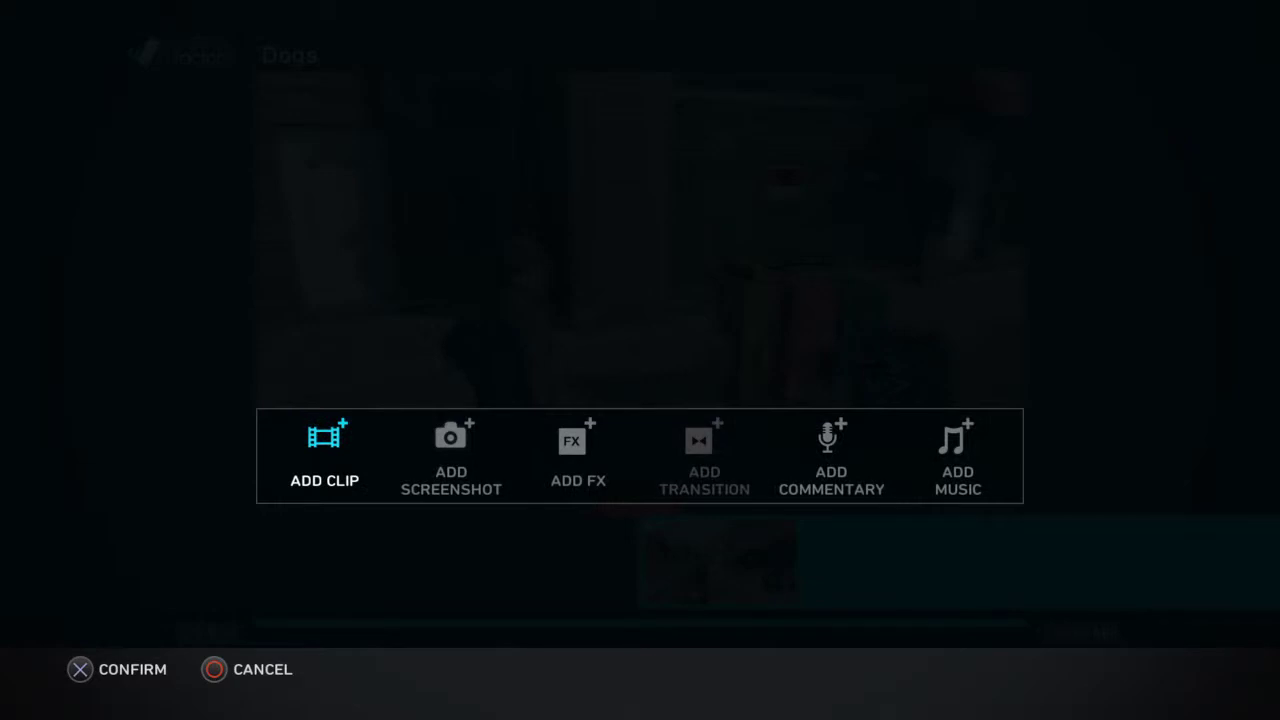
key(Right)
key(Return)
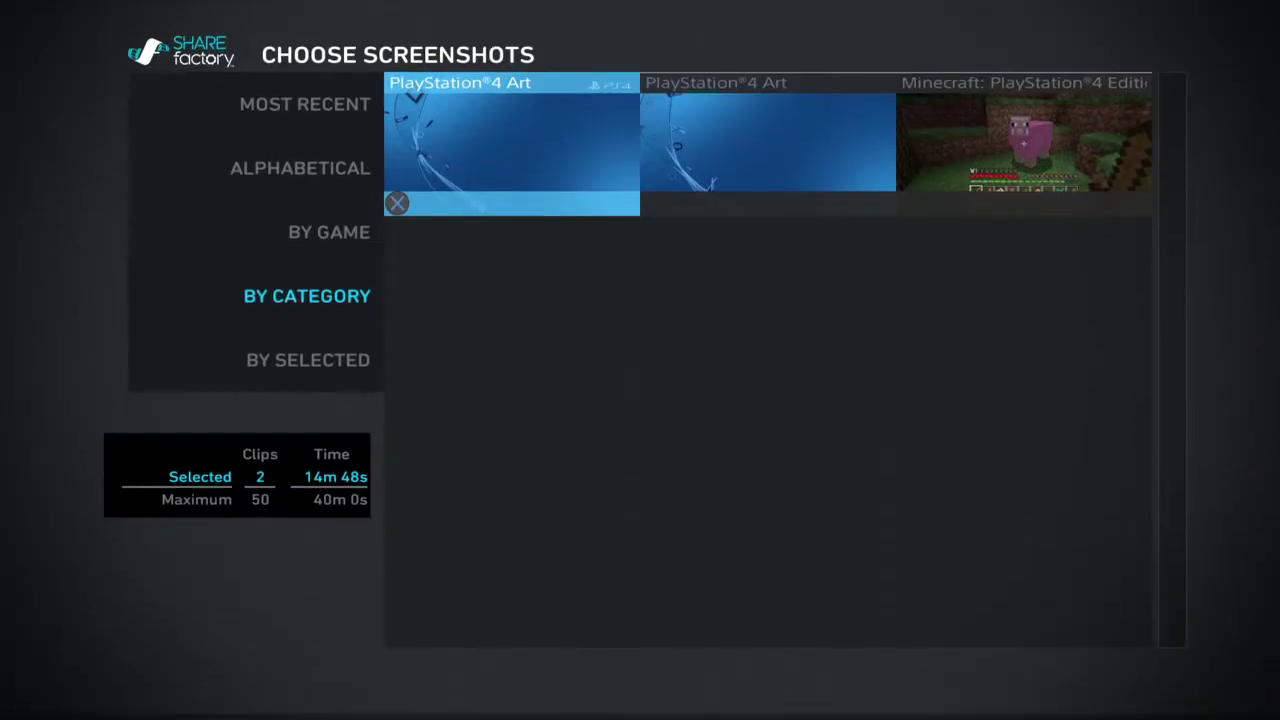
key(Right)
key(Right)
key(Return)
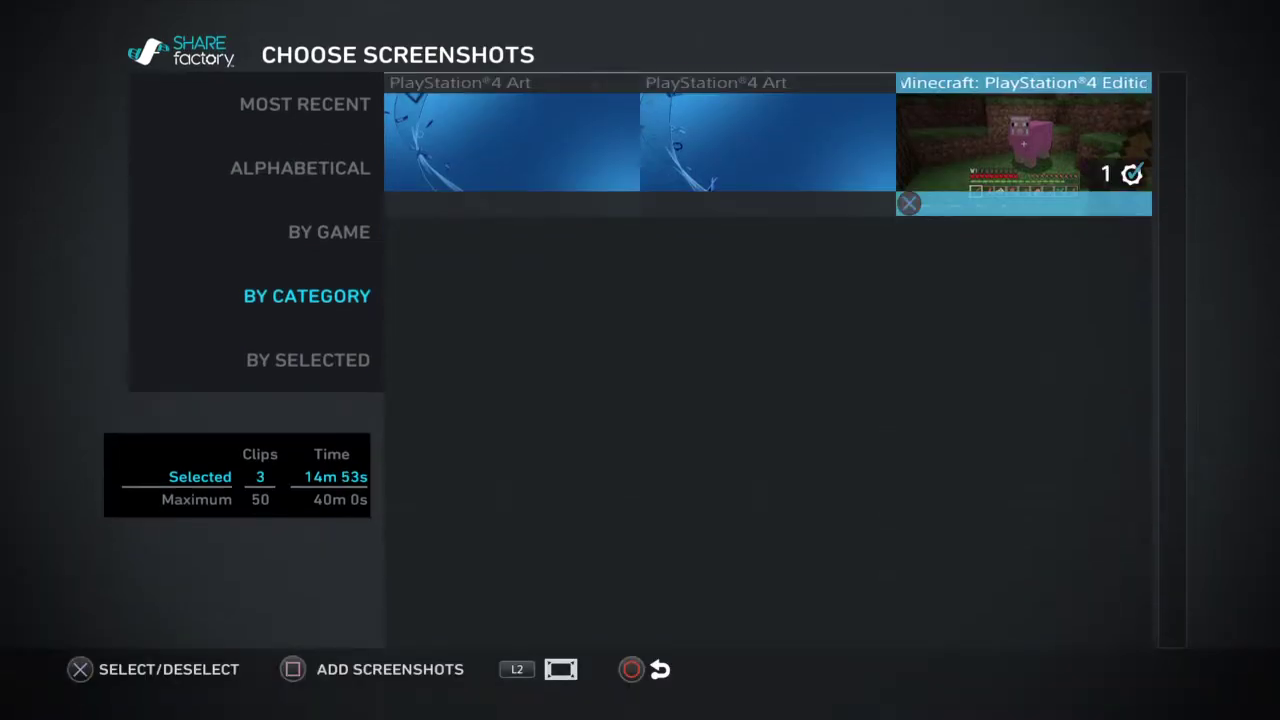
key(space)
- Play back the added Minecraft screenshot on the timeline
key(Right)
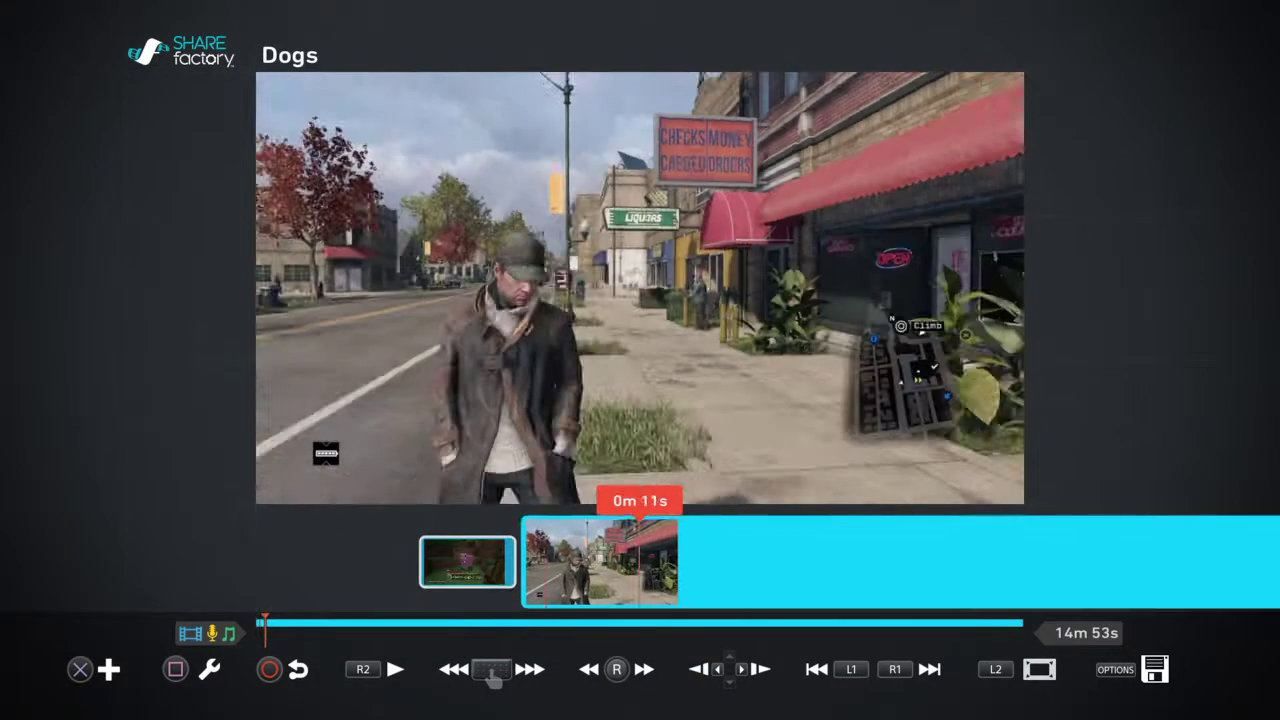
key(Left)
key(space)
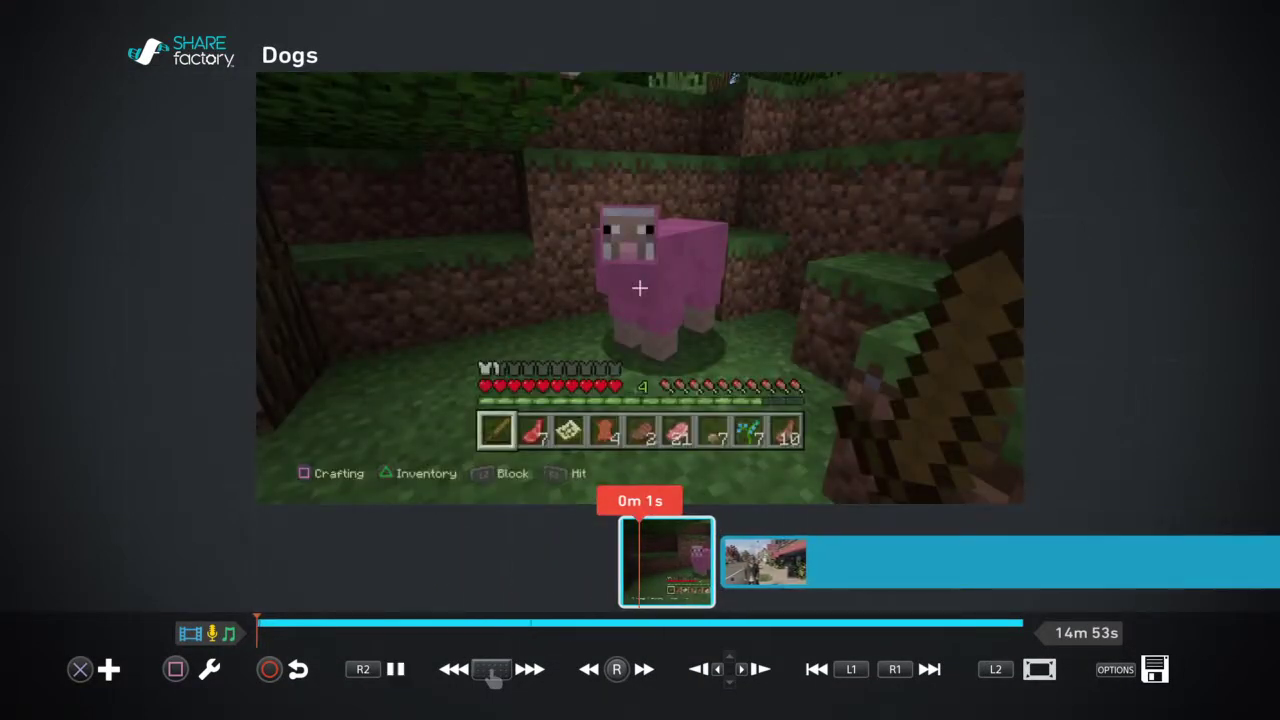
key(space)
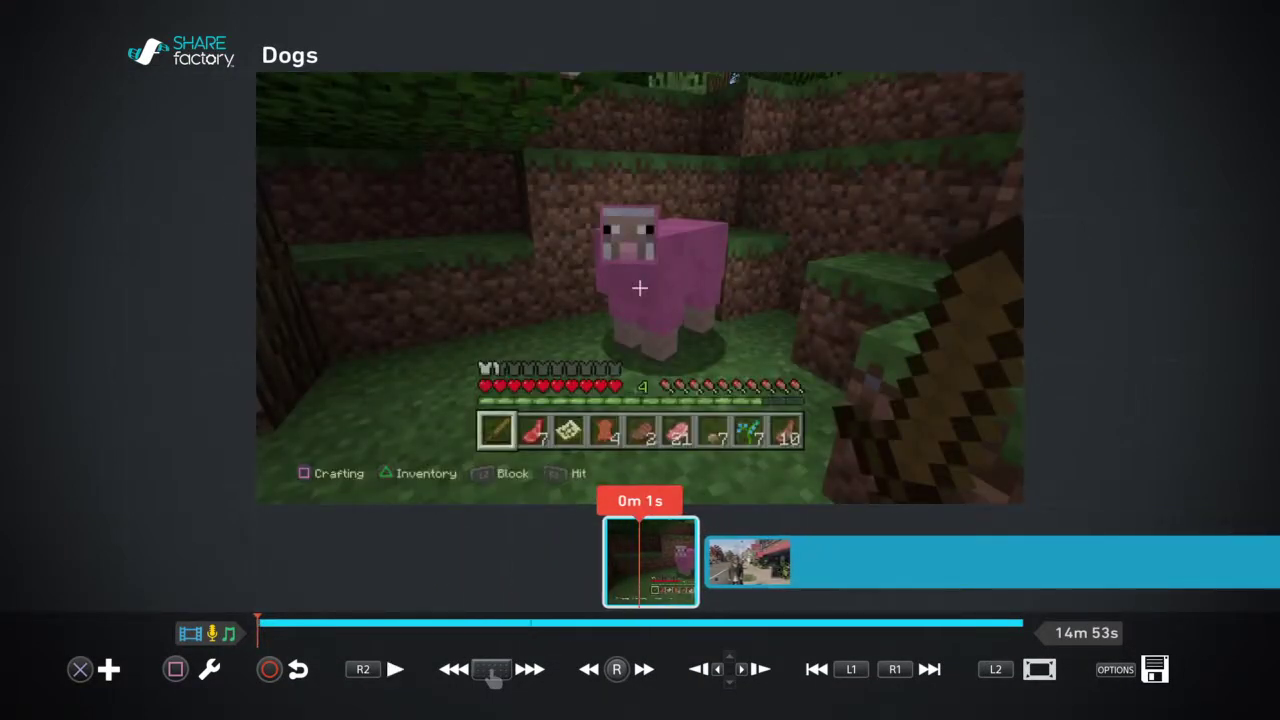
- Delete the Minecraft screenshot clip from the timeline
key(Return)
key(Right)
key(Right)
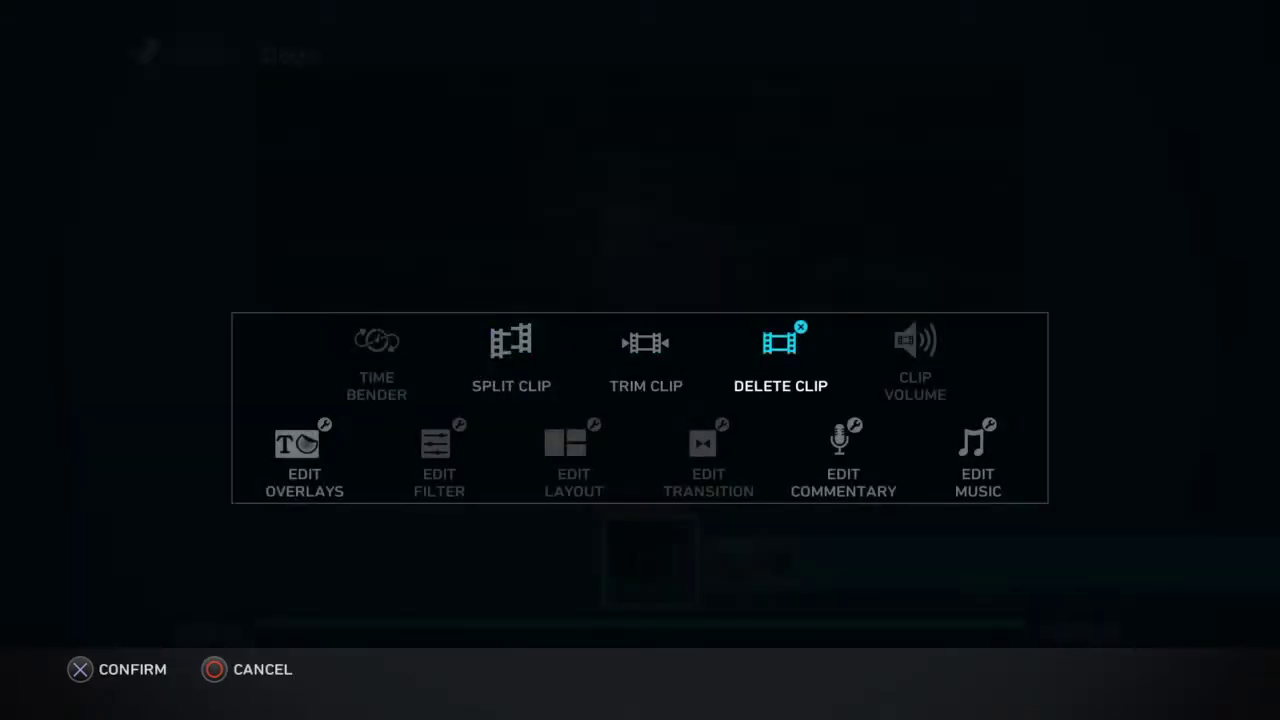
key(Return)
key(Left)
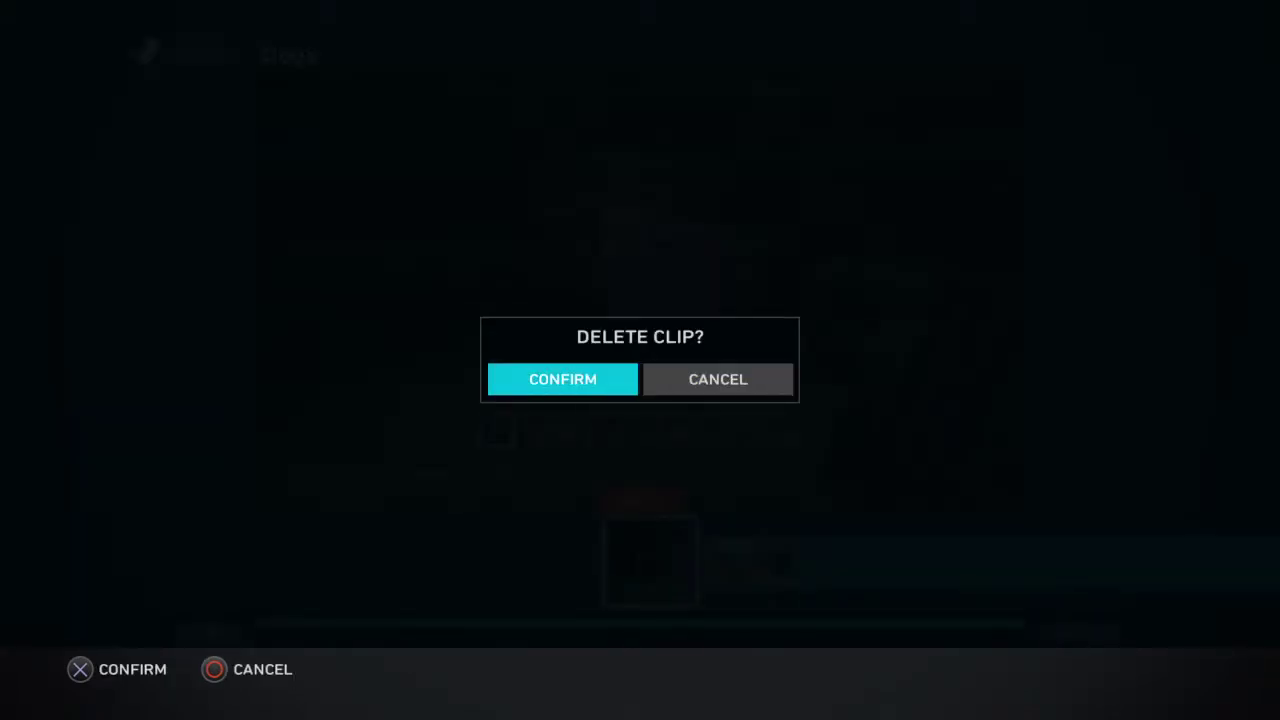
key(Return)
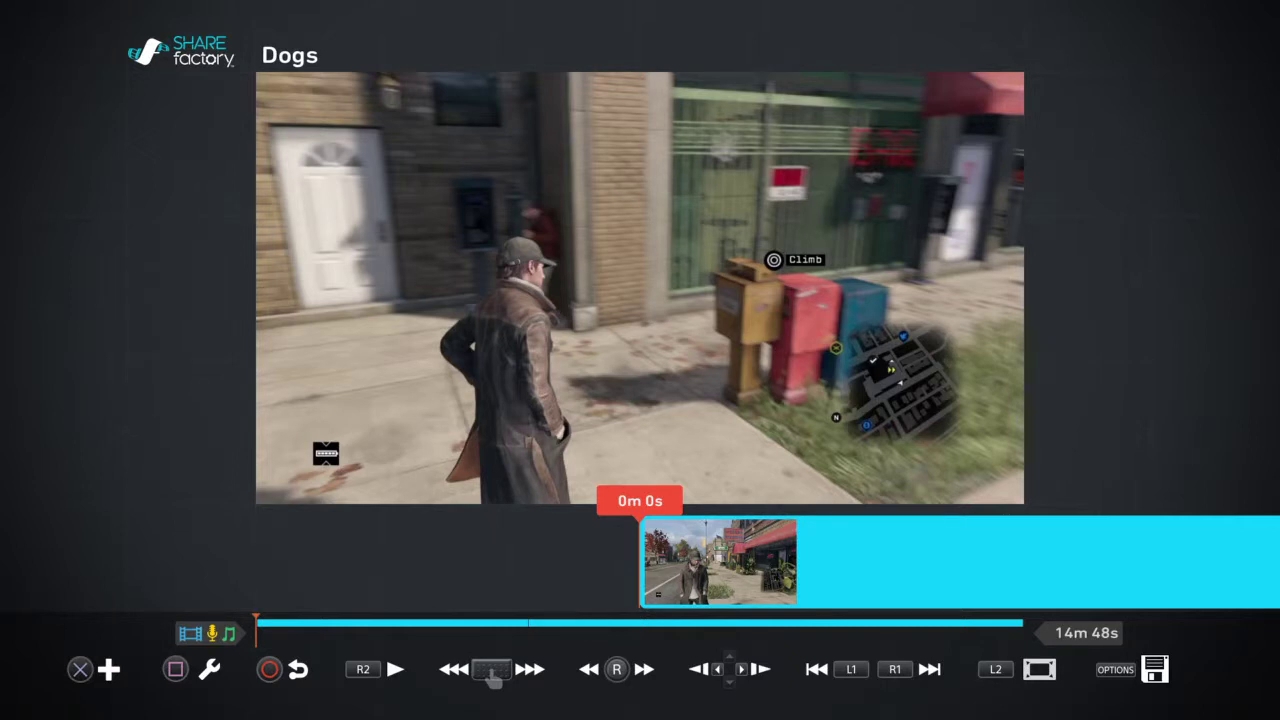
- Play the end of the first clip through the PlayStation transition into the second clip
key(space)
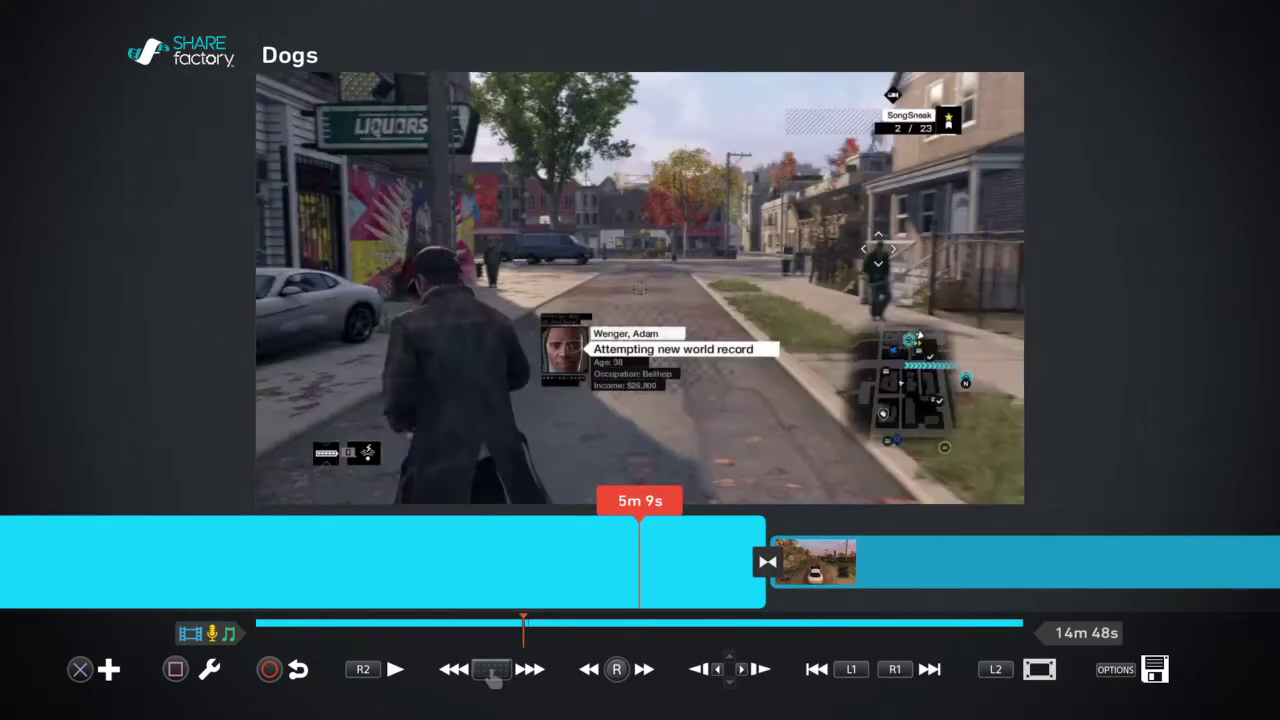
key(space)
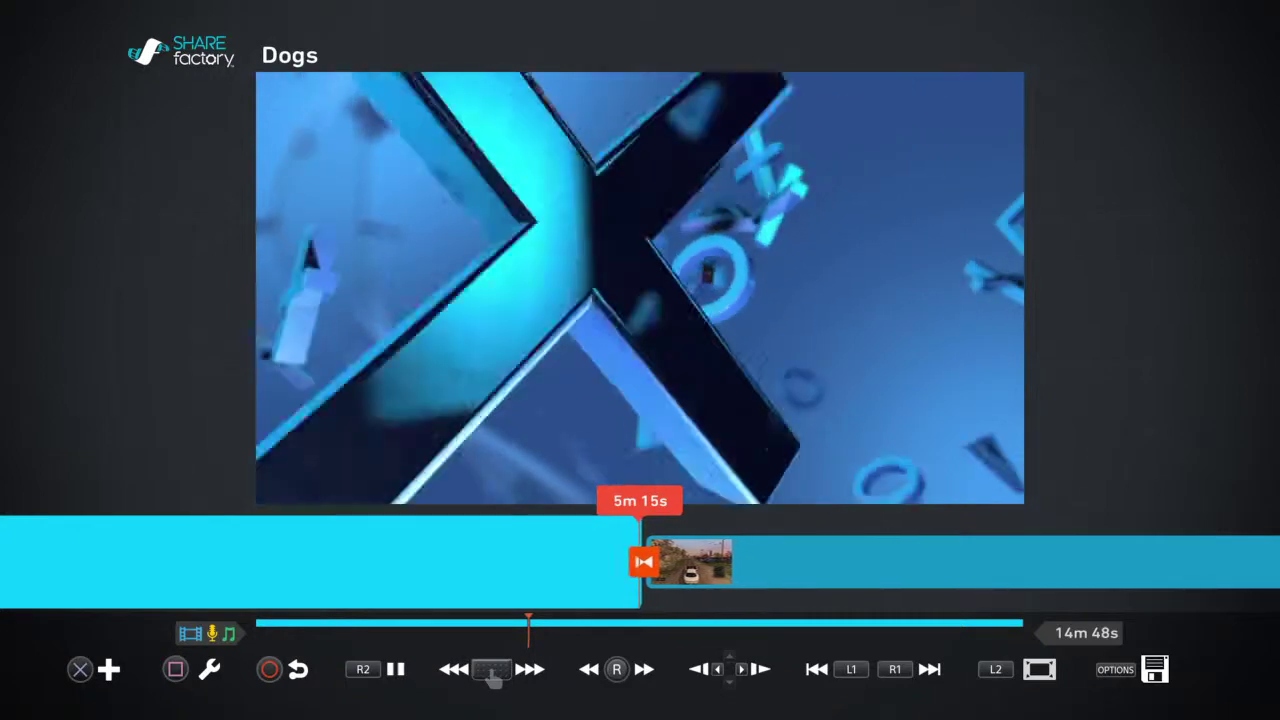
key(Left)
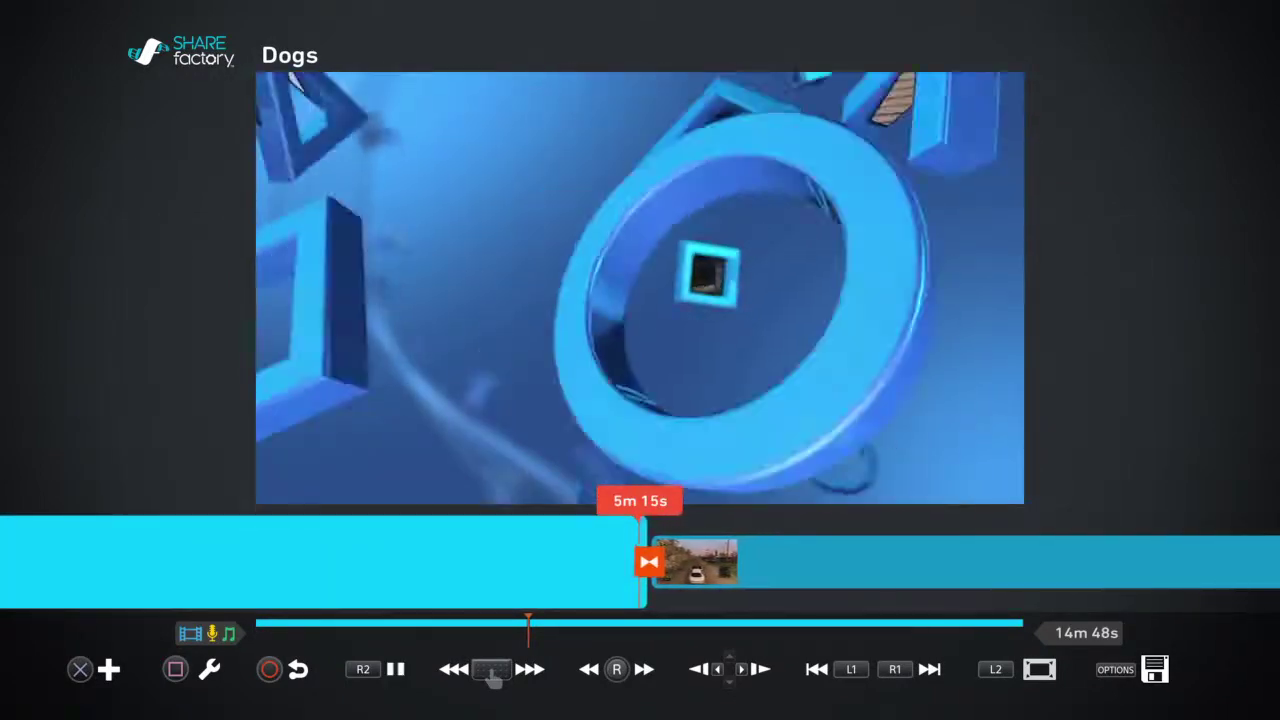
key(space)
key(Right)
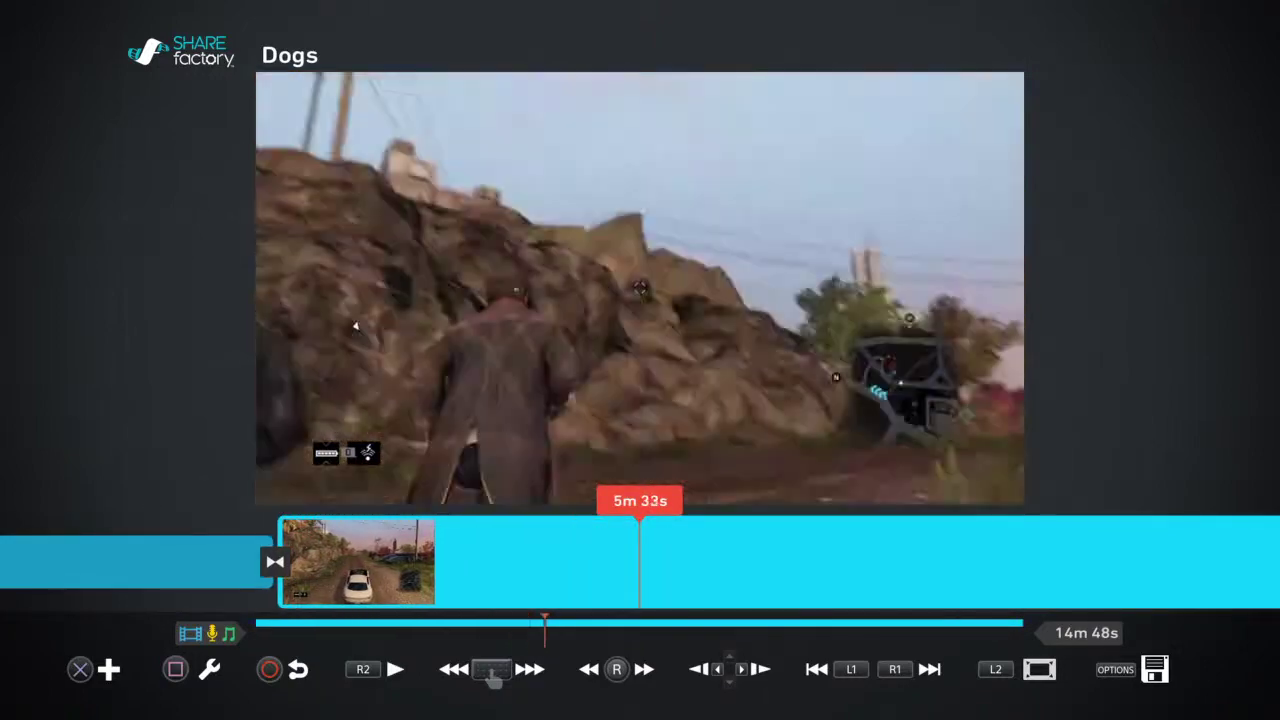
- Move the playhead between the timeline's start, its end and the boundary between the two clips to check navigation
key(End)
key(Page_Up)
key(Page_Up)
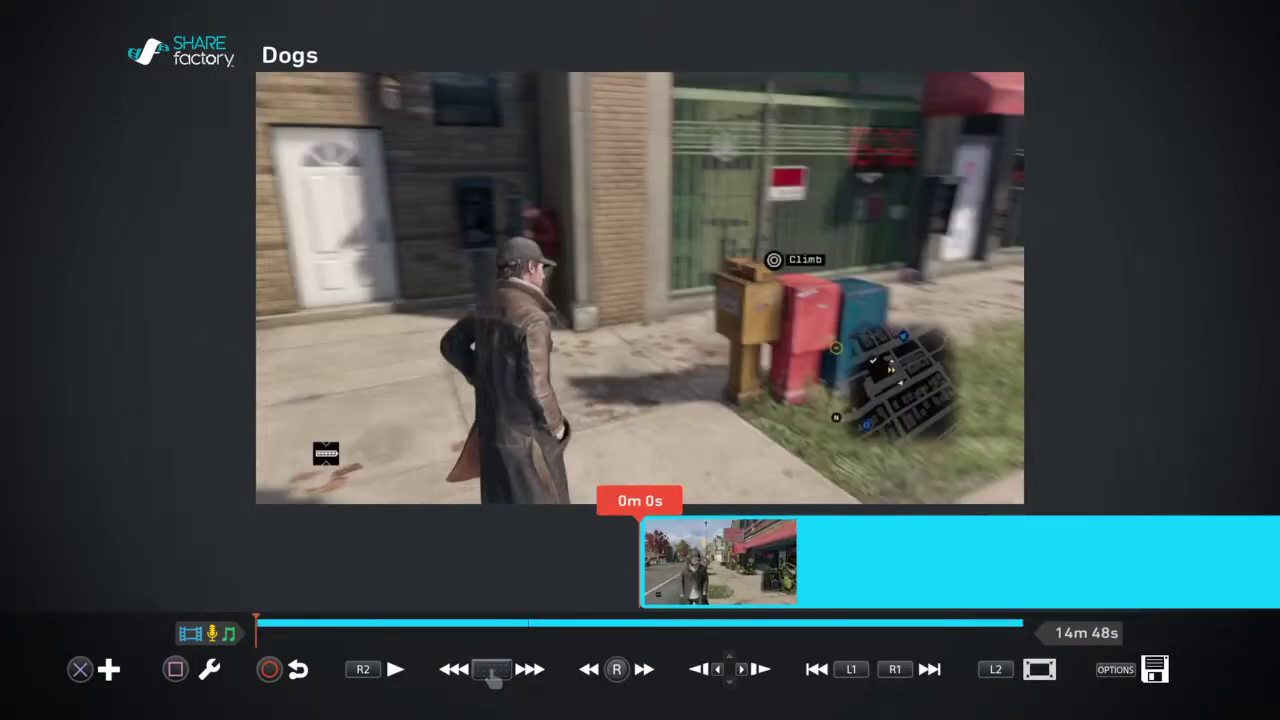
key(Page_Down)
key(End)
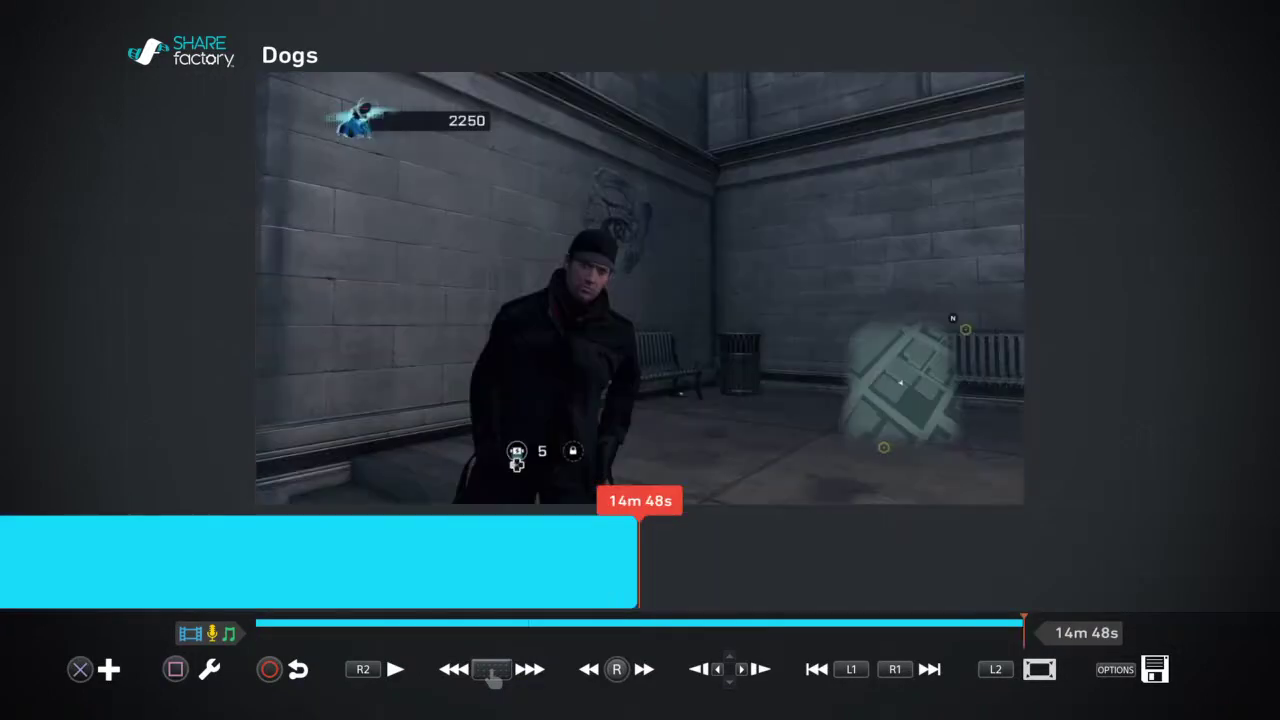
key(Left)
key(Home)
key(Right)
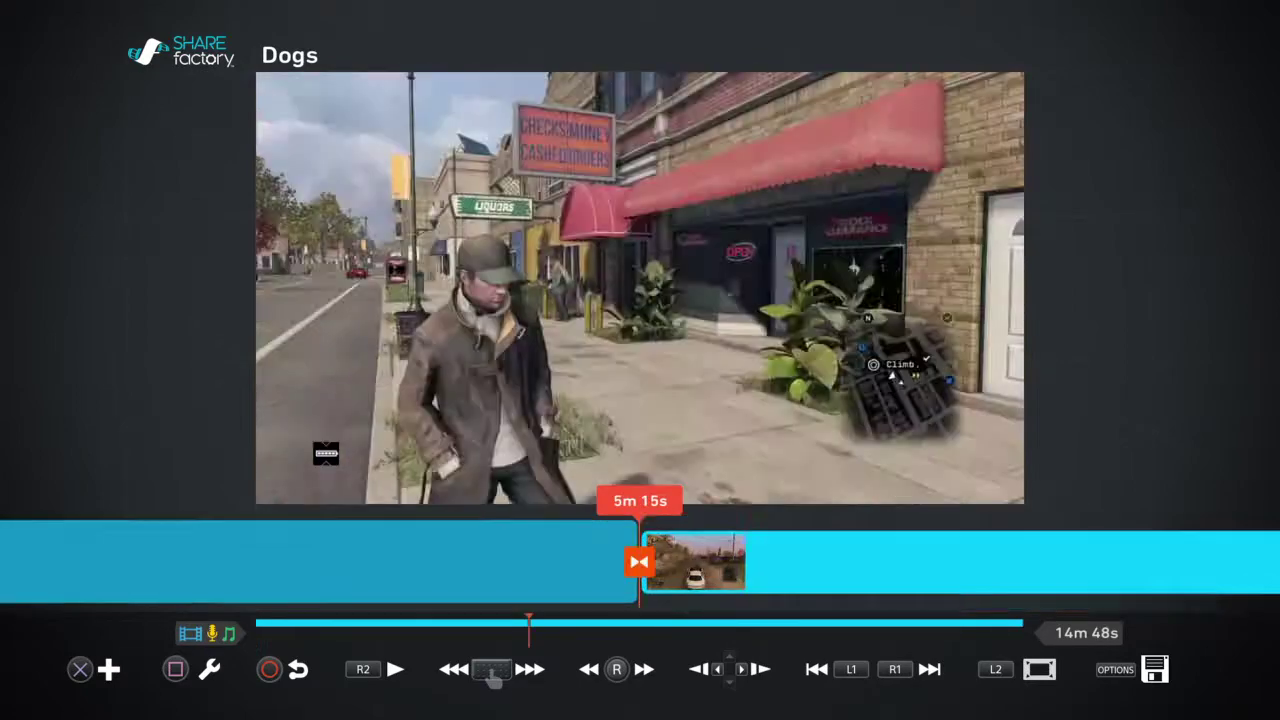
key(End)
key(Left)
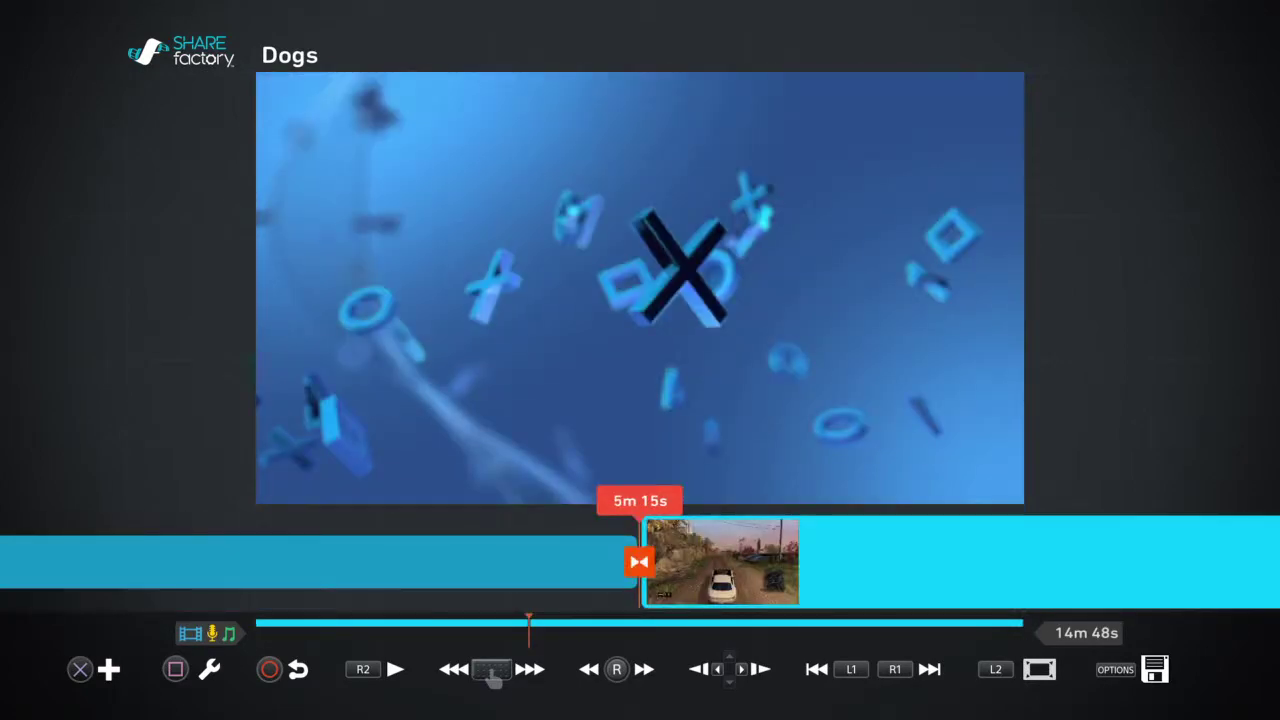
key(Left)
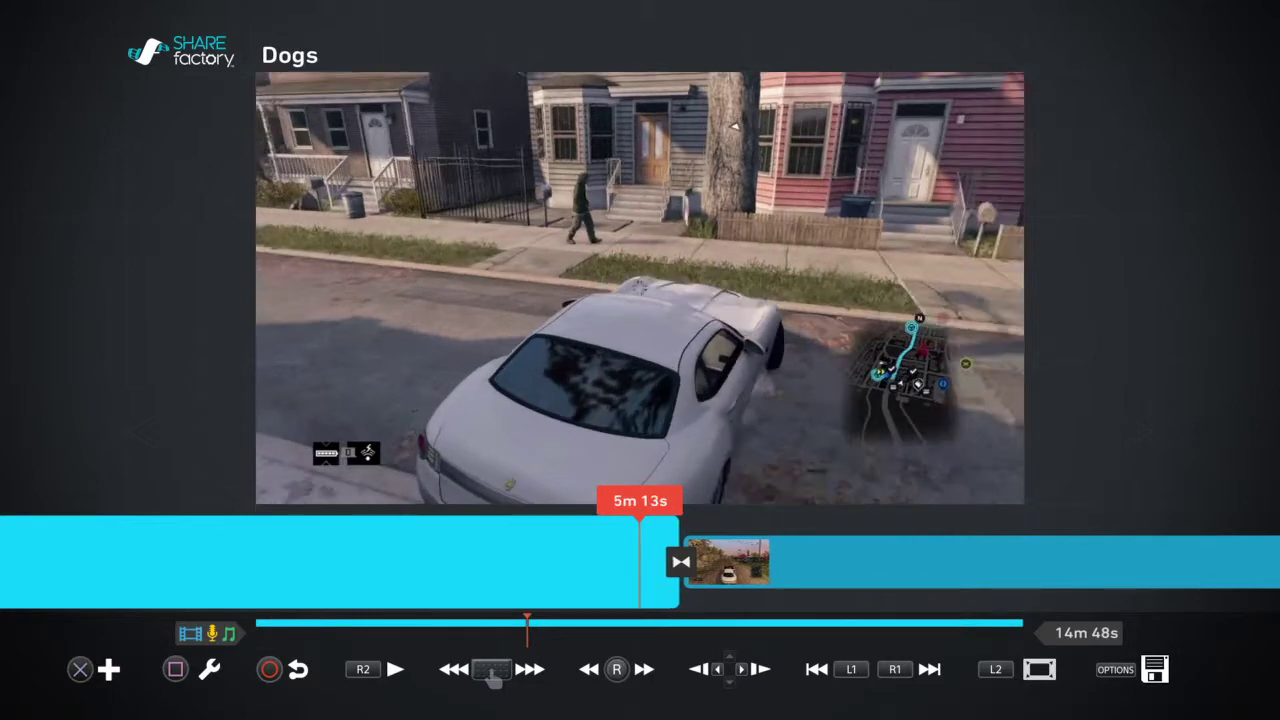
key(Home)
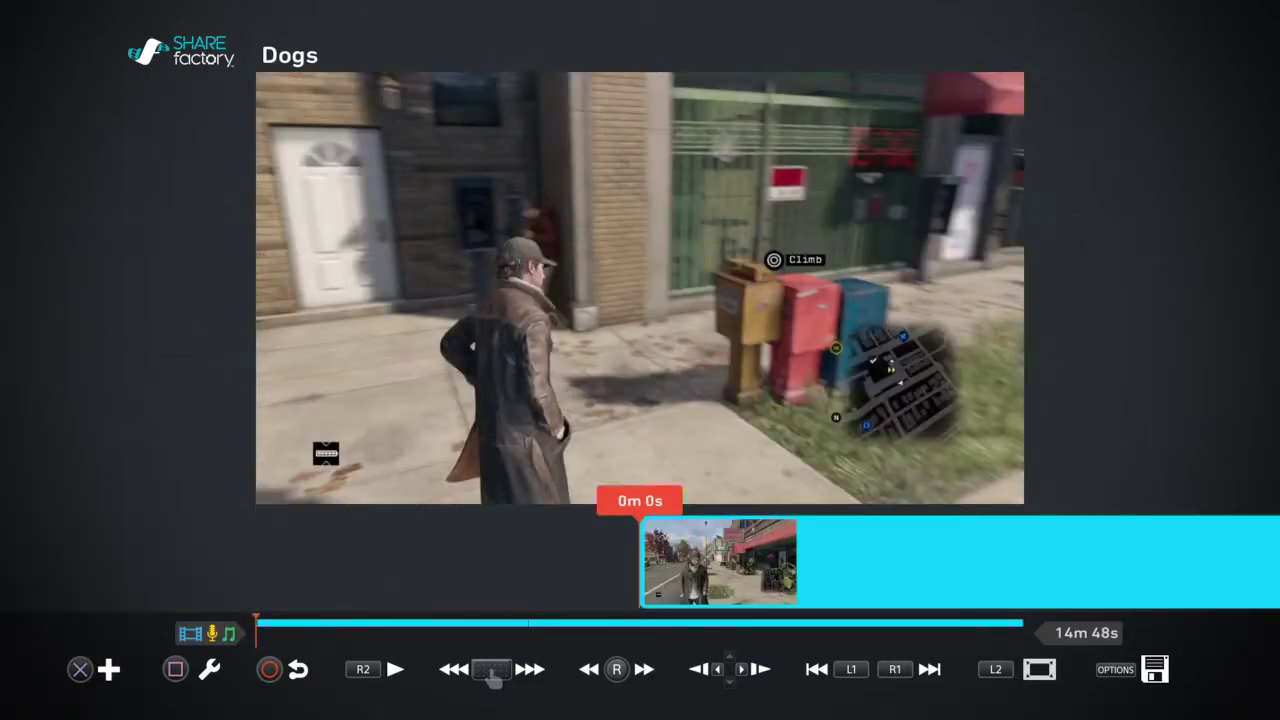
key(Right)
key(Right)
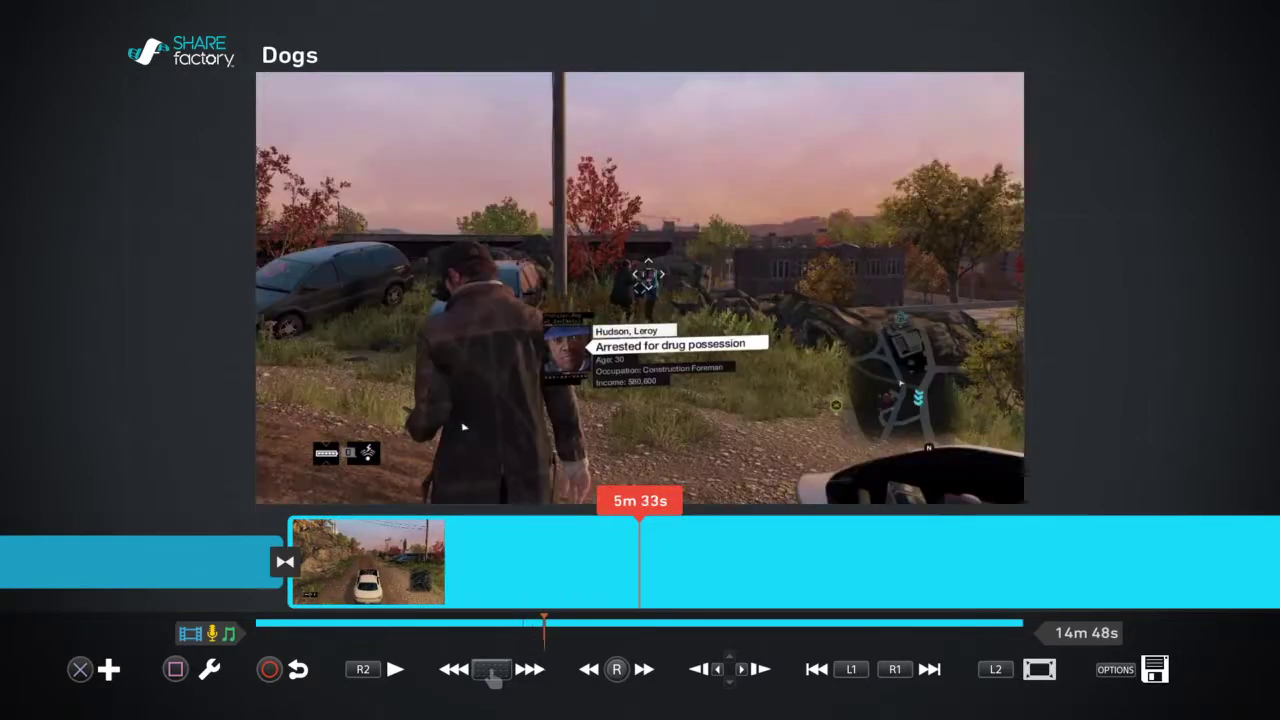
key(End)
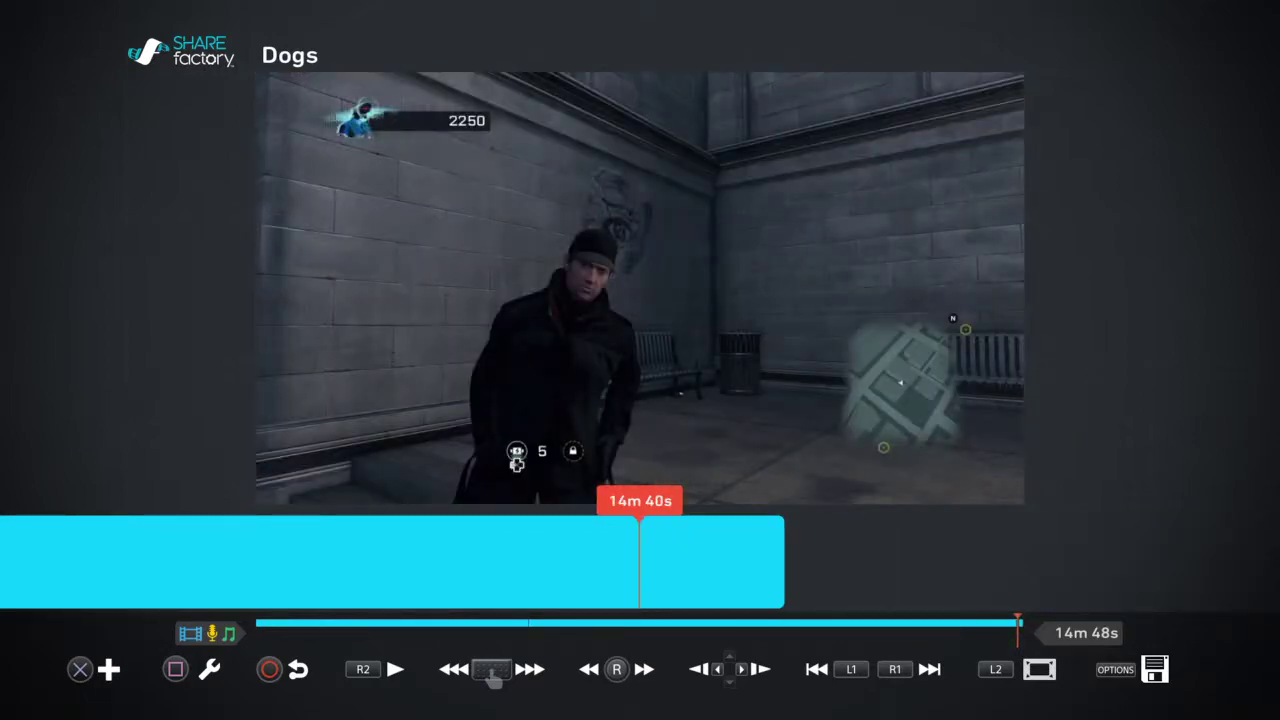
- Preview the transition between the two clips once more, from a few seconds before the first clip ends
key(Left)
key(Left)
key(Right)
key(Left)
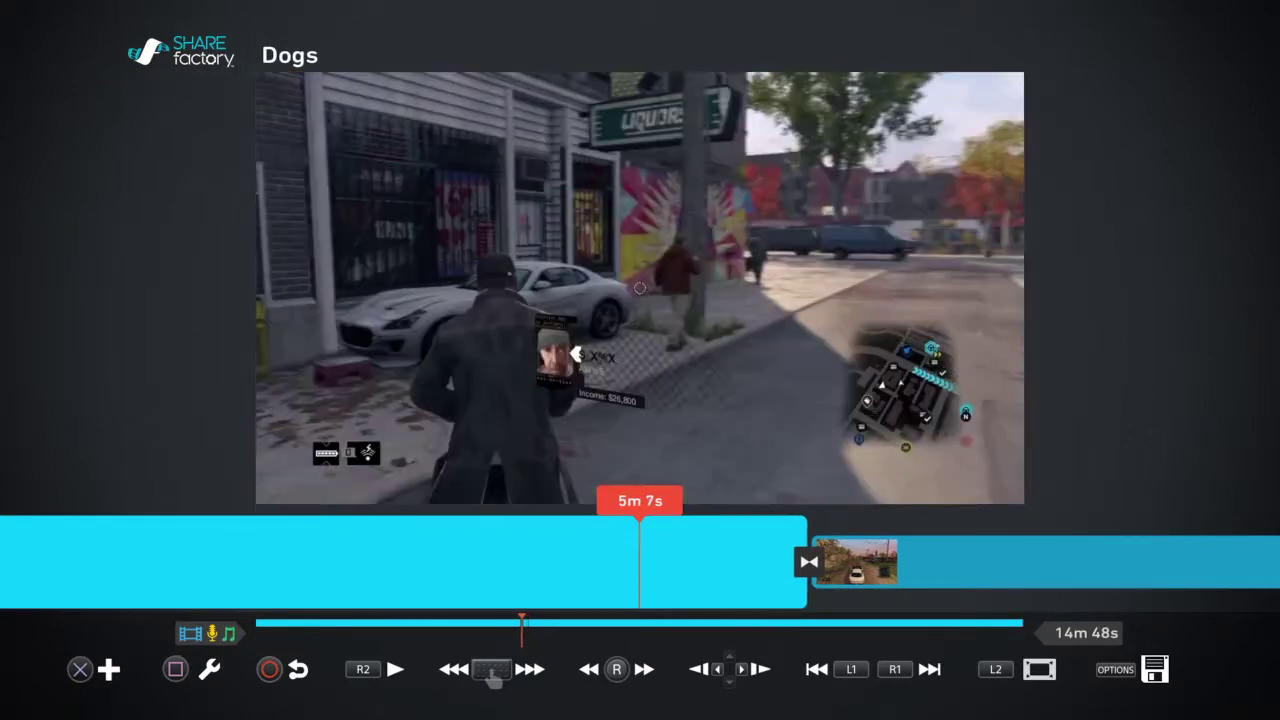
key(space)
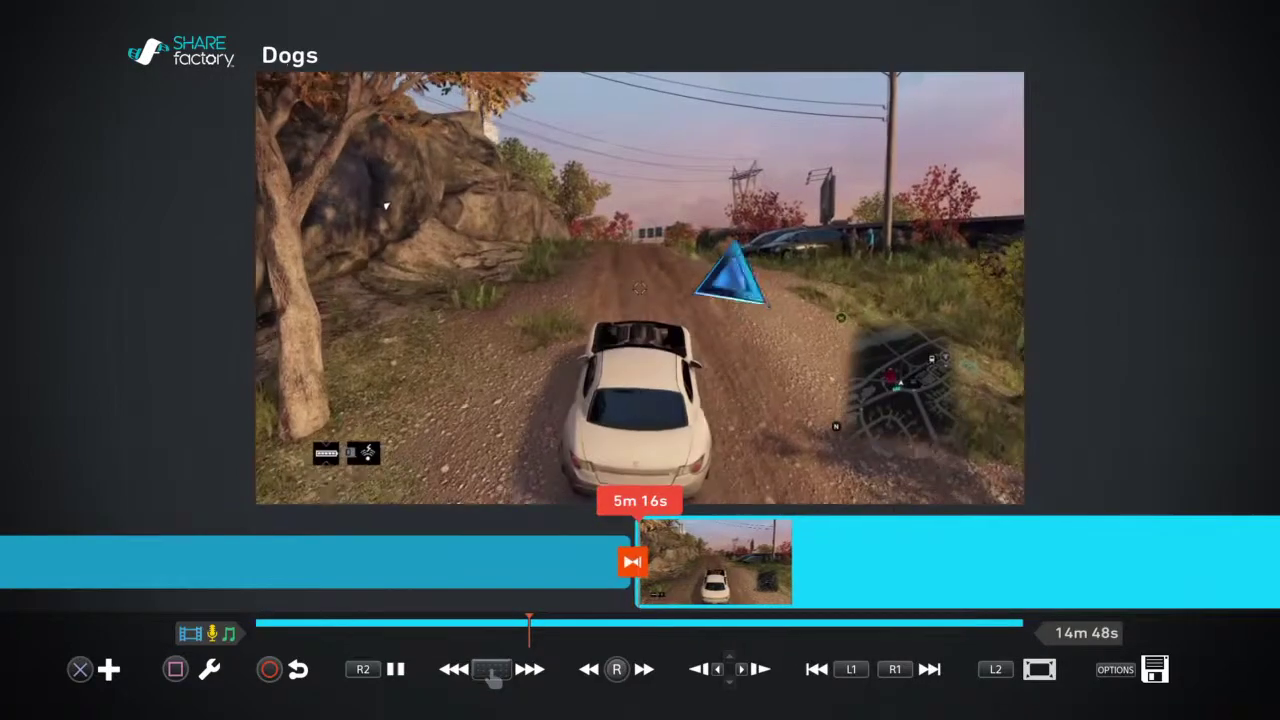
key(space)
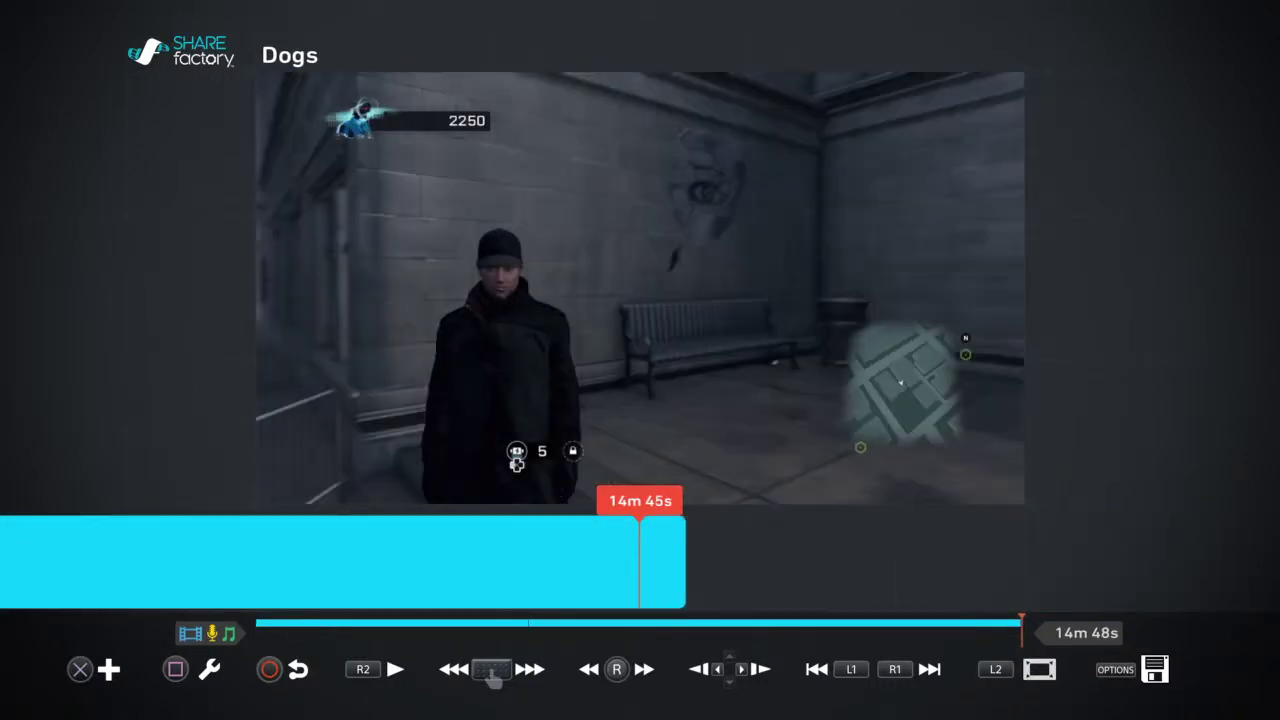
- Add the gold skull sticker to the second clip at 14m 44s
key(Return)
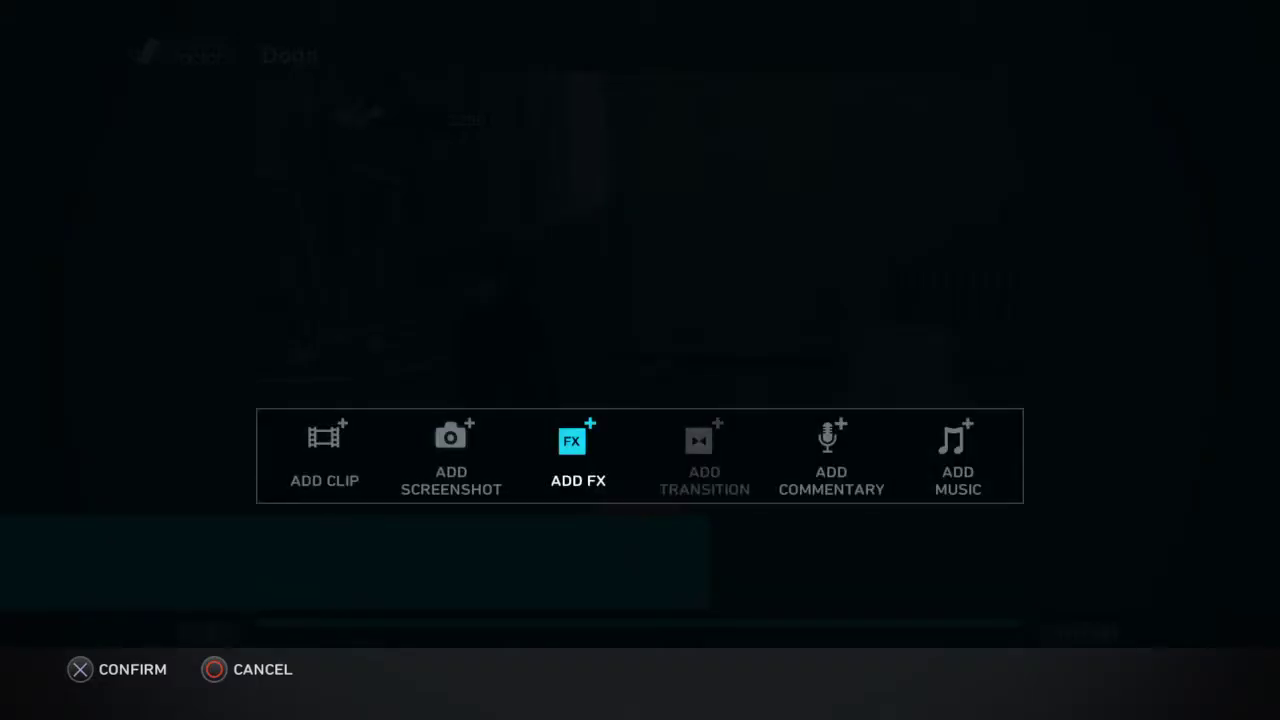
key(Return)
key(Return)
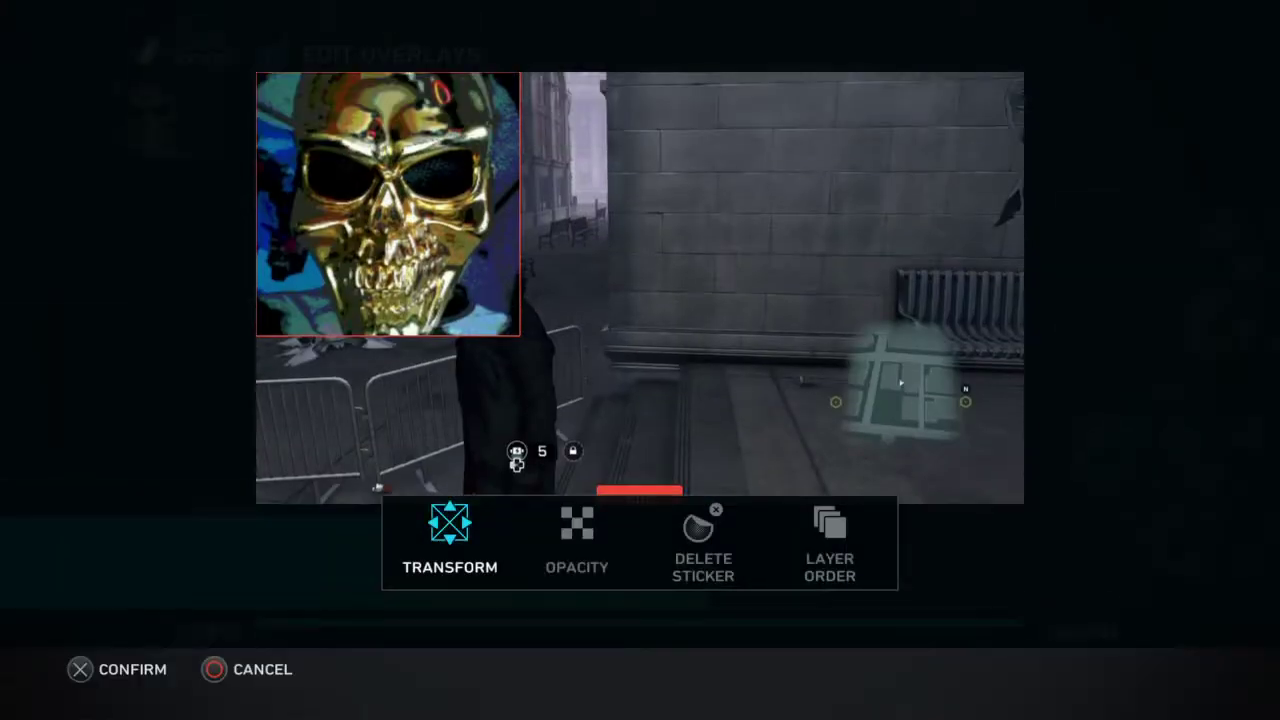
- Transform the skull sticker by moving it to the centre of the frame and enlarging it slightly
key(Right)
key(Right)
key(Left)
key(Left)
key(Return)
key(Right)
key(Down)
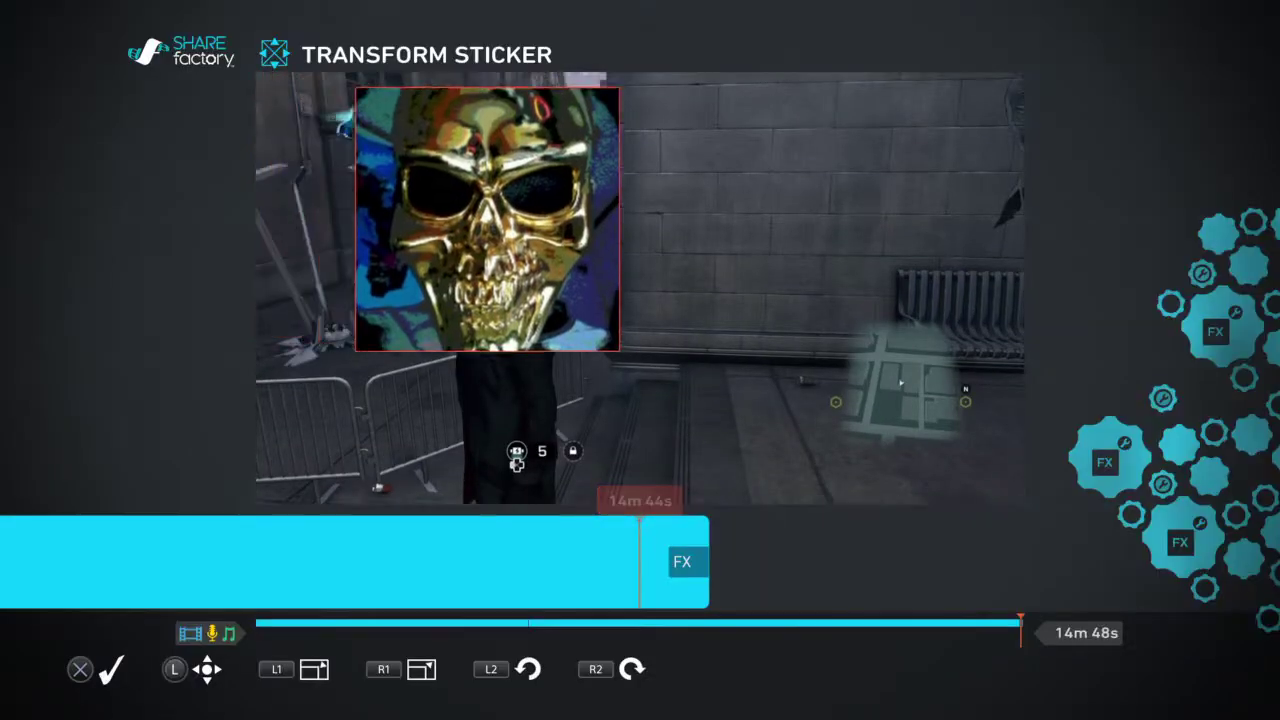
key(Left)
key(Up)
key(plus)
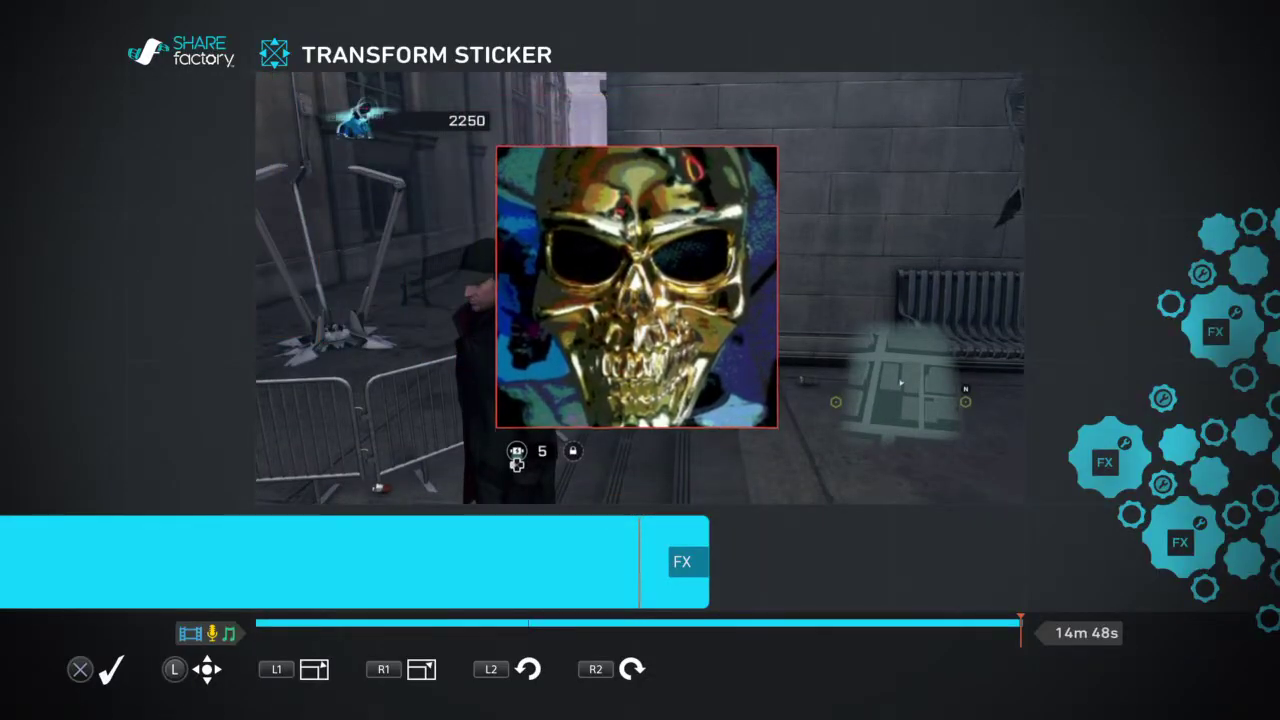
key(Return)
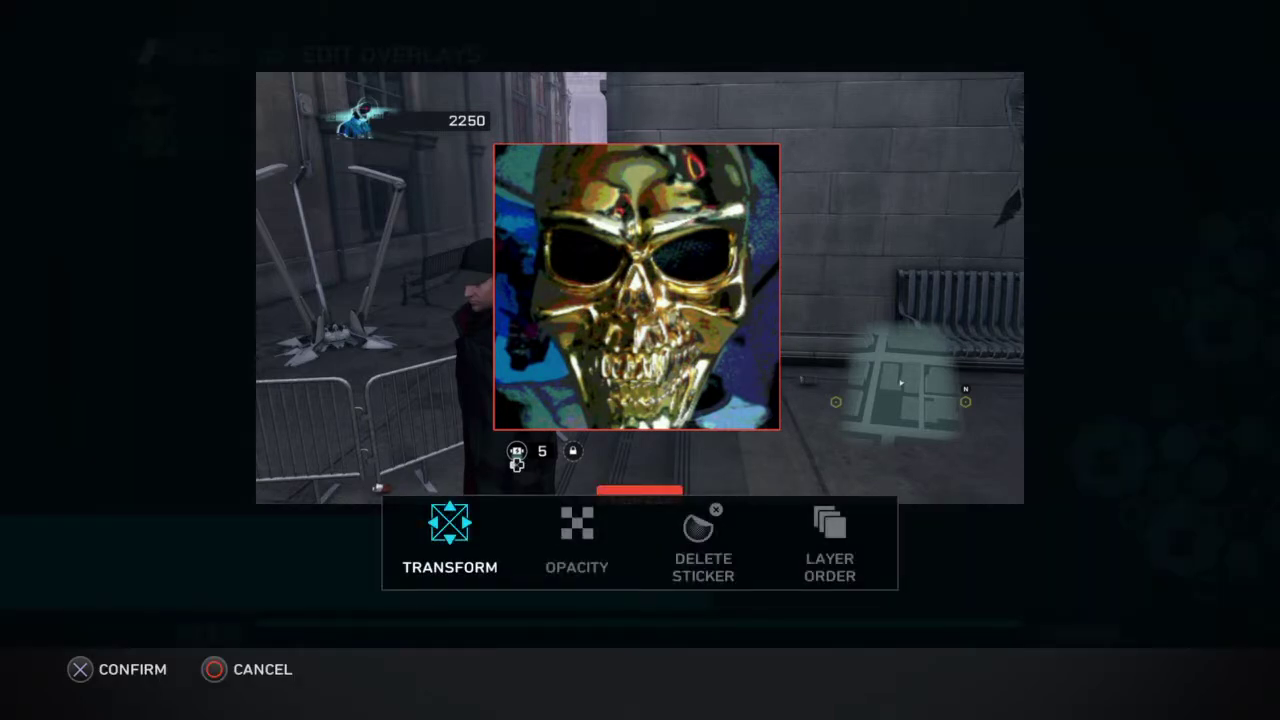
key(Escape)
key(Return)
key(Escape)
key(Escape)
- Add a text overlay to the clip at 14m 44s, using the largest size of the stencil-style font
key(Return)
key(Left)
key(Left)
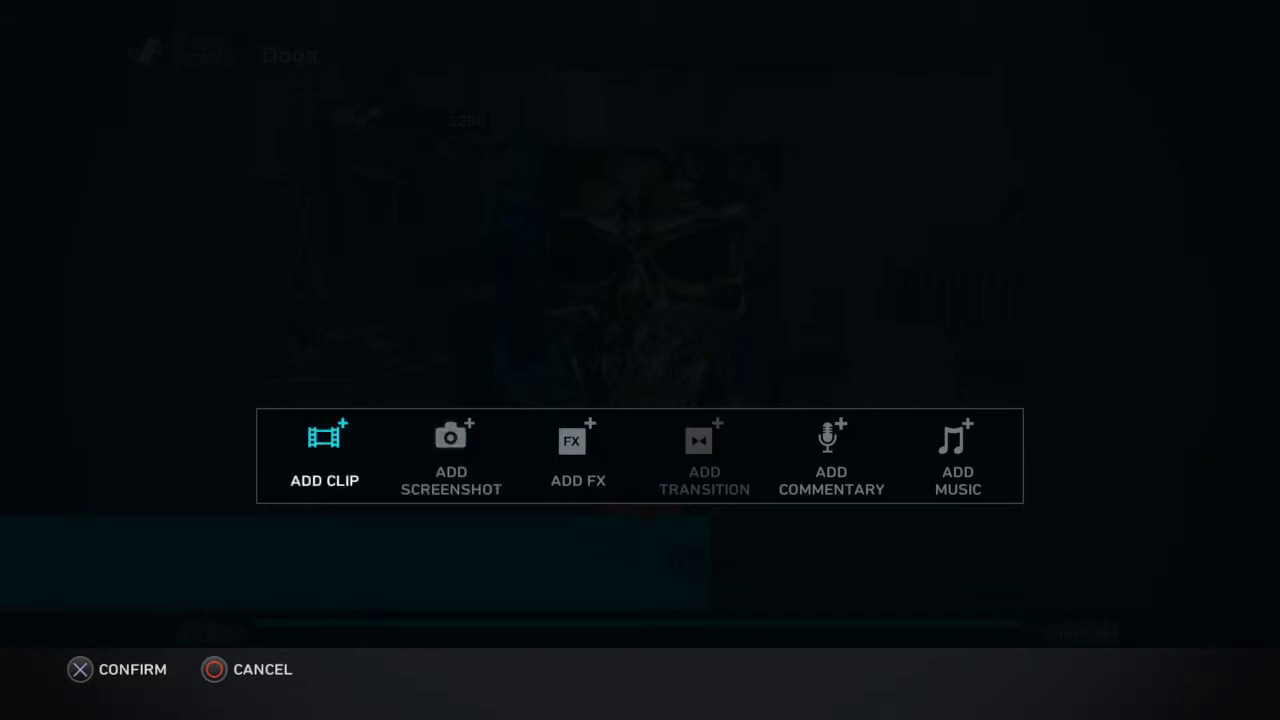
key(Right)
key(Right)
key(Return)
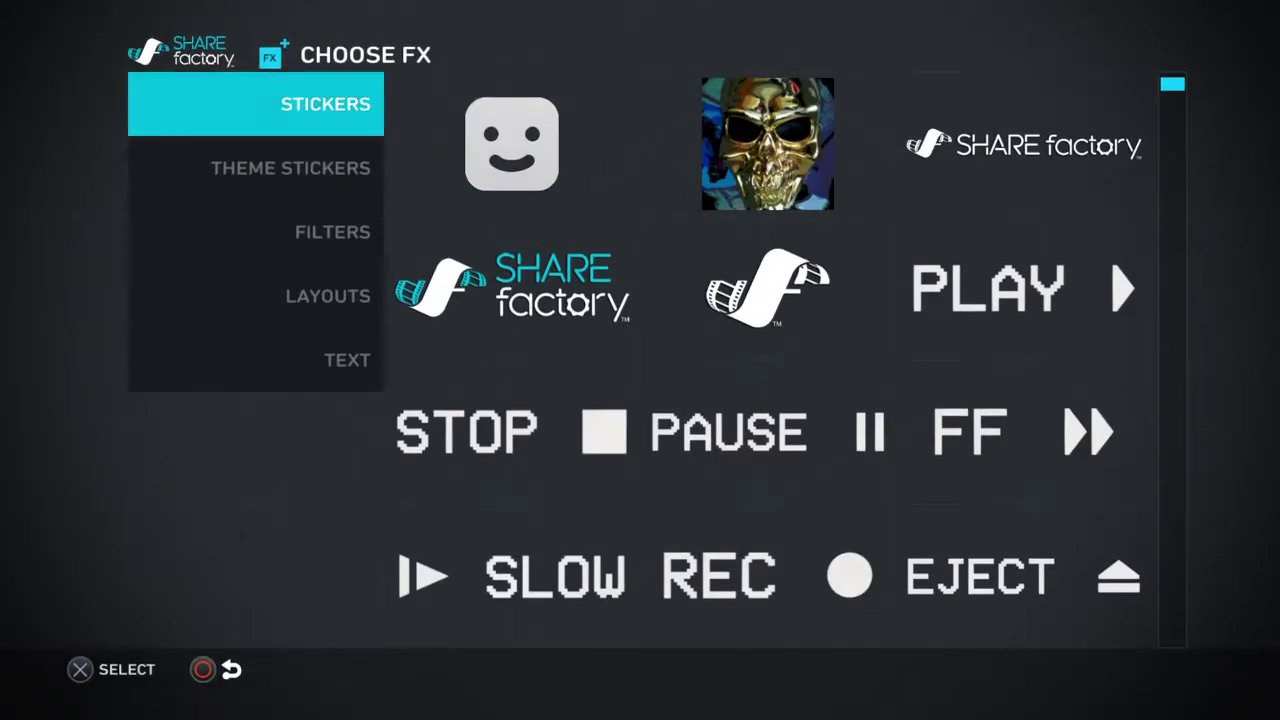
key(Down)
key(Down)
key(Down)
key(Down)
key(Right)
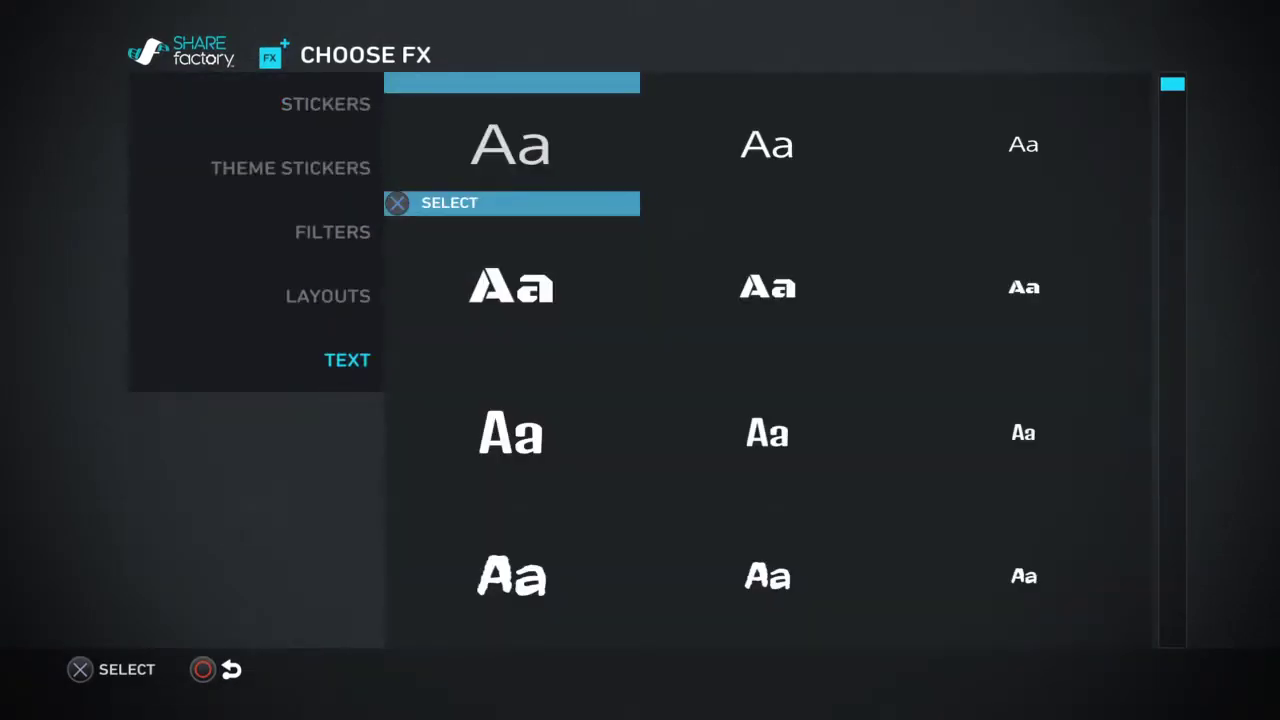
key(Down)
key(Return)
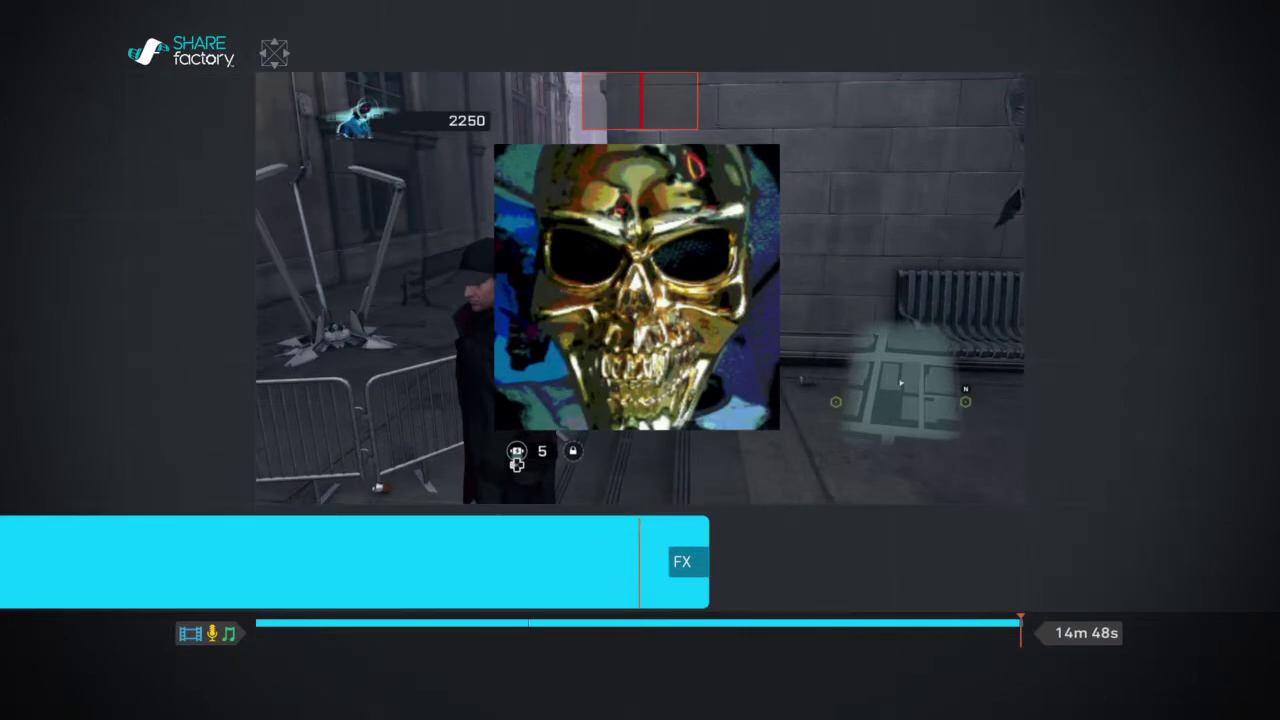
- Enter GamingNextAGE as the overlay text and accept it above the skull sticker
text(G)
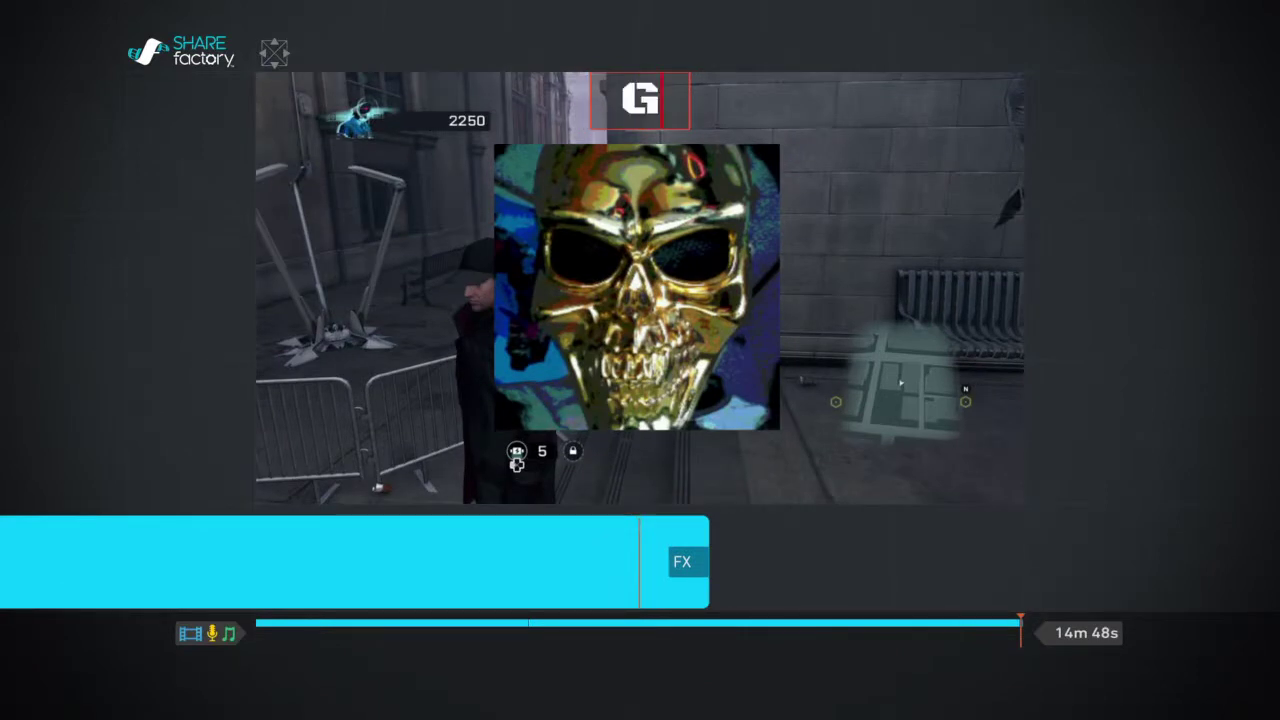
text(amingNextAGE)
key(Return)
key(Escape)
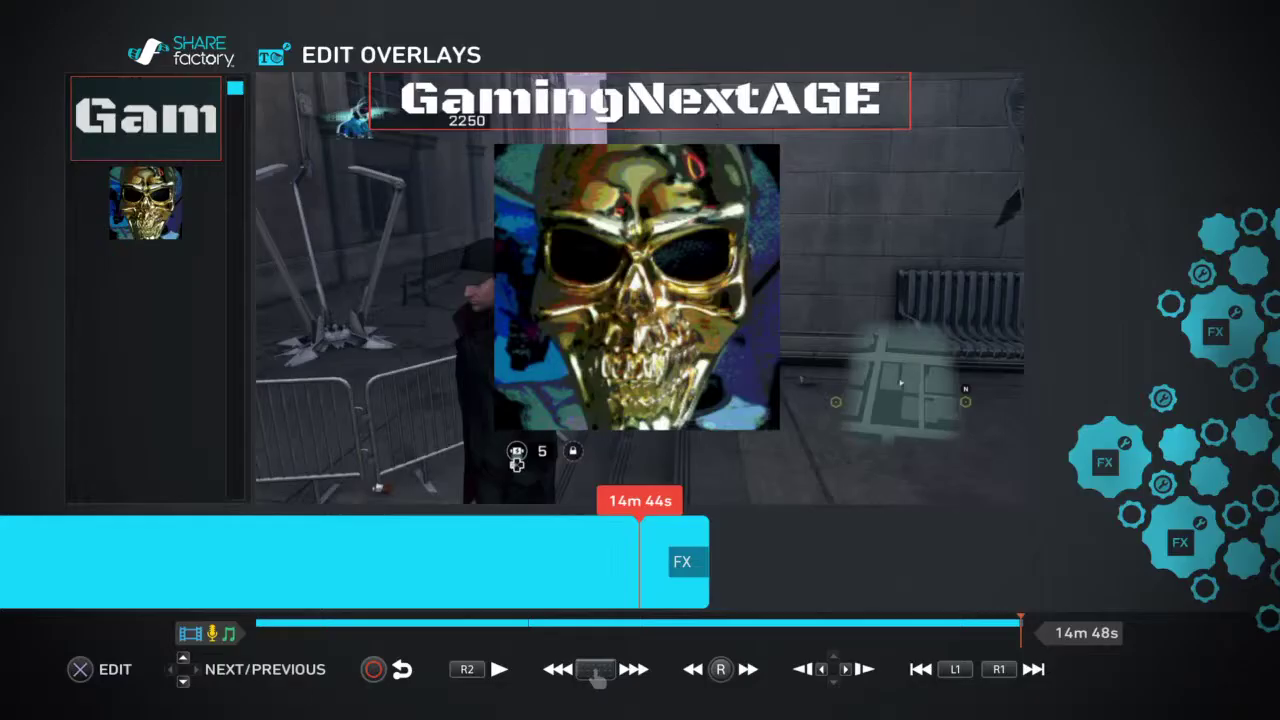
- Leave overlay editing and open the effects library from the Dogs timeline to view its first text styles
key(Escape)
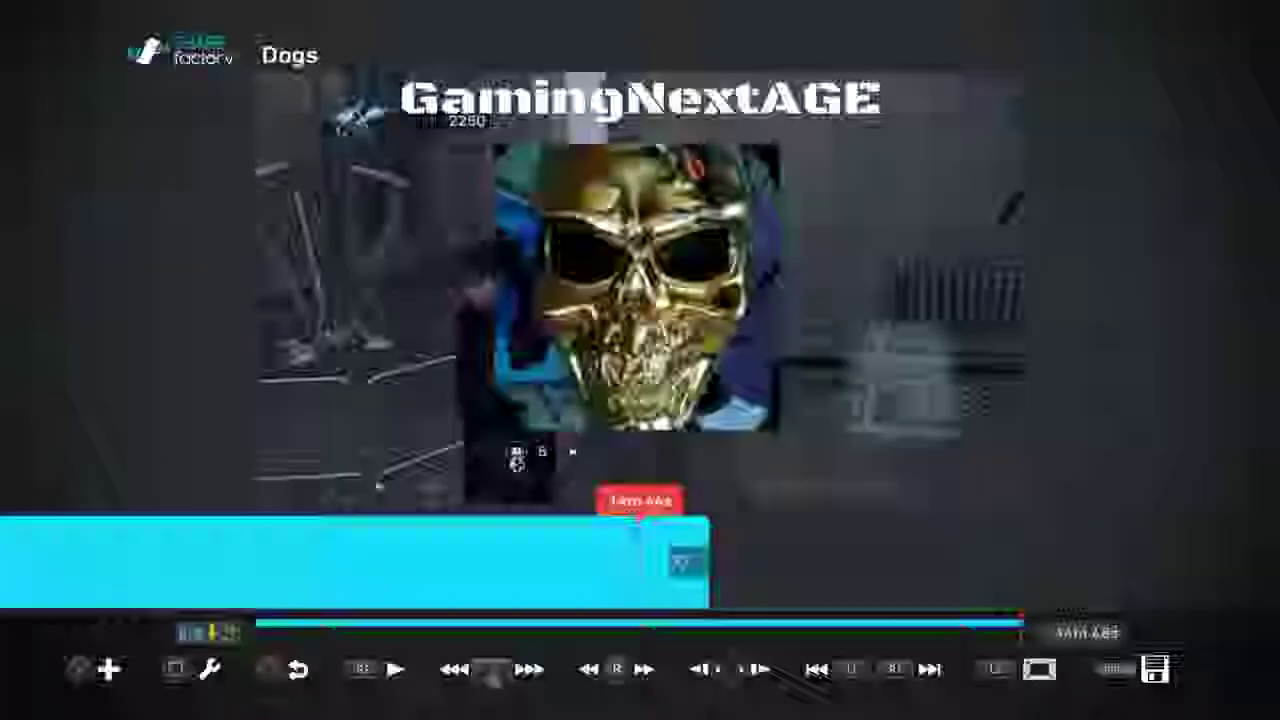
key(Return)
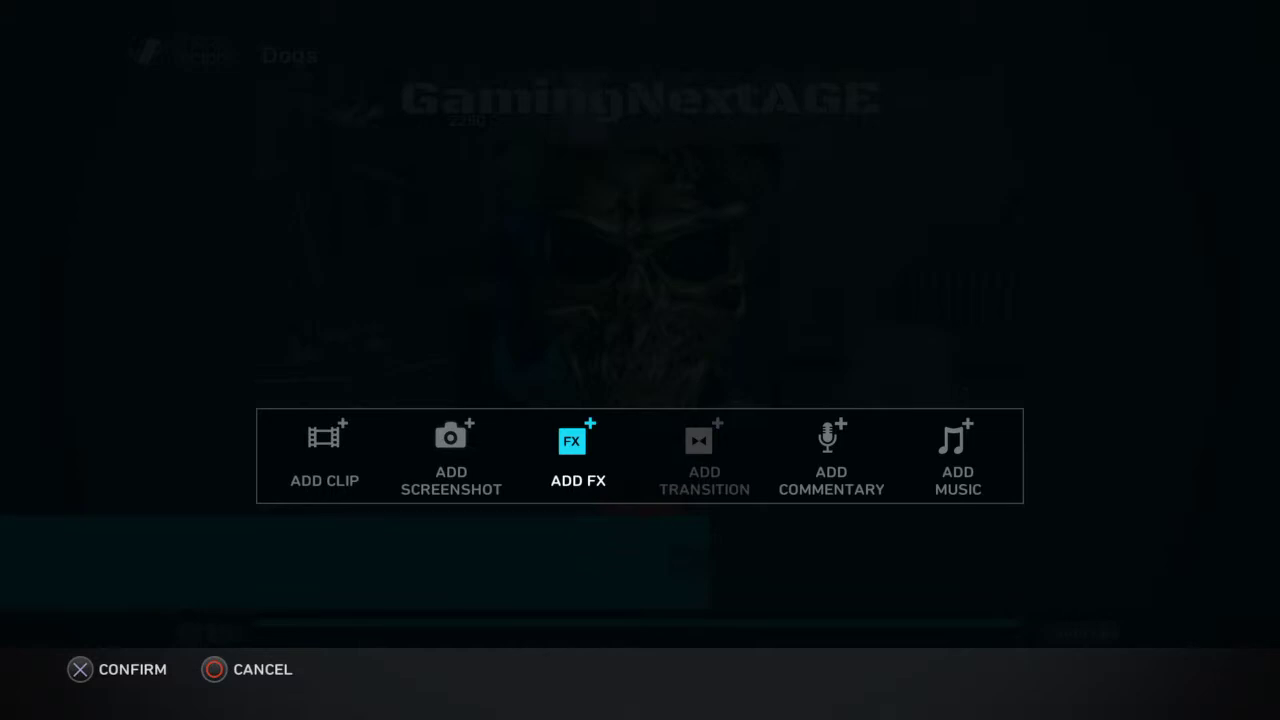
key(Return)
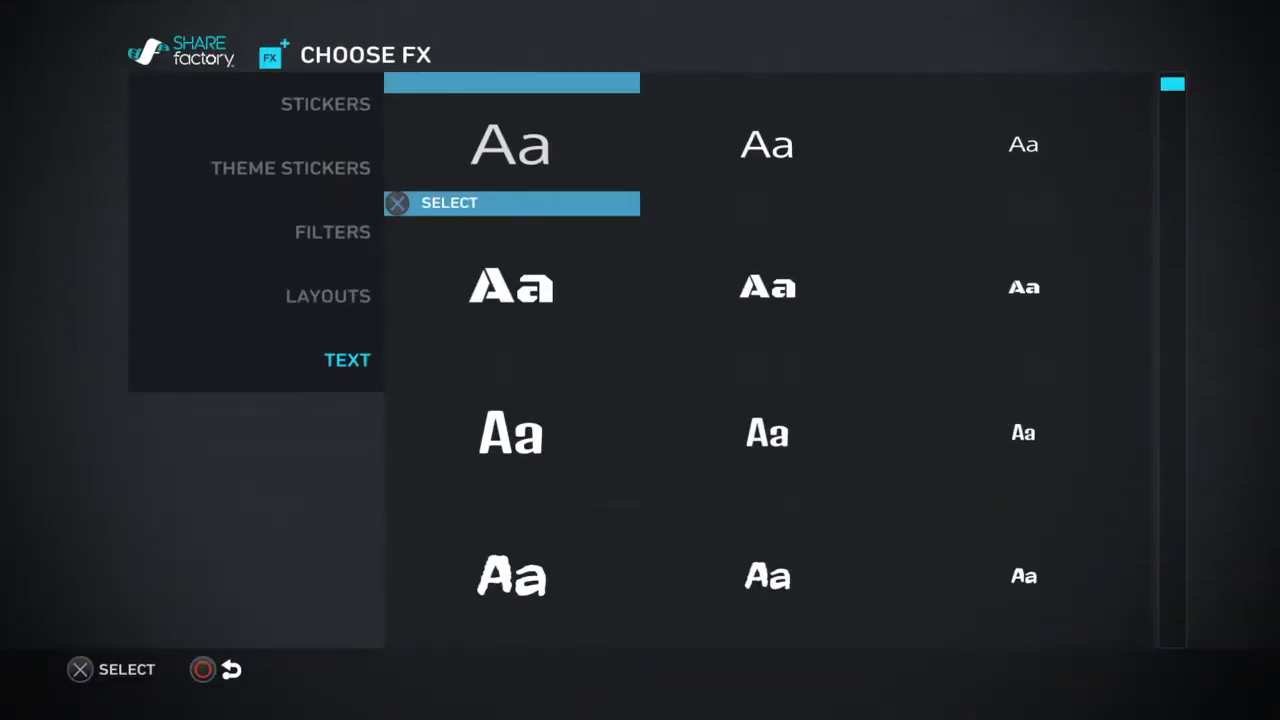
key(Down)
key(Down)
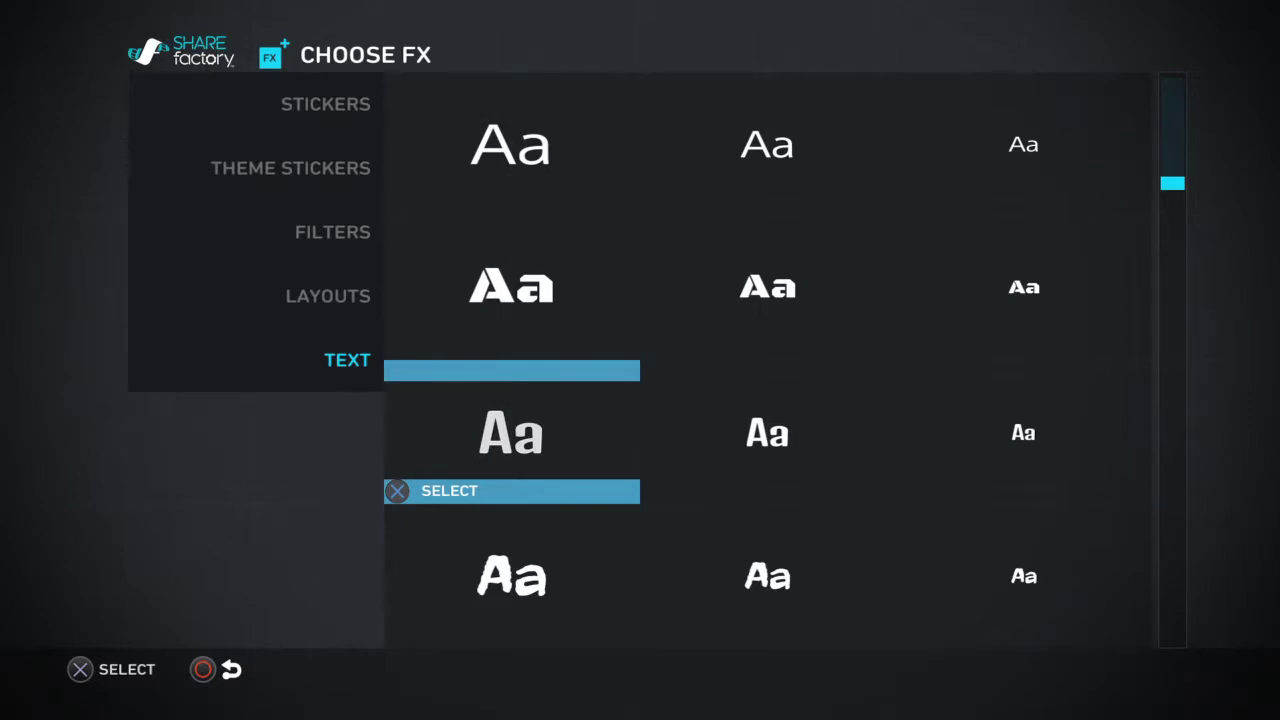
key(Up)
key(Up)
- Examine the layouts and filters available in the effects library
key(Left)
key(Up)
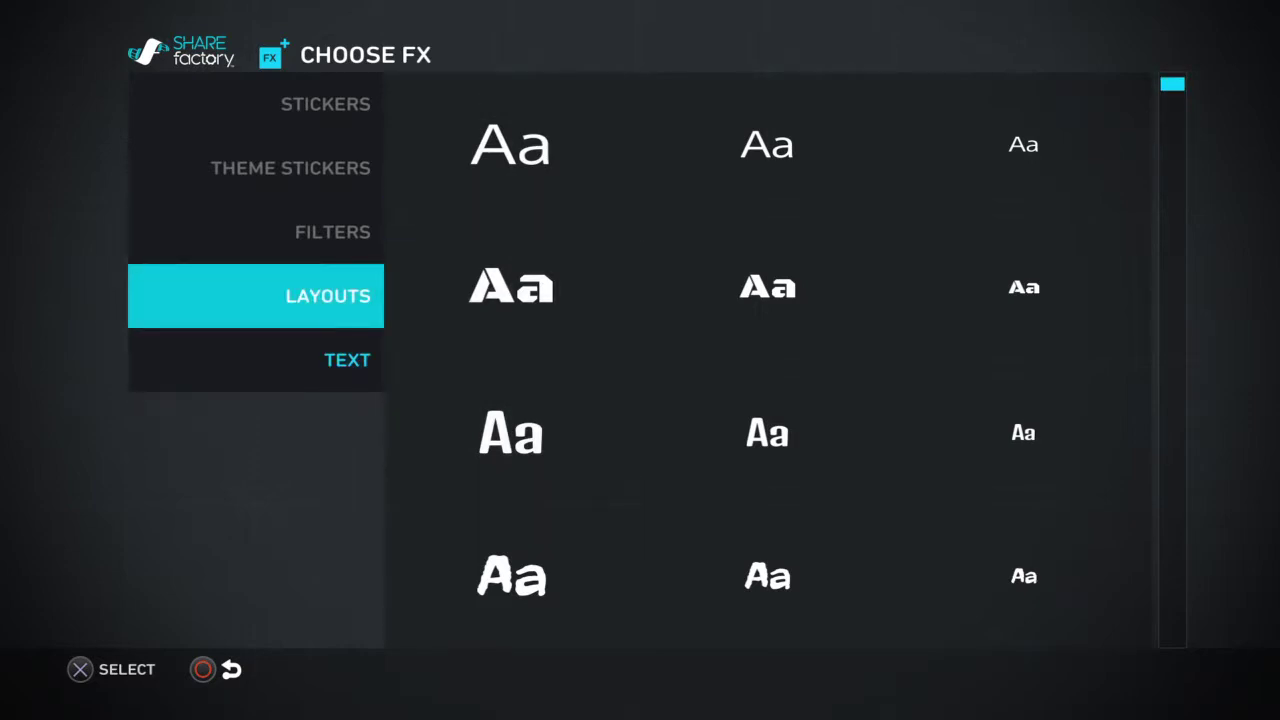
key(Right)
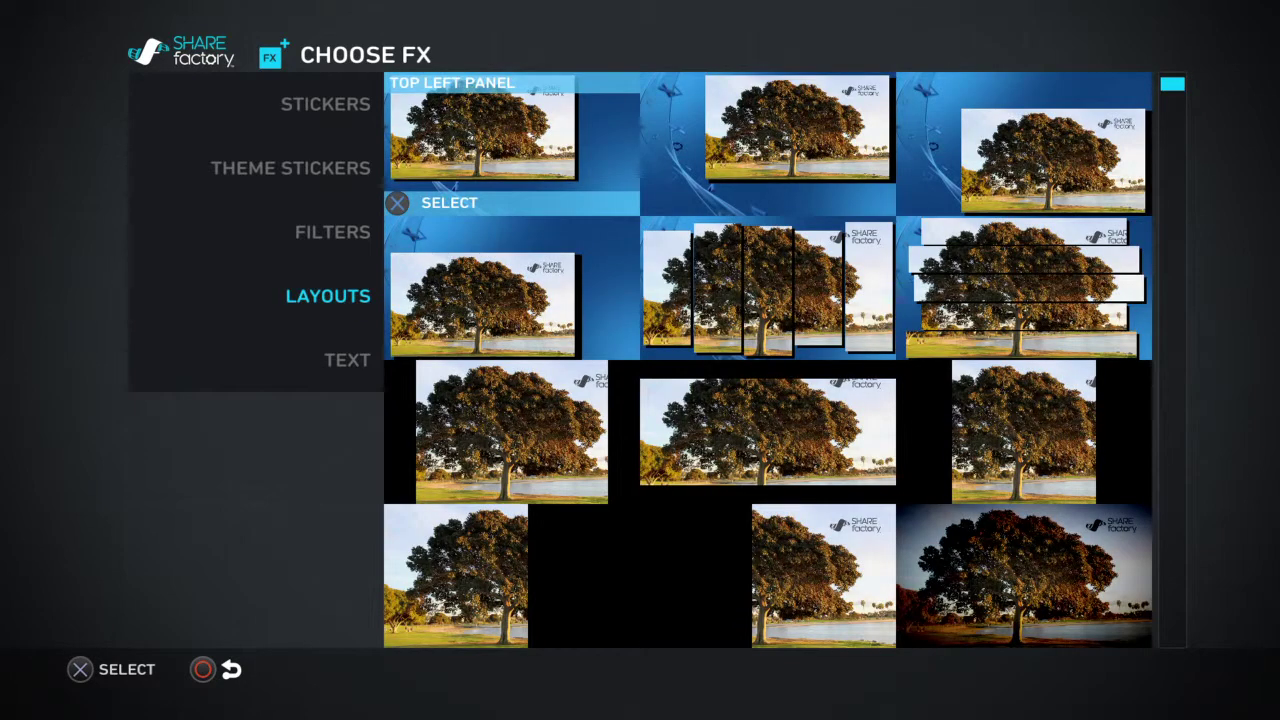
key(Left)
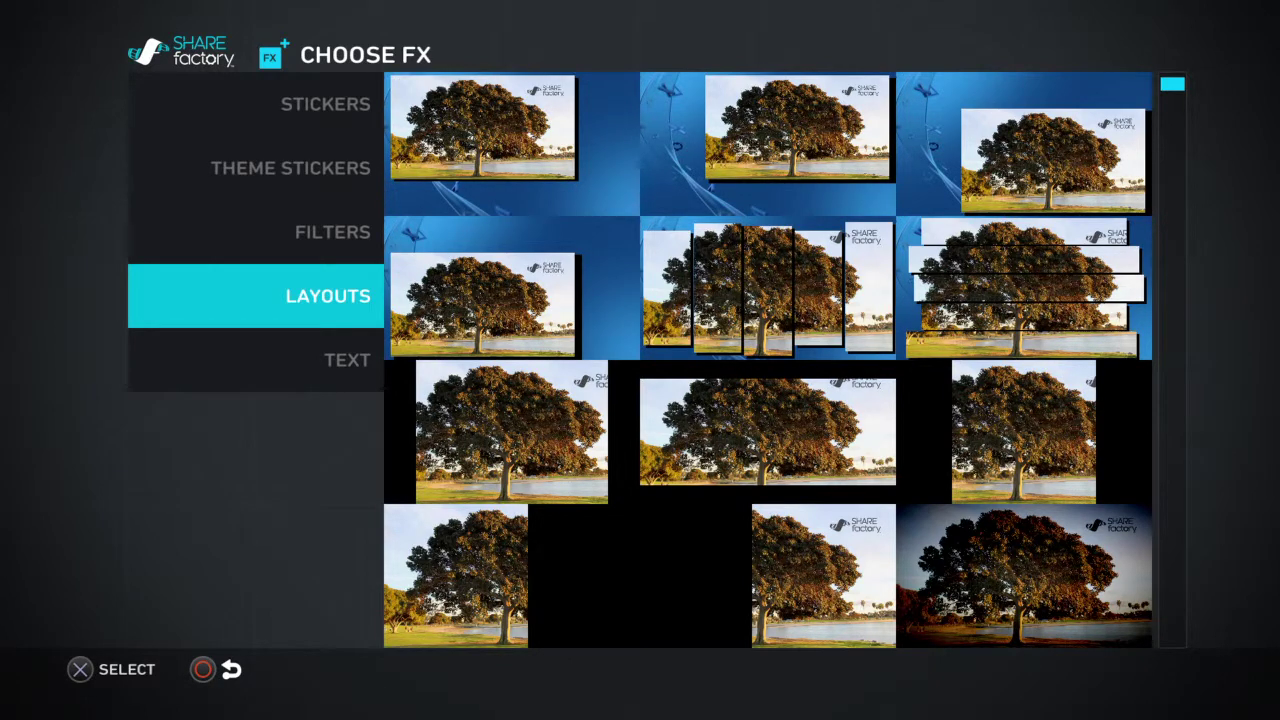
key(Up)
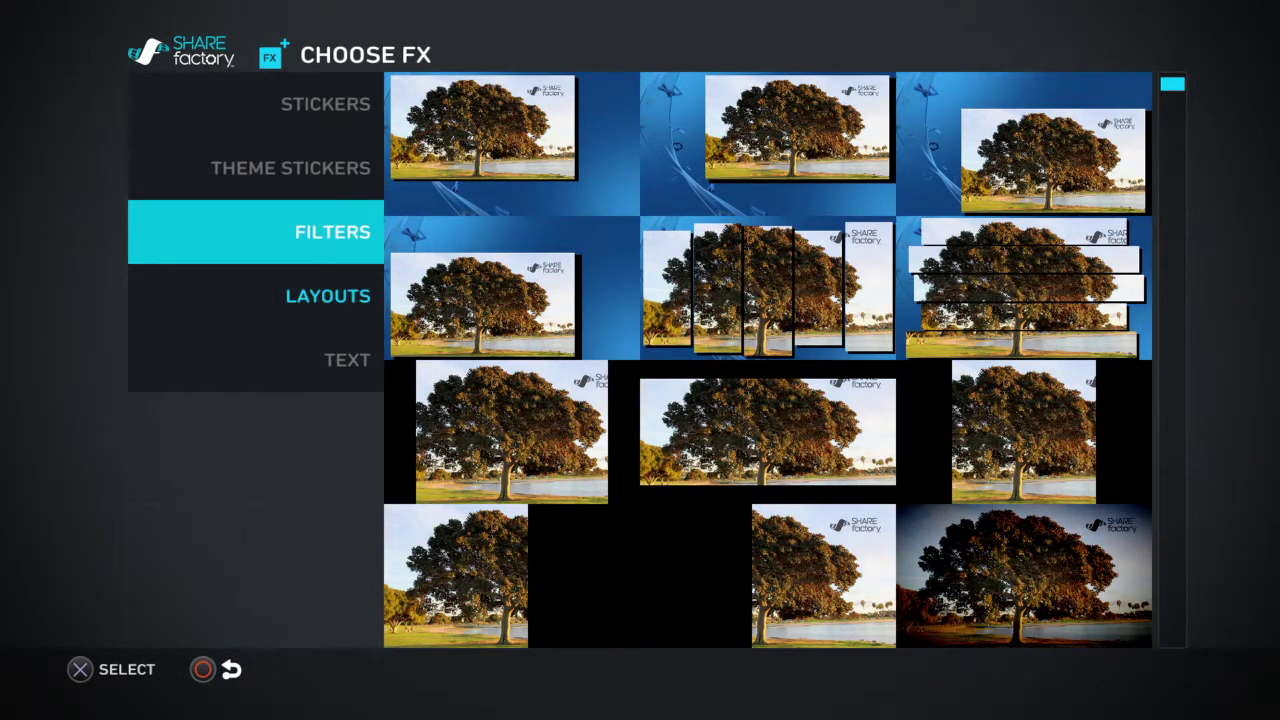
key(Right)
key(Left)
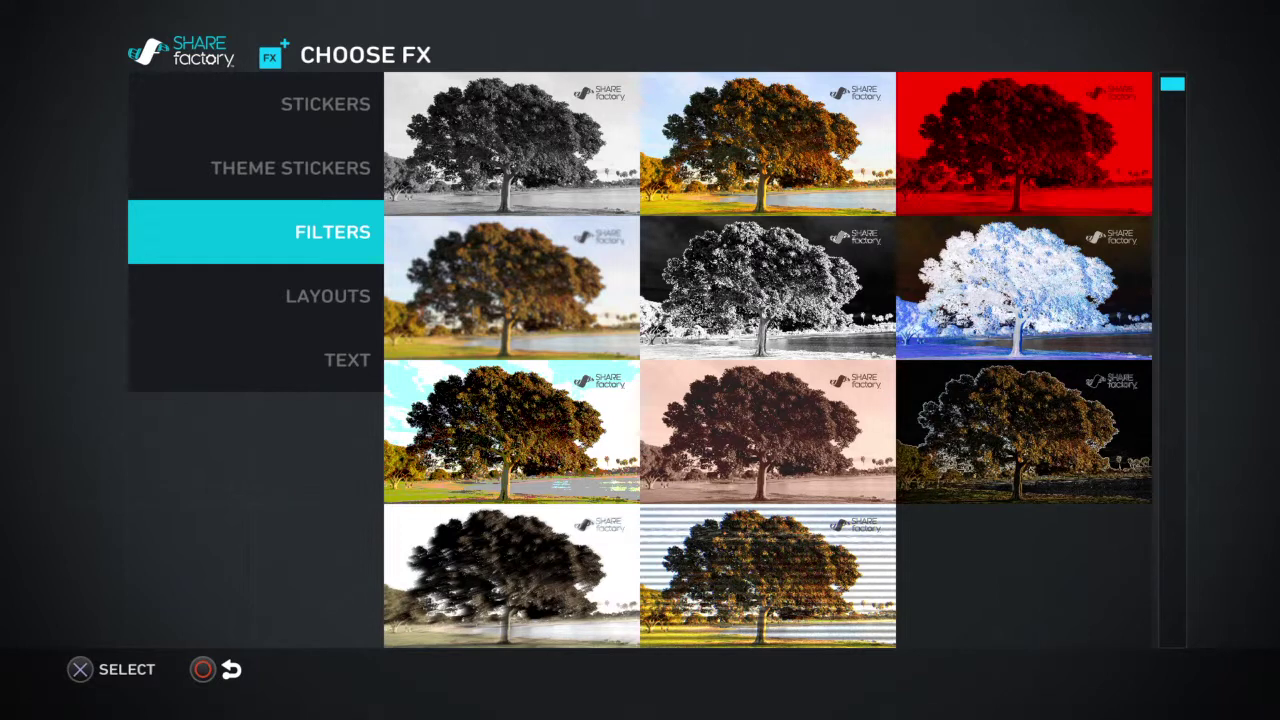
- Examine the full set of theme stickers in the effects library
key(Up)
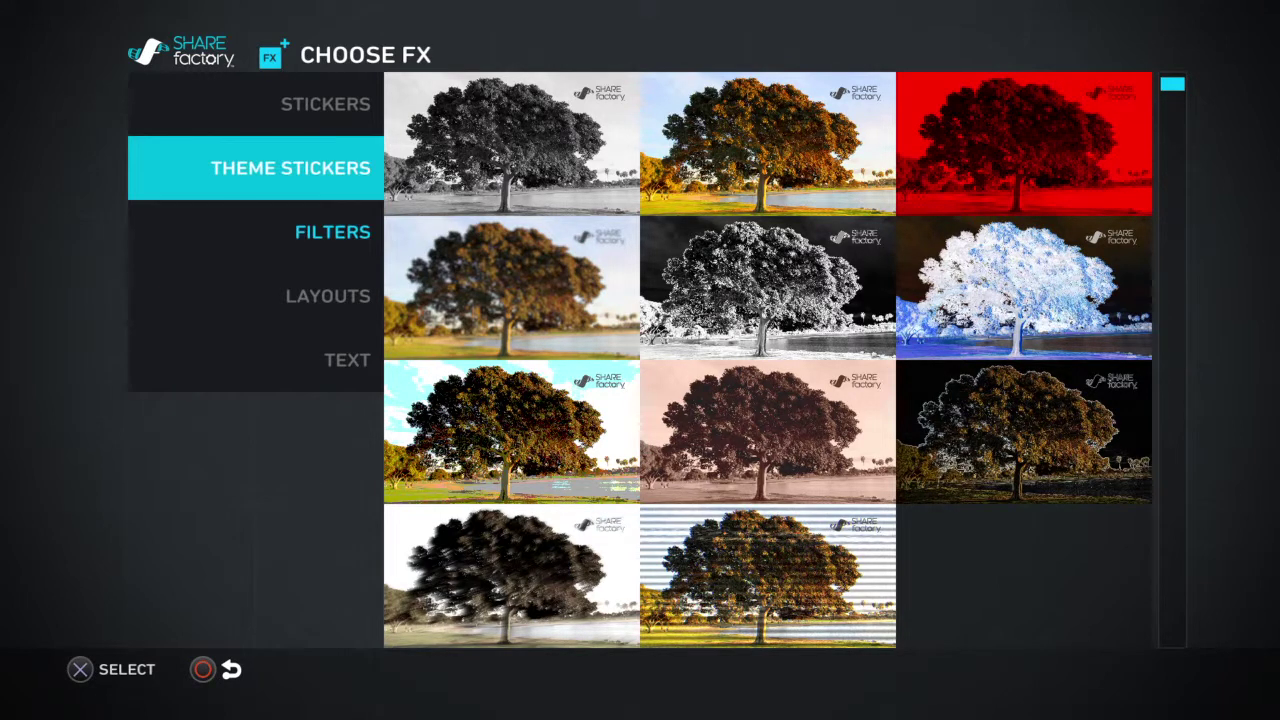
key(Right)
key(Down)
key(Down)
key(Down)
key(Down)
key(Down)
key(Down)
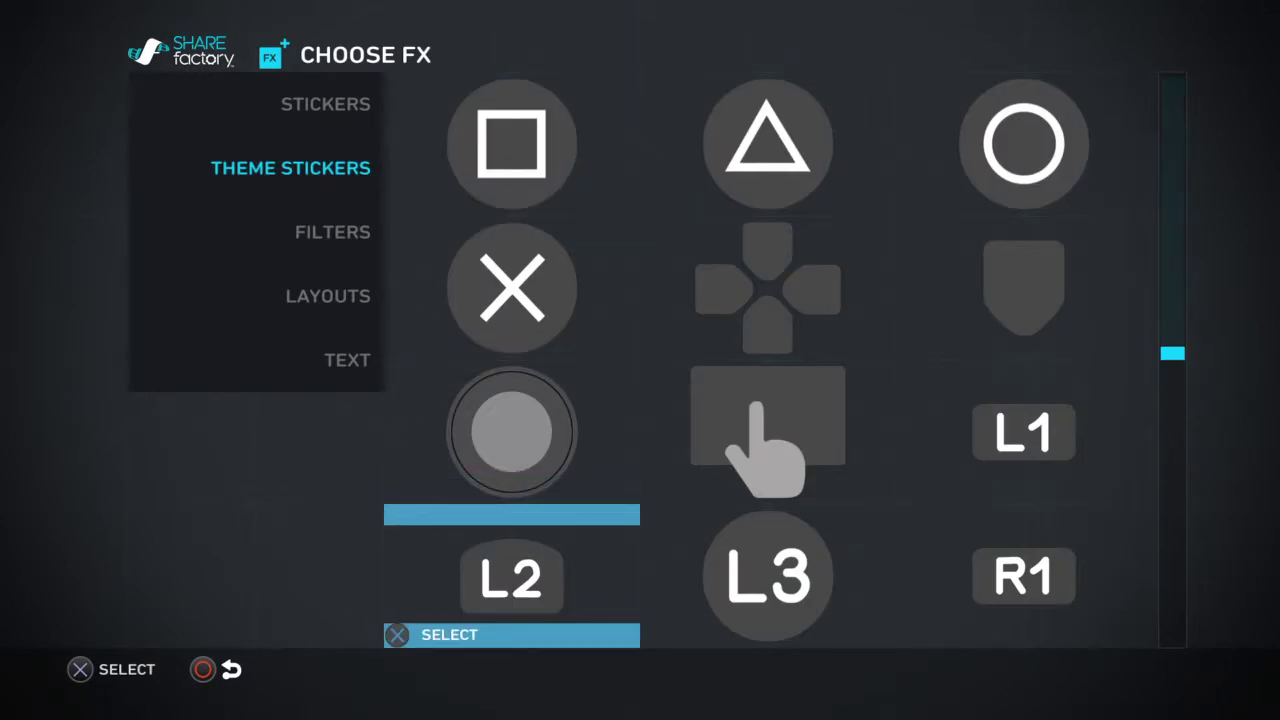
key(Up)
key(Up)
key(Up)
key(Up)
key(Up)
key(Up)
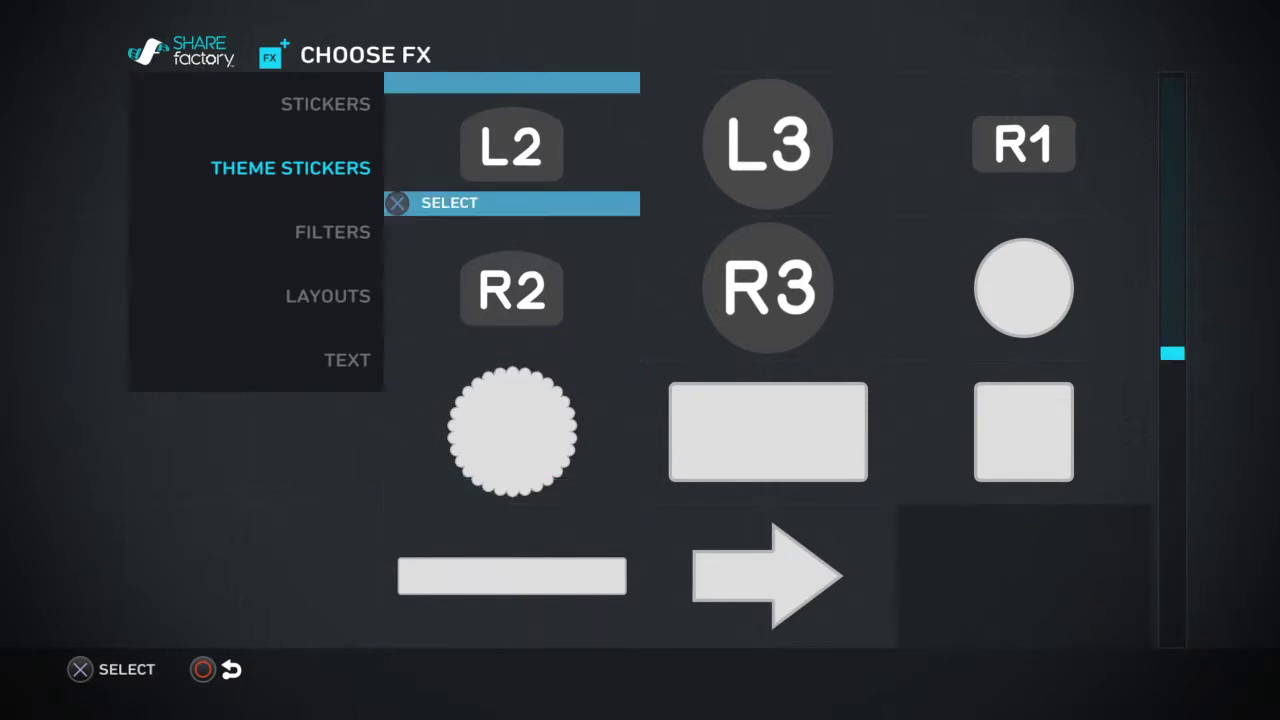
- Examine the general sticker collection from beginning to end and leave the effects library without adding a sticker
key(Left)
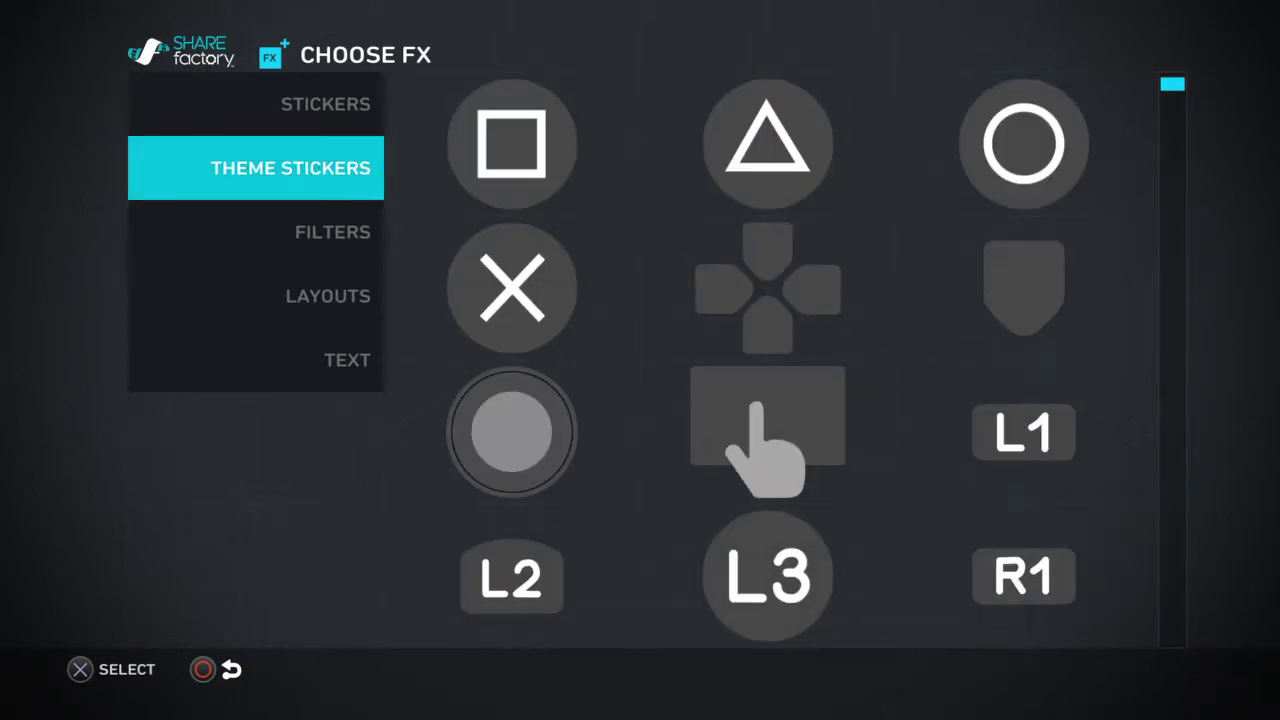
key(Up)
key(Right)
key(Down)
key(Down)
key(Down)
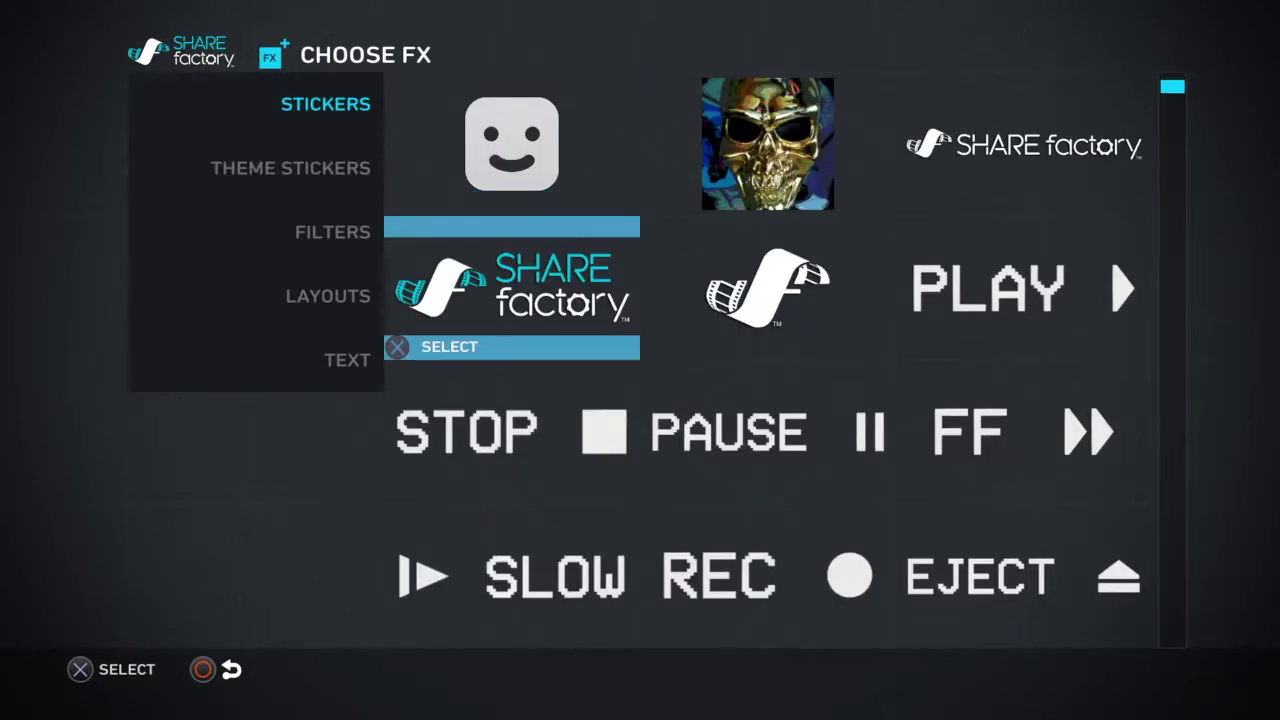
key(Down)
key(Down)
key(Down)
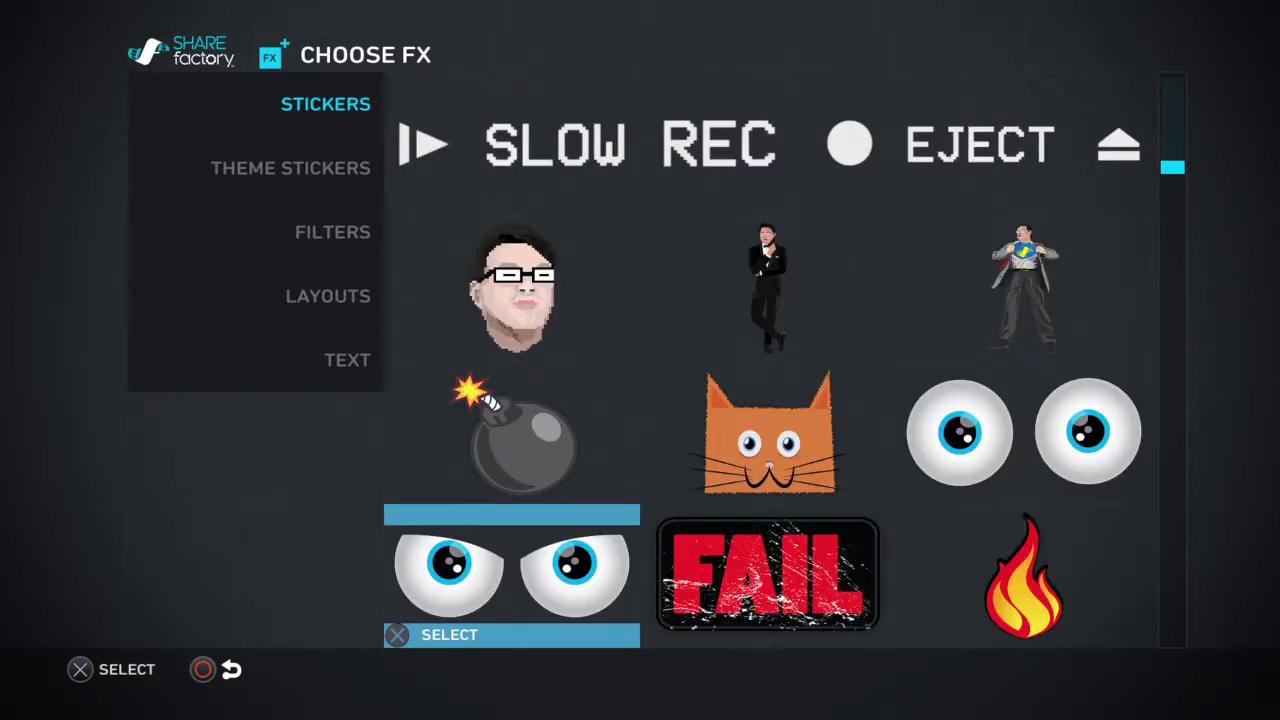
key(Down)
key(Down)
key(Down)
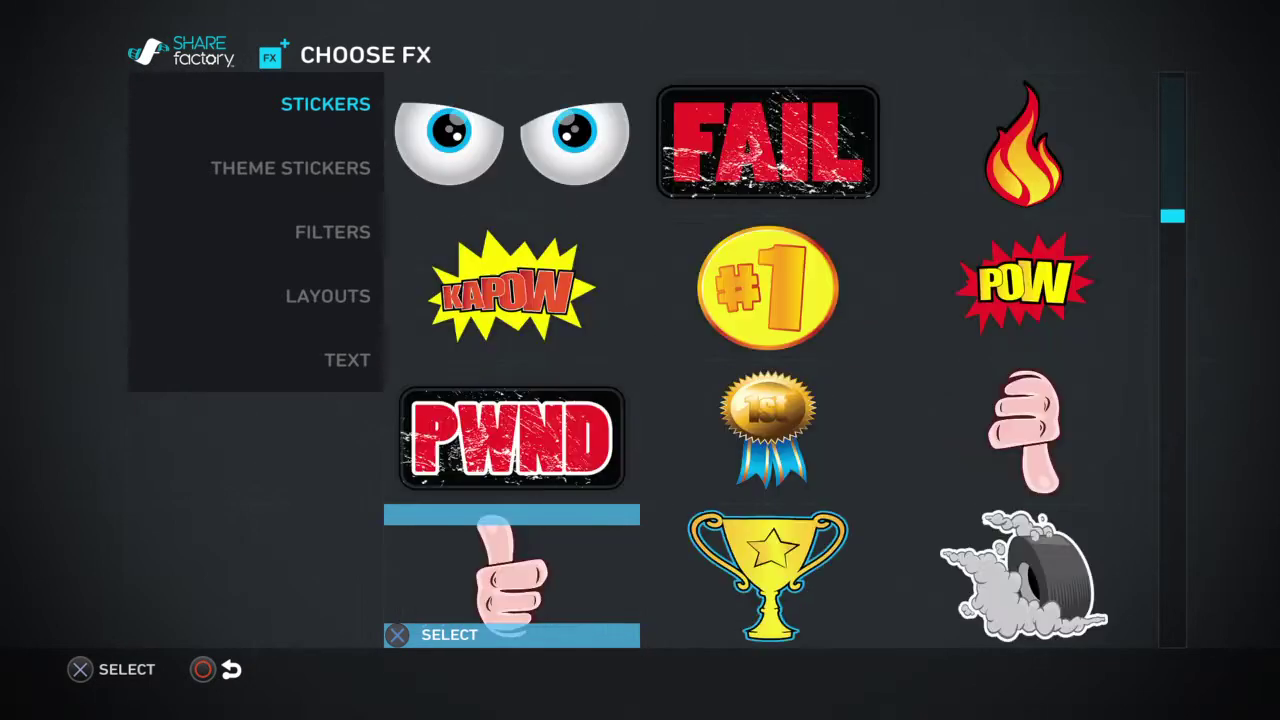
key(Down)
key(Down)
key(Down)
key(Down)
key(Down)
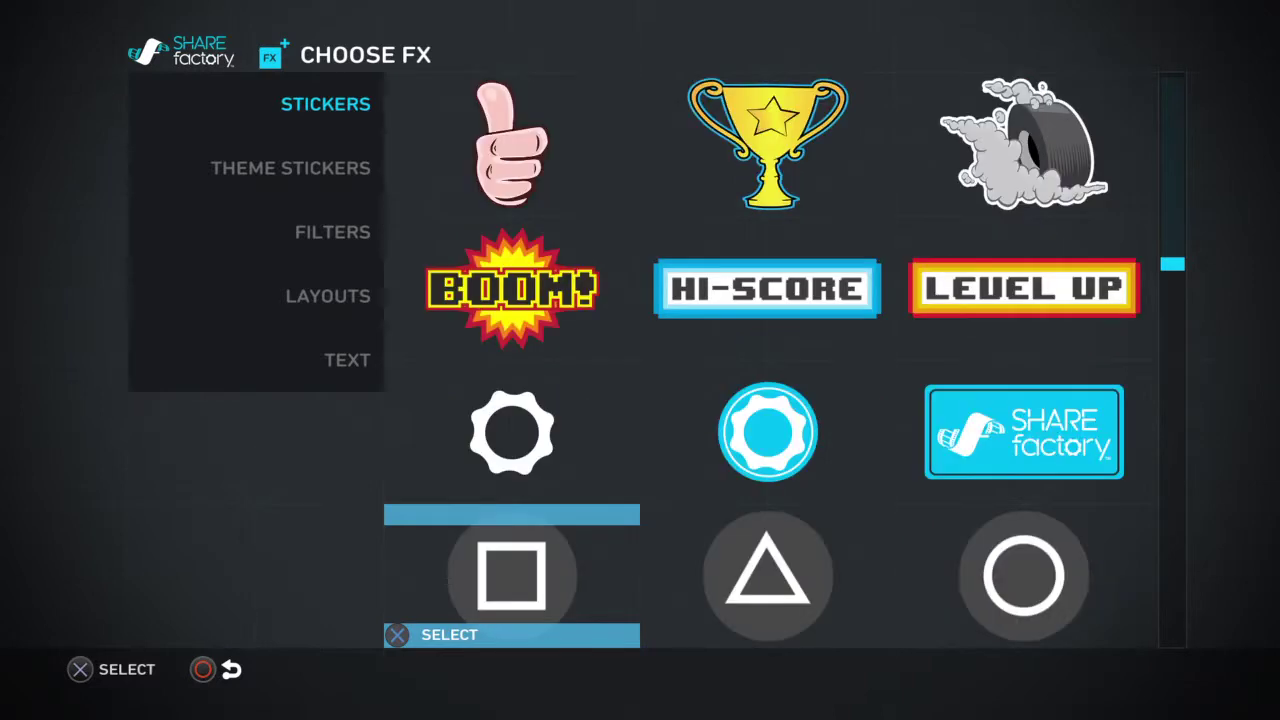
key(Down)
key(Down)
key(Down)
key(Down)
key(Down)
key(Down)
key(Down)
key(Down)
key(Down)
key(Down)
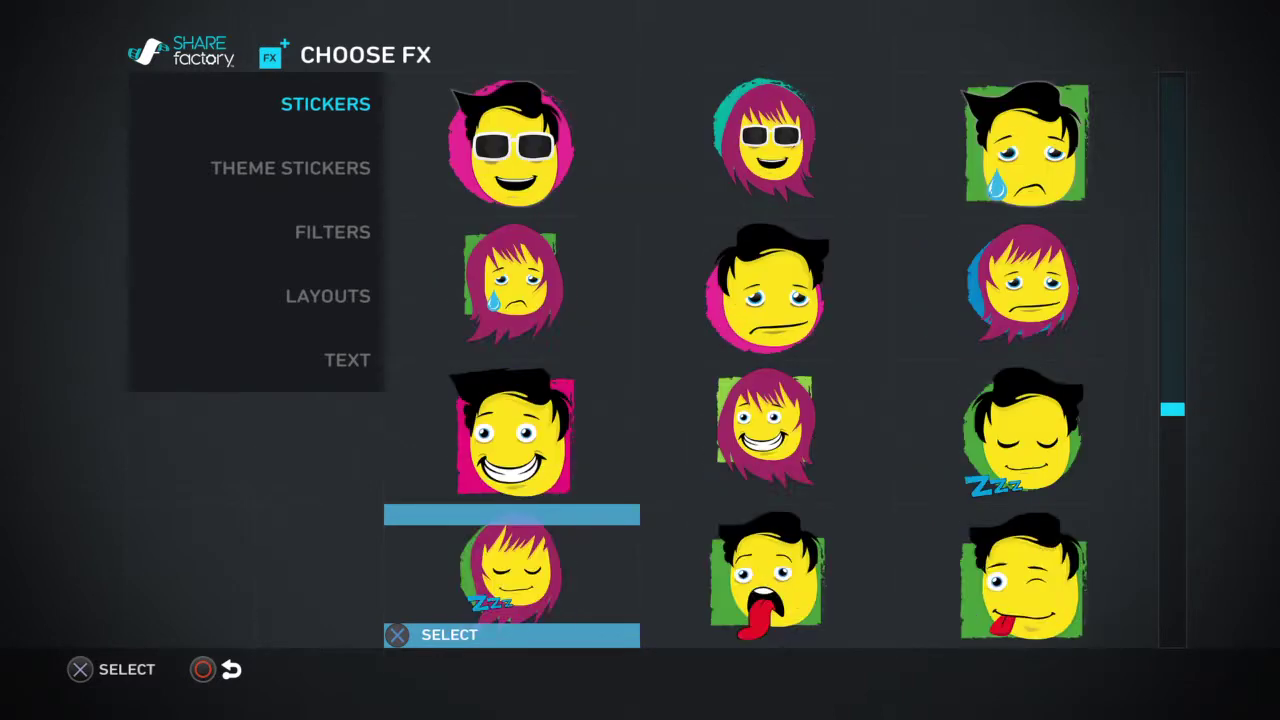
key(Down)
key(Down)
key(Down)
key(Down)
key(Down)
key(Down)
key(Down)
key(Down)
key(Down)
key(Down)
key(Down)
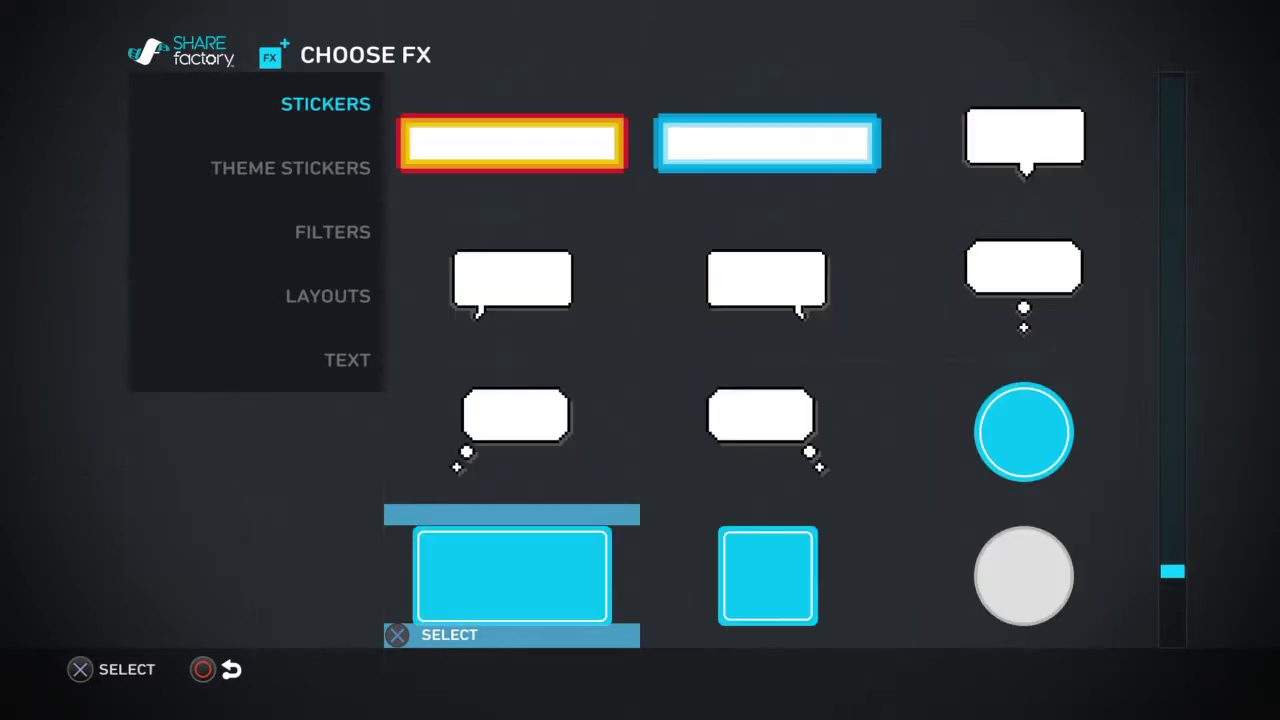
key(Down)
key(Down)
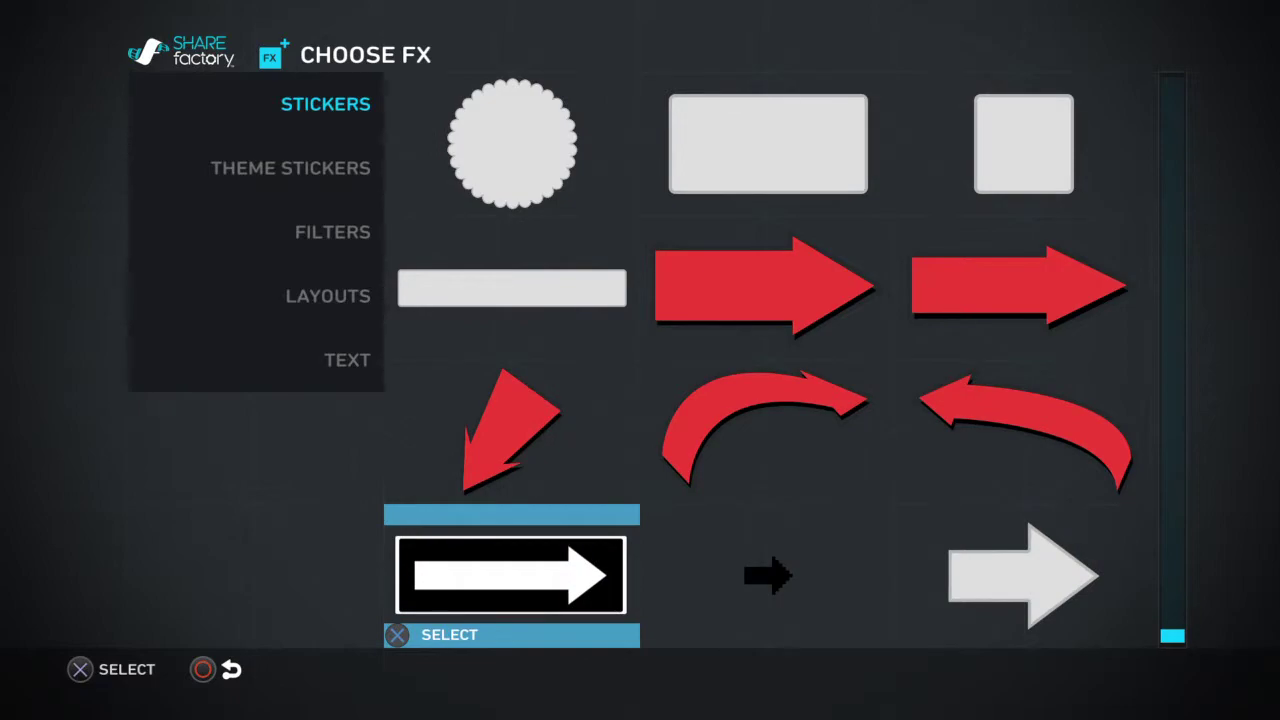
key(Up)
key(Up)
key(Up)
key(Up)
key(Up)
key(Up)
key(Up)
key(Up)
key(Up)
key(Up)
key(Up)
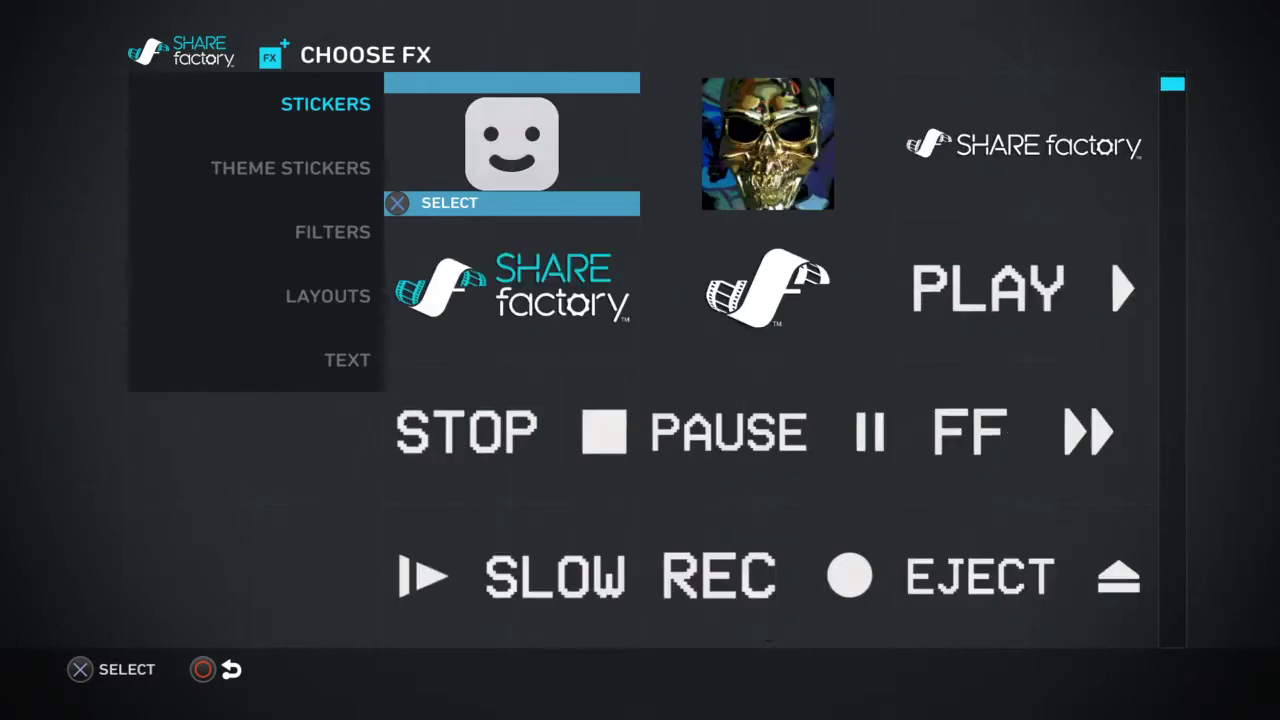
key(Right)
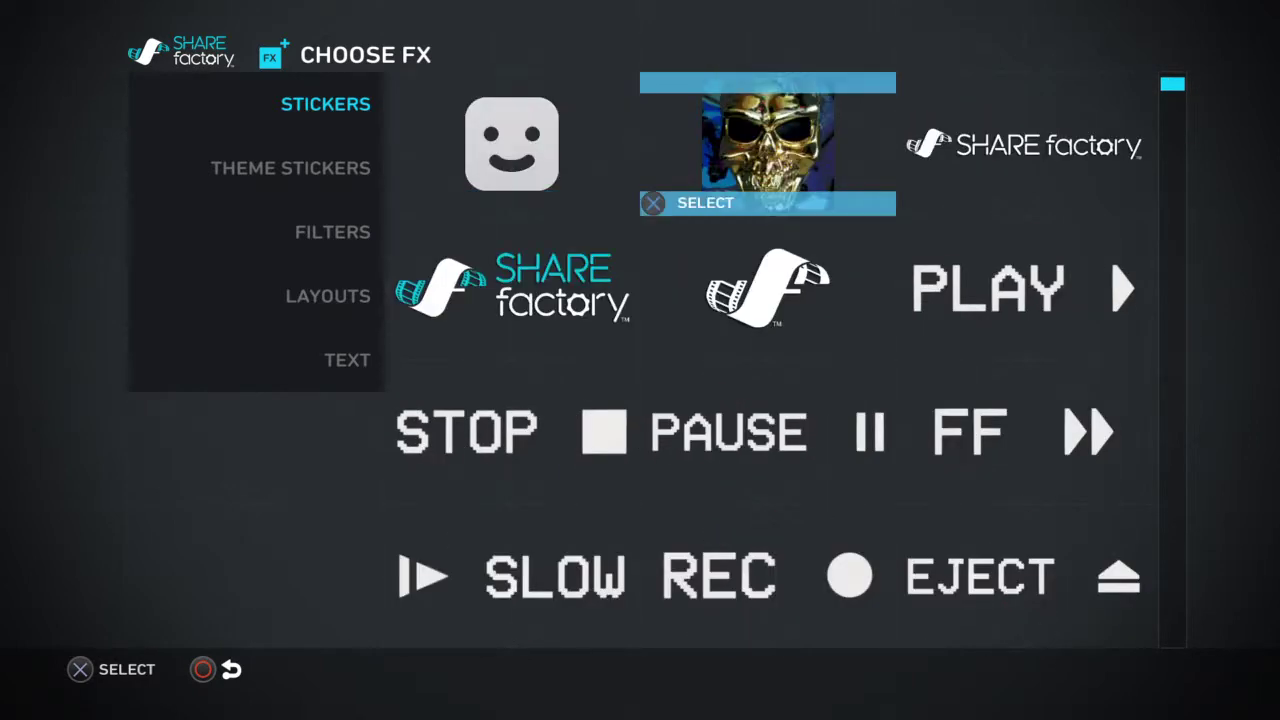
key(Down)
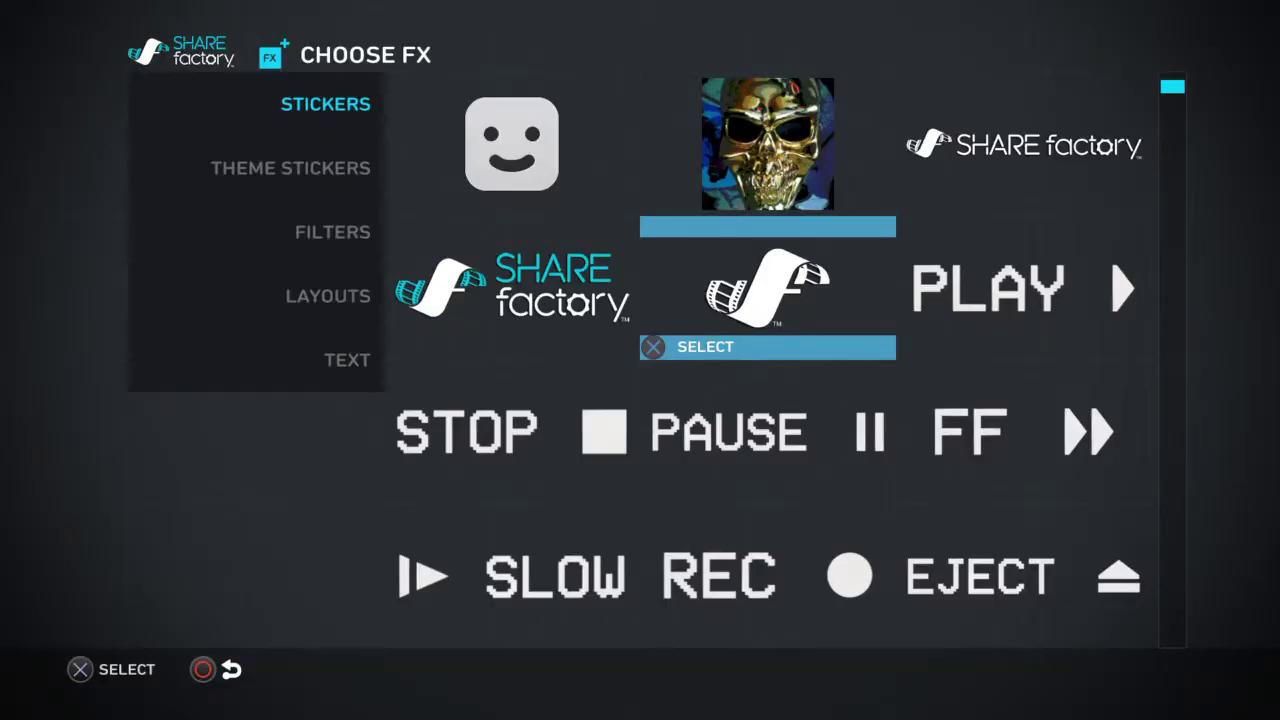
key(Escape)
- Reopen the effects library and examine all the text styles, returning to the largest stencil-style font
key(Return)
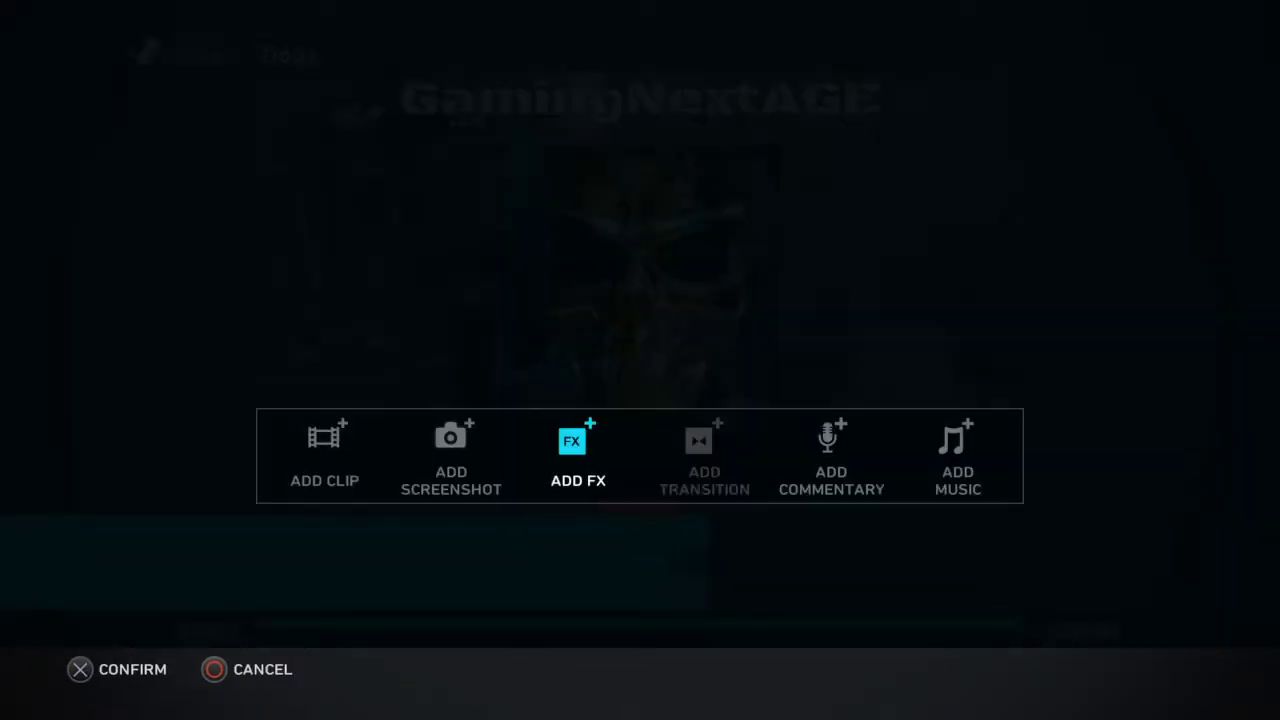
key(Return)
key(Down)
key(Down)
key(Down)
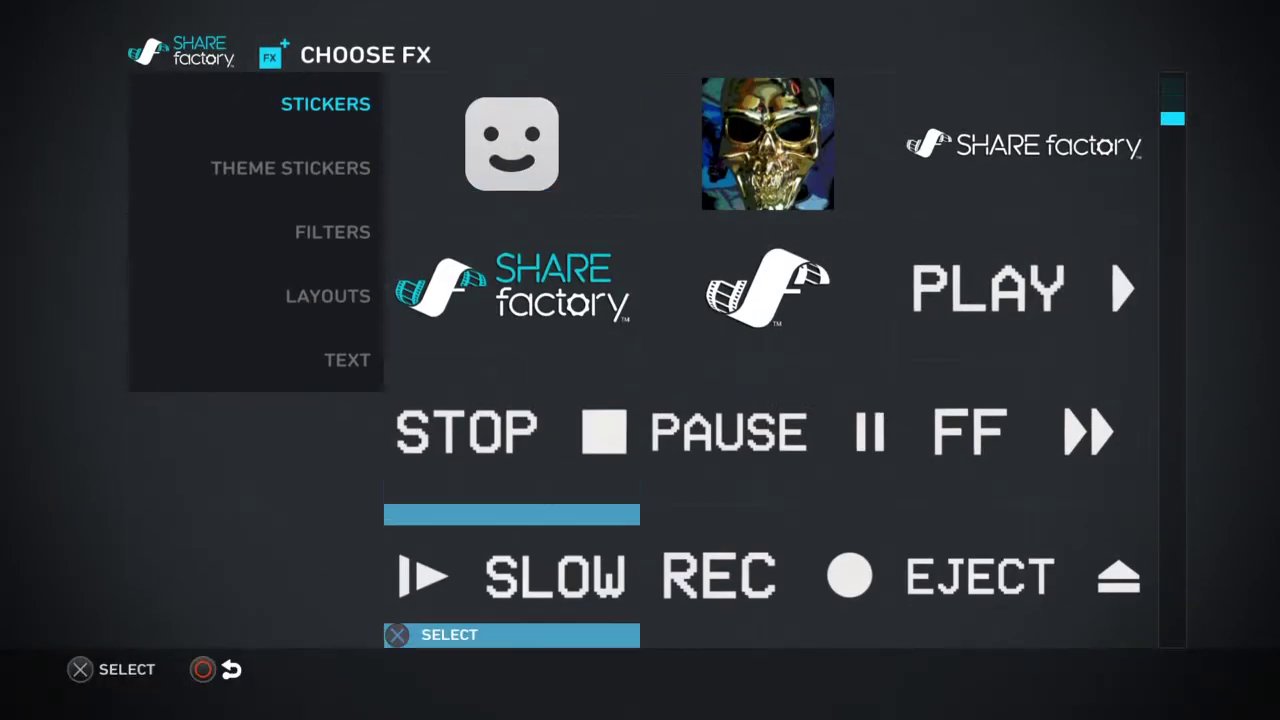
key(Left)
key(Down)
key(Down)
key(Down)
key(Down)
key(Right)
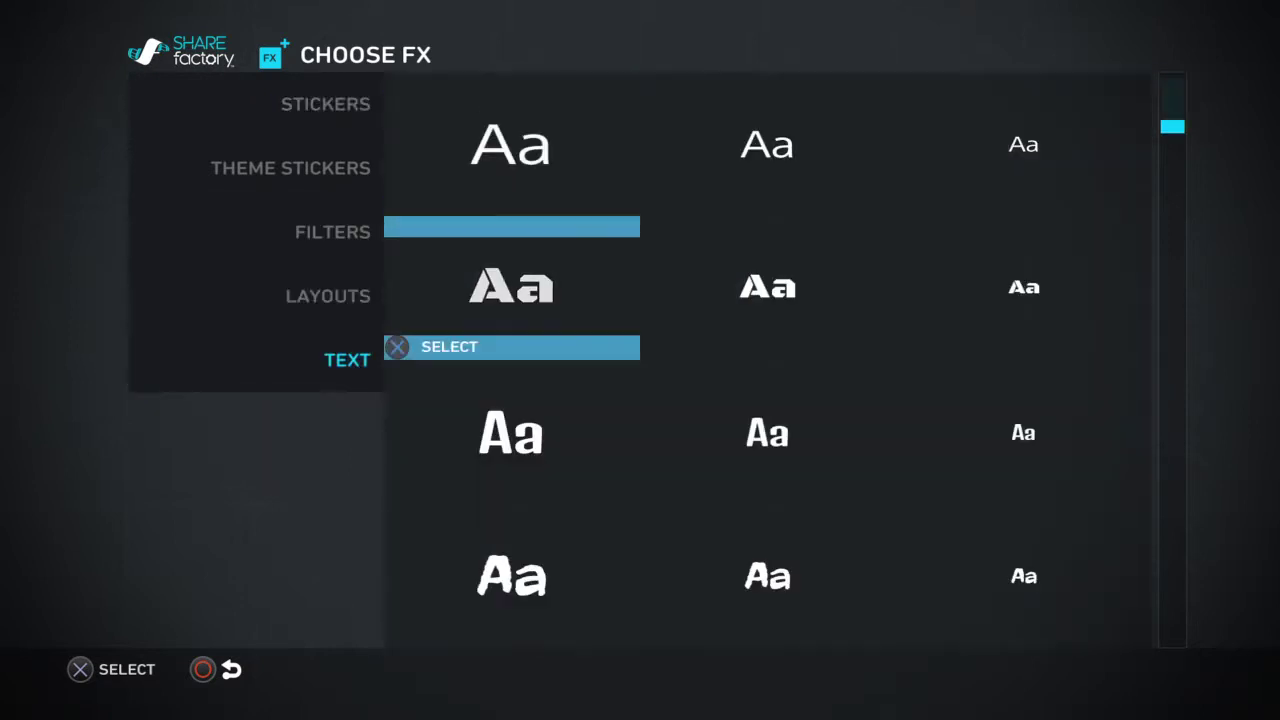
key(Down)
key(Down)
key(Down)
key(Down)
key(Down)
key(Down)
key(Down)
key(Down)
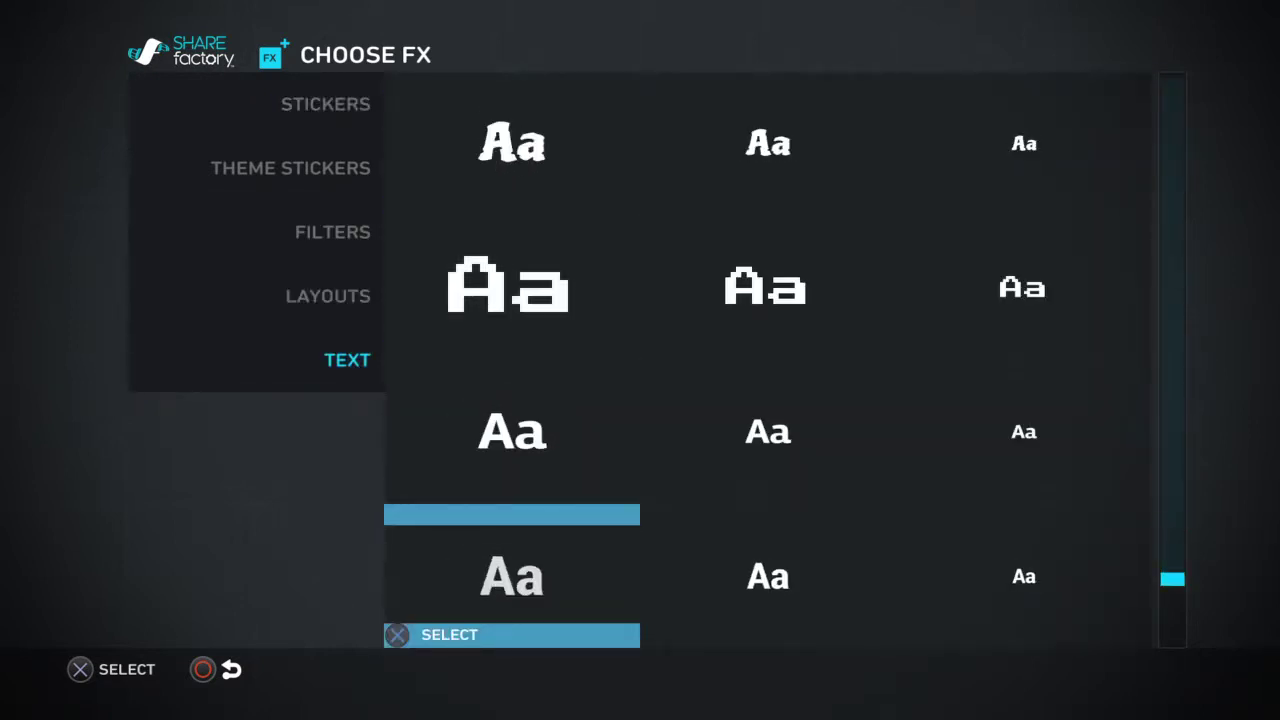
key(Down)
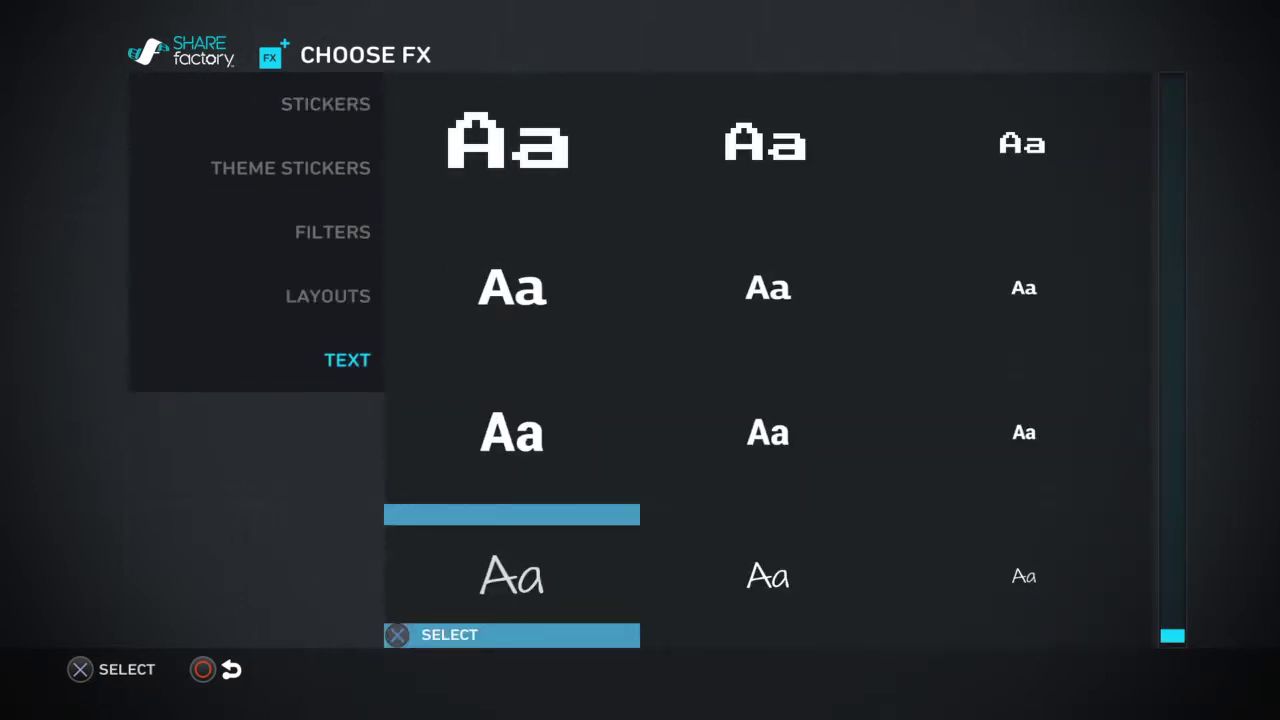
key(Up)
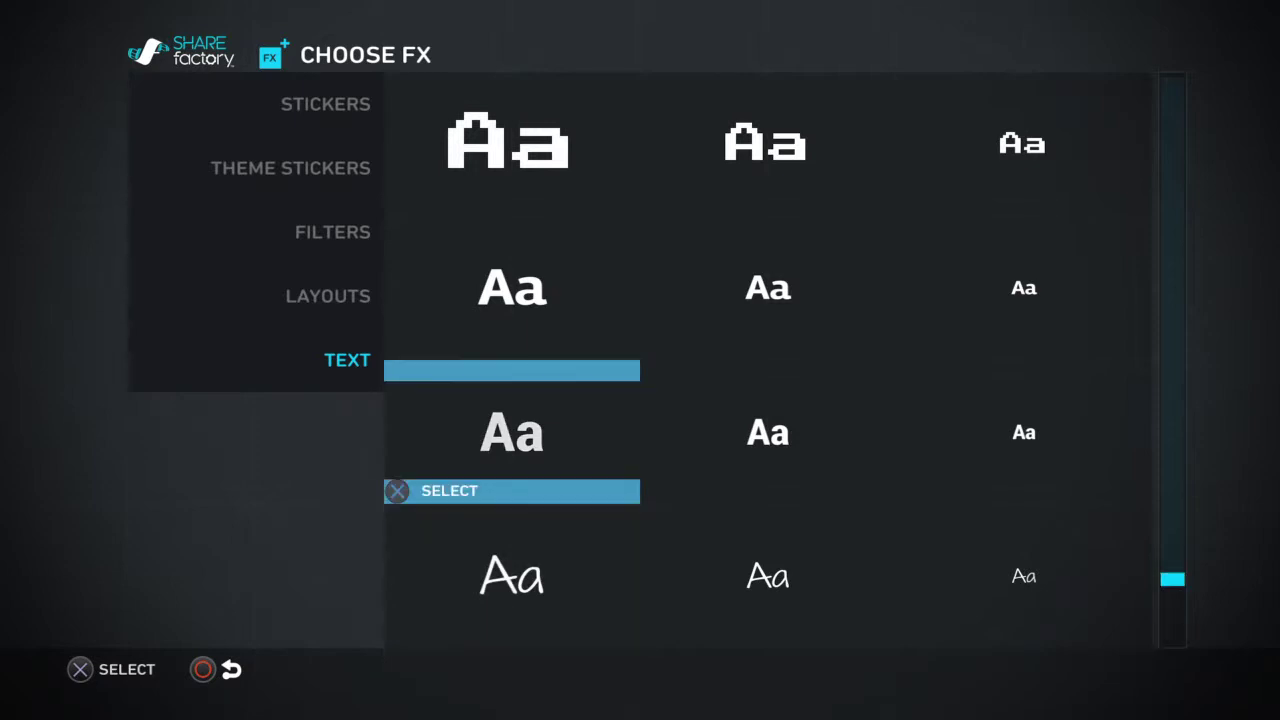
key(Up)
key(Up)
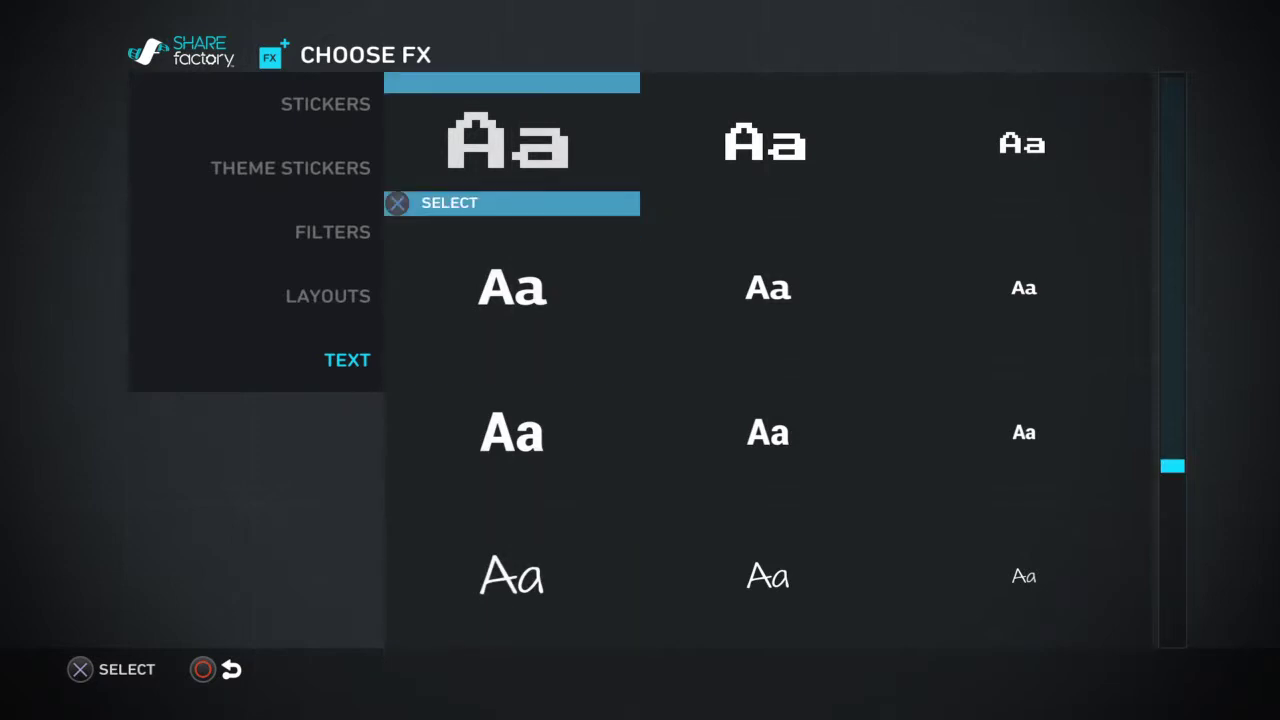
key(Up)
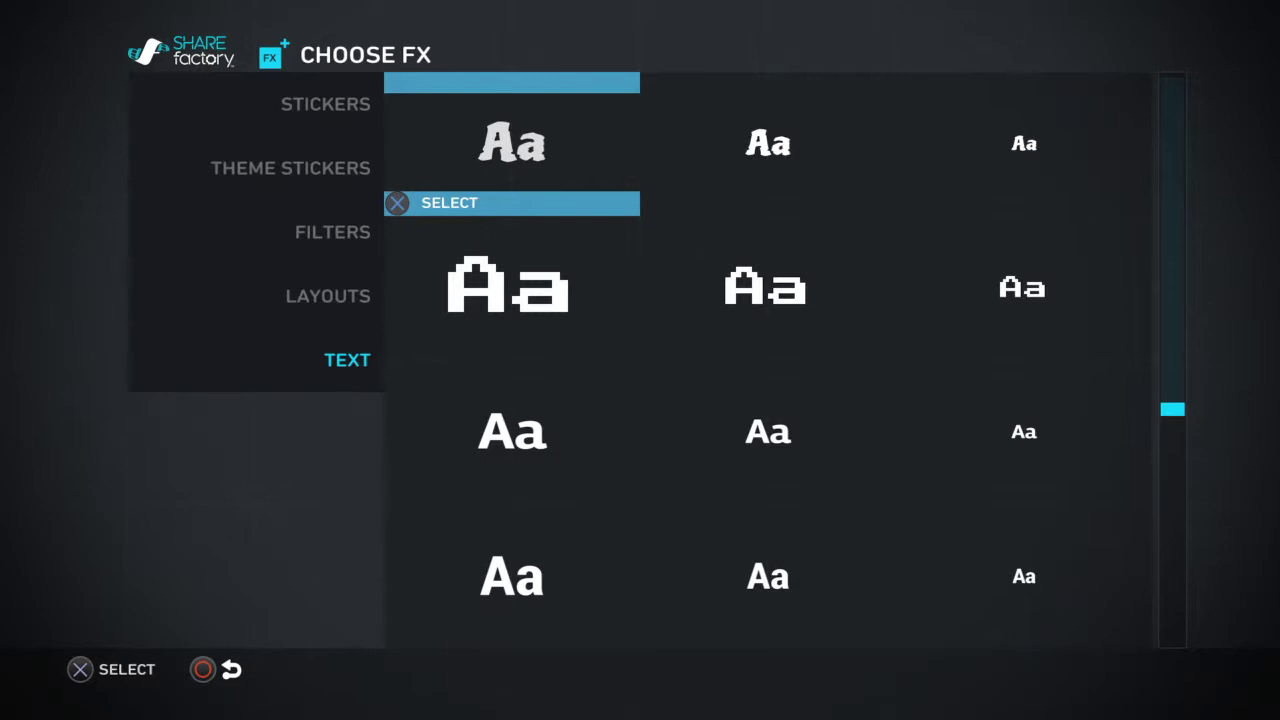
key(Up)
key(Up)
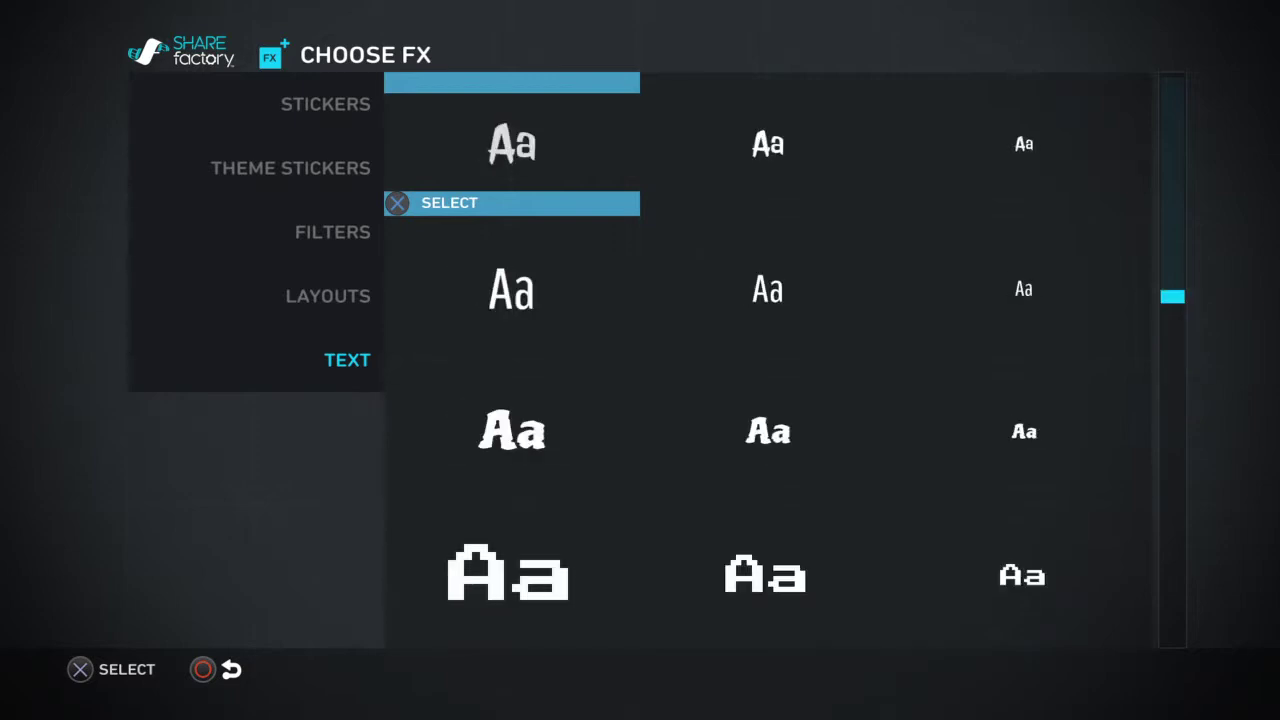
key(Up)
key(Up)
key(Up)
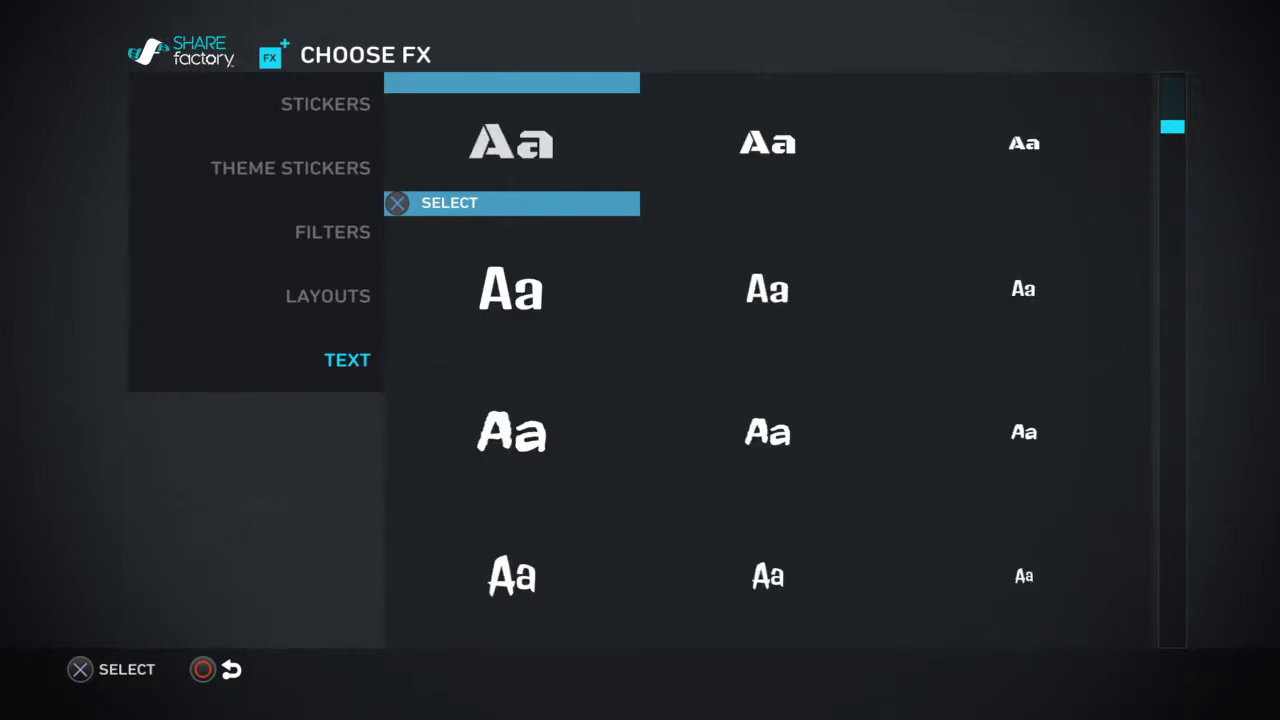
key(Up)
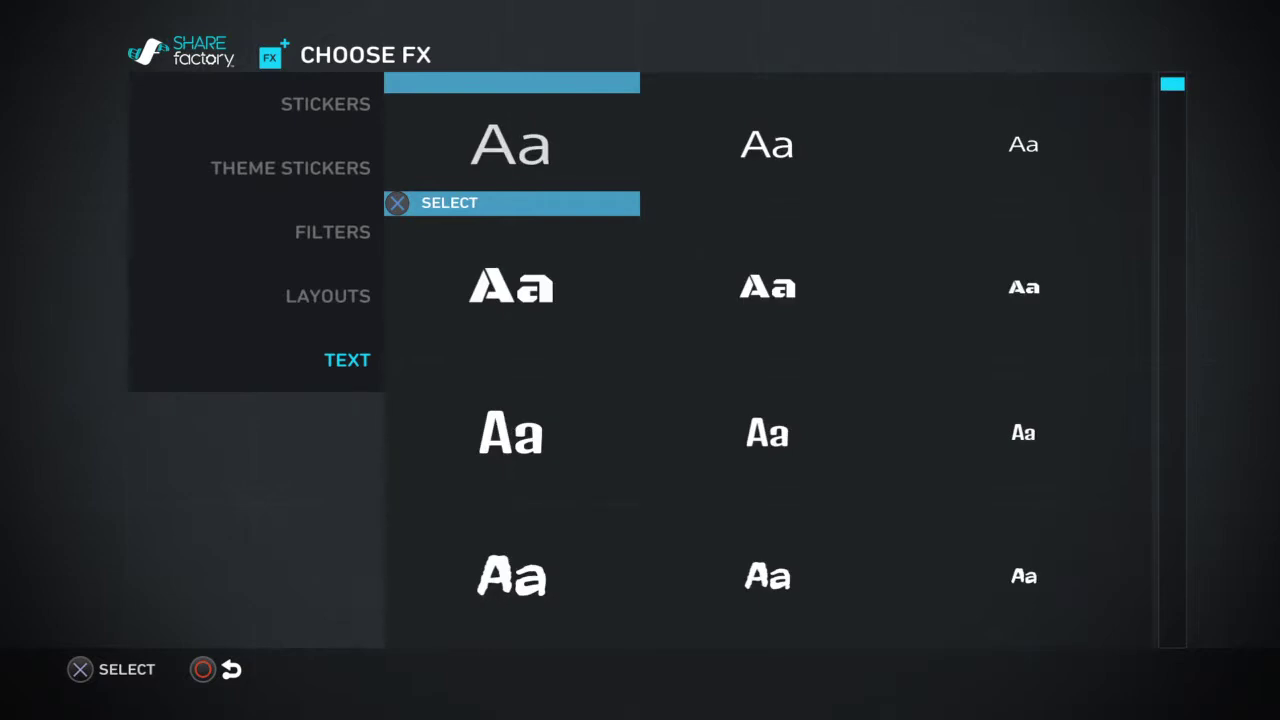
key(Down)
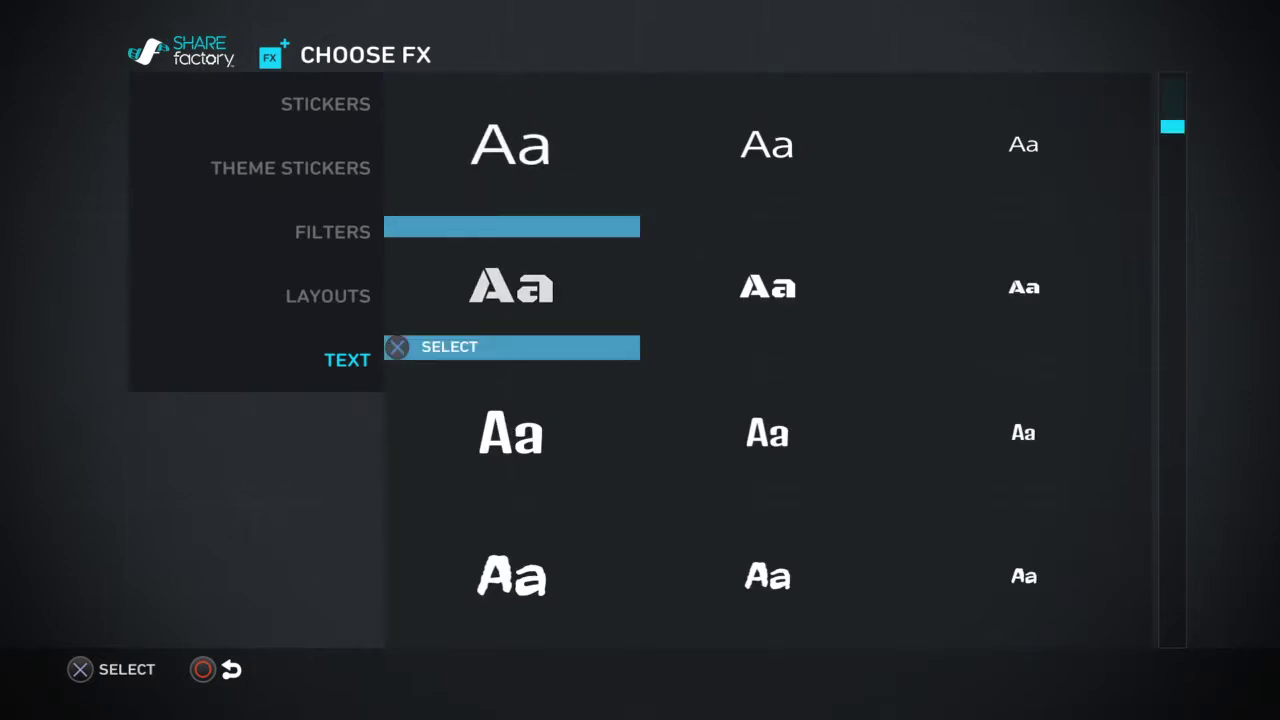
- Add the text "Subscribe" in the large font below the stencil style and place it in the lower-left corner of the ending frame
key(Down)
key(Return)
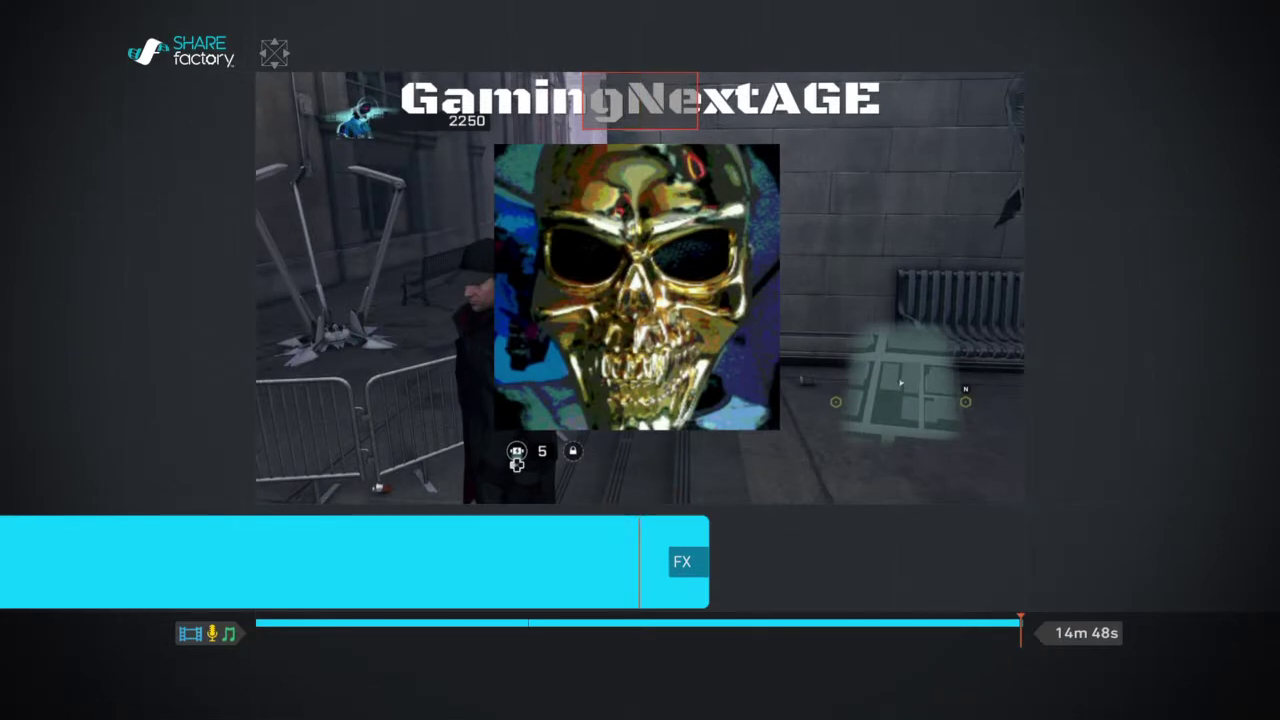
text(S)
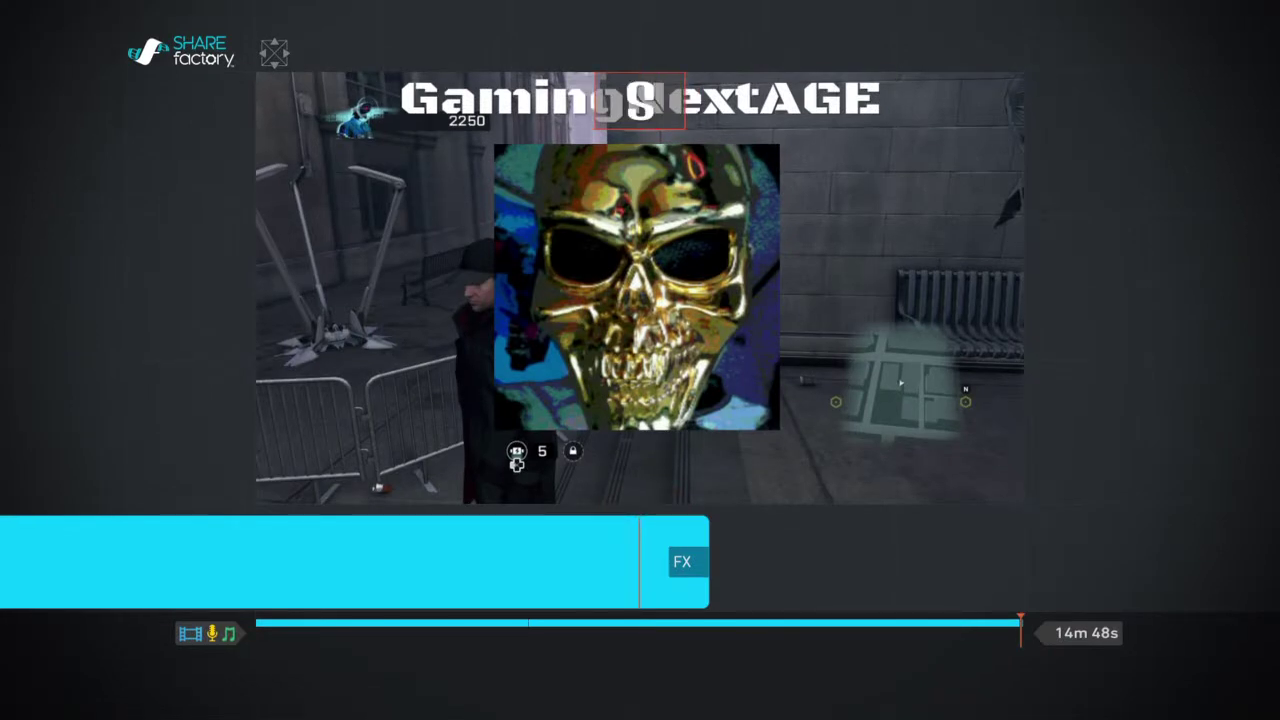
key(Return)
key(Right)
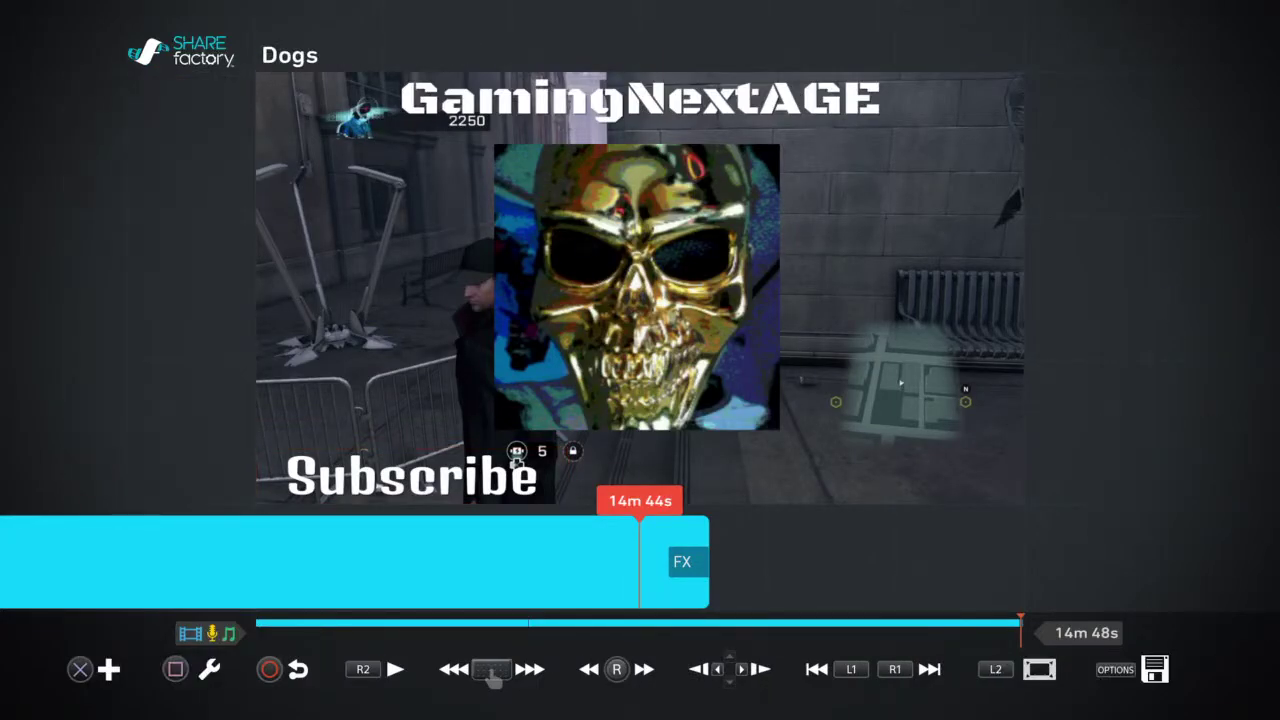
- Save the ending frame with the skull sticker and both text overlays as the project thumbnail
key(Left)
key(Right)
key(Left)
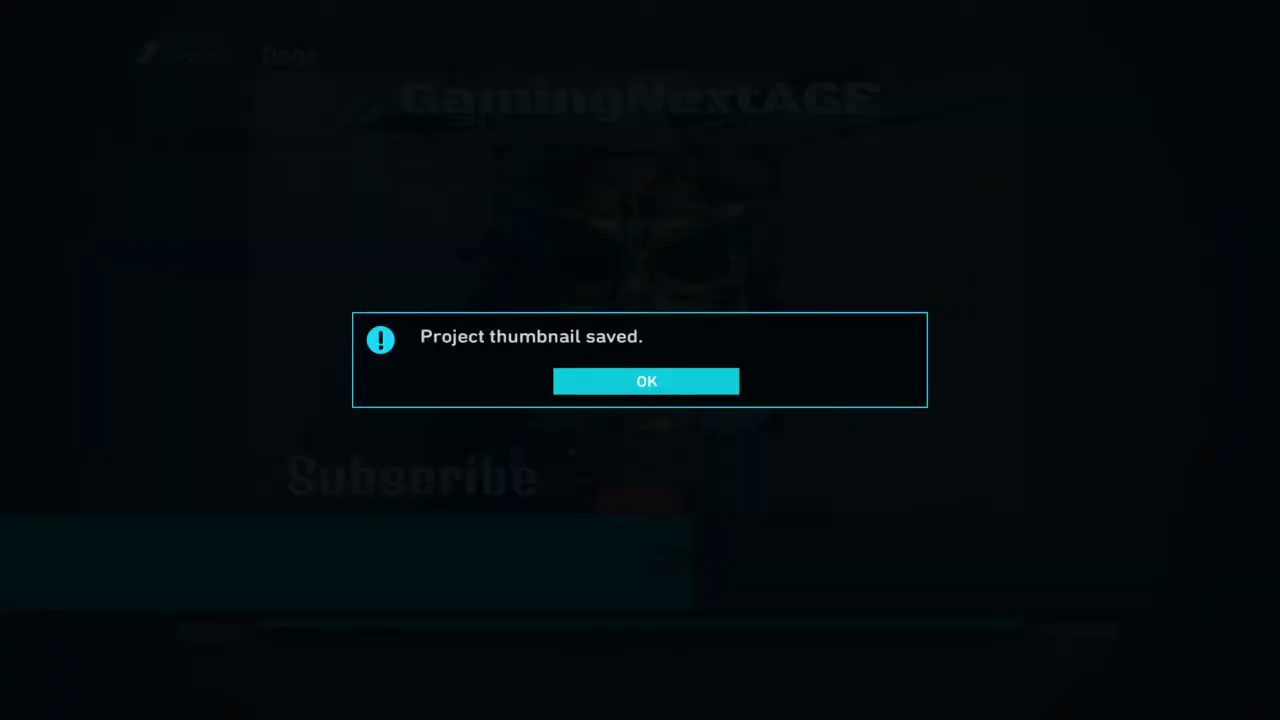
key(Return)
- Scrub back and forth through the last minute of the Dogs timeline to review the footage before the ending overlays
key(Left)
key(Left)
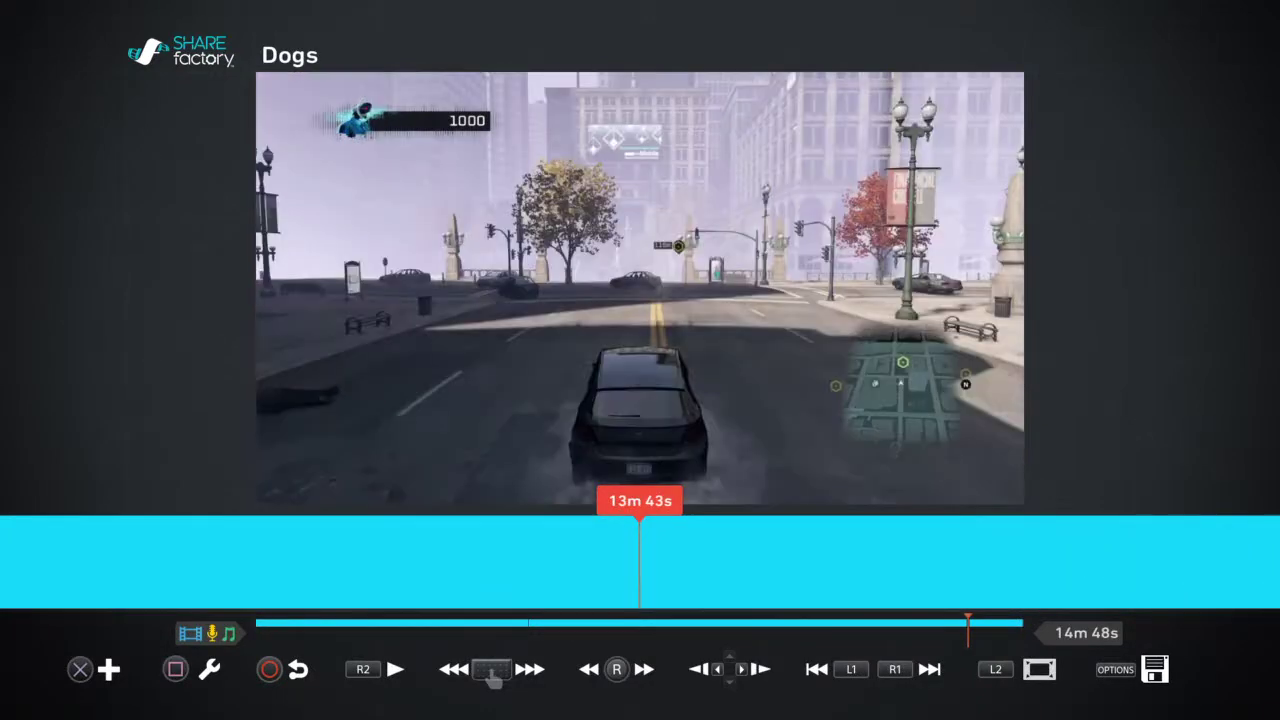
key(Right)
key(Right)
key(Left)
key(Right)
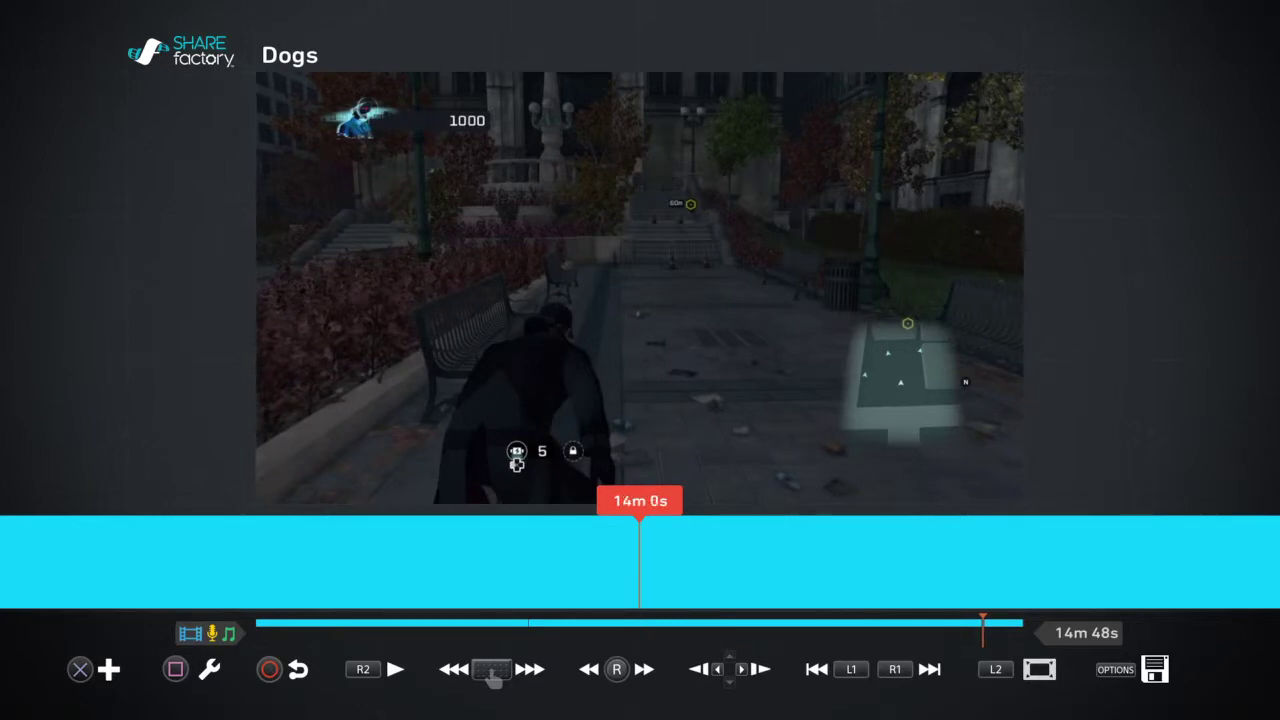
key(Right)
key(Right)
key(Right)
key(Right)
key(Right)
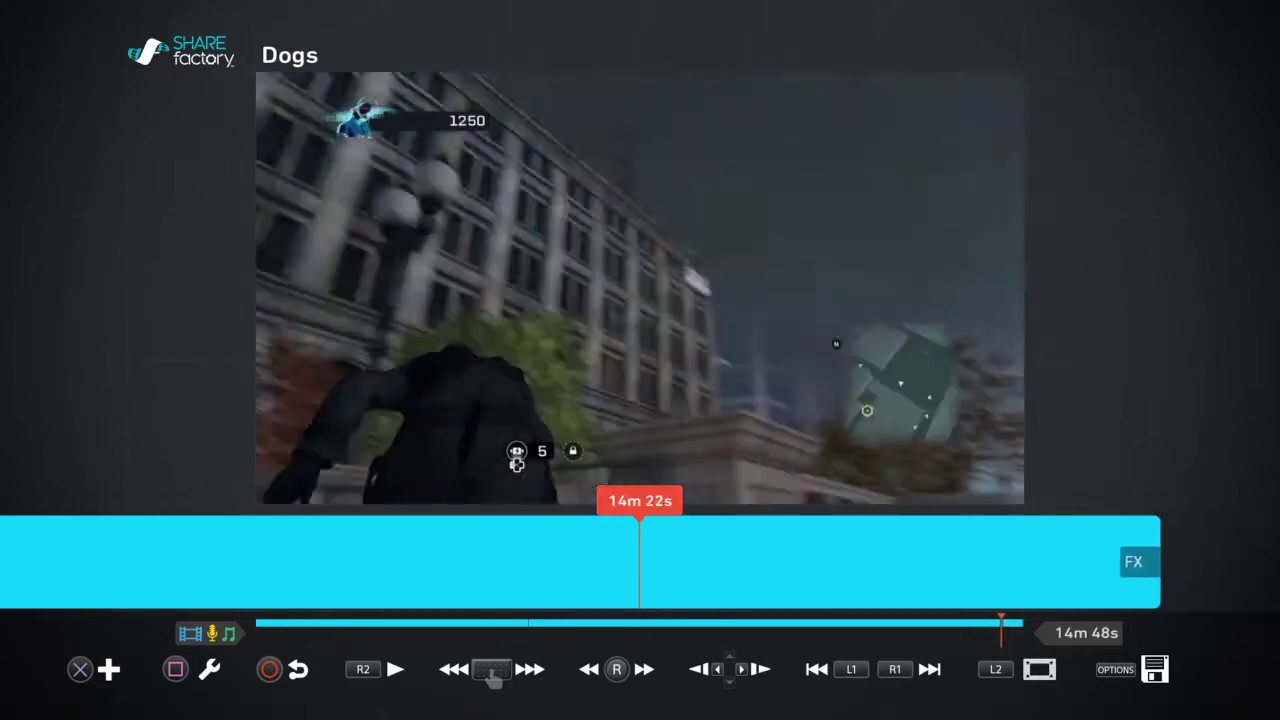
key(Right)
key(Right)
key(Right)
key(Right)
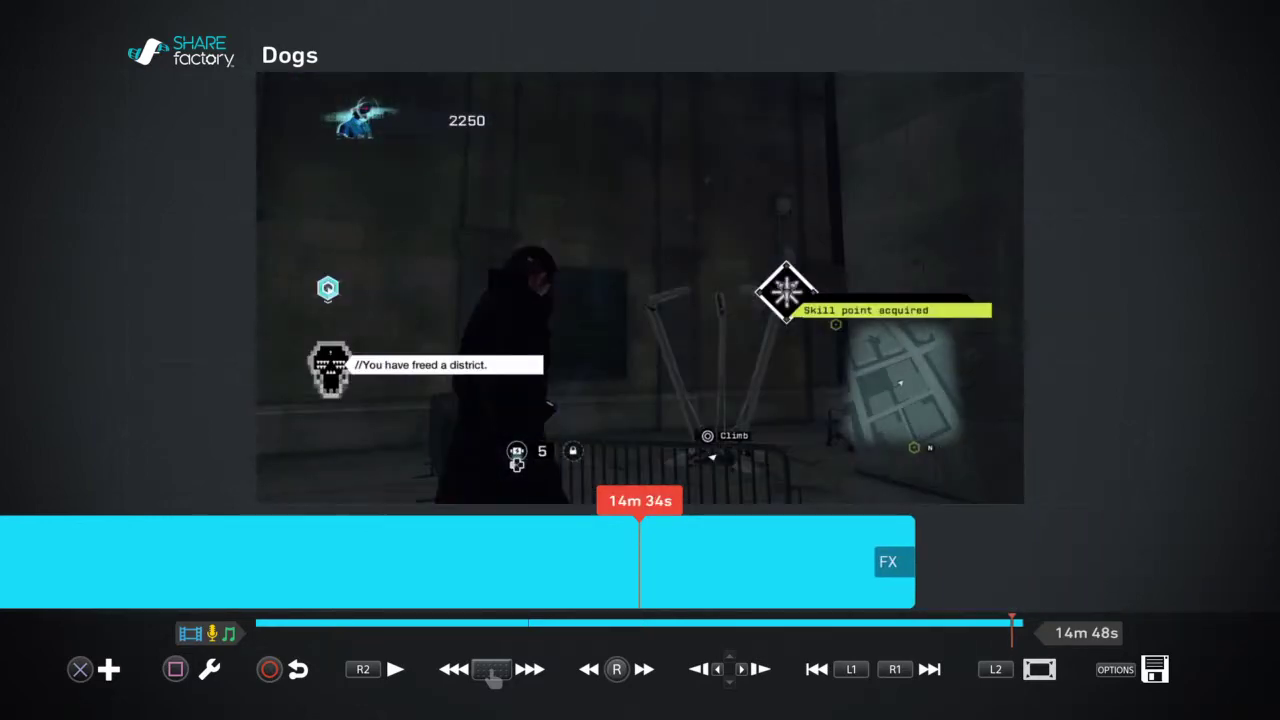
- Scrub backward through the Dogs timeline to the 6m 23s mark, reviewing the gameplay footage along the way
key(Left)
key(Left)
key(Left)
key(Left)
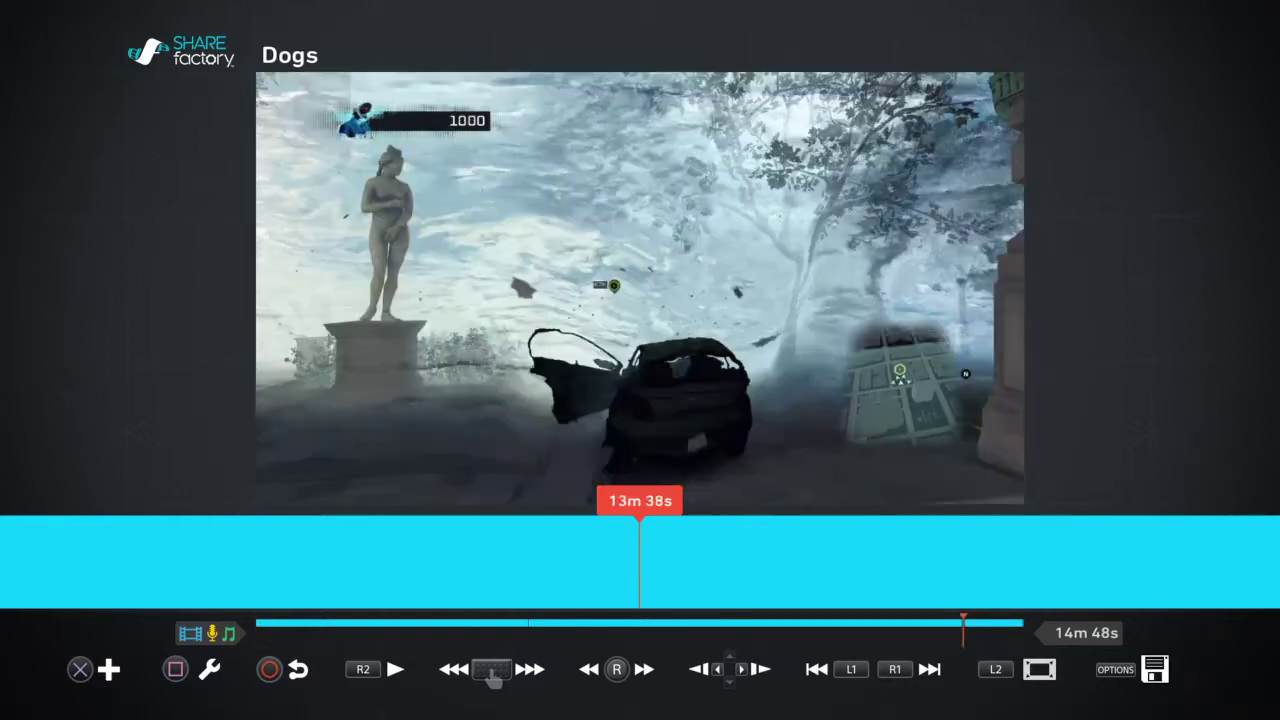
key(Left)
key(Left)
key(Left)
key(Left)
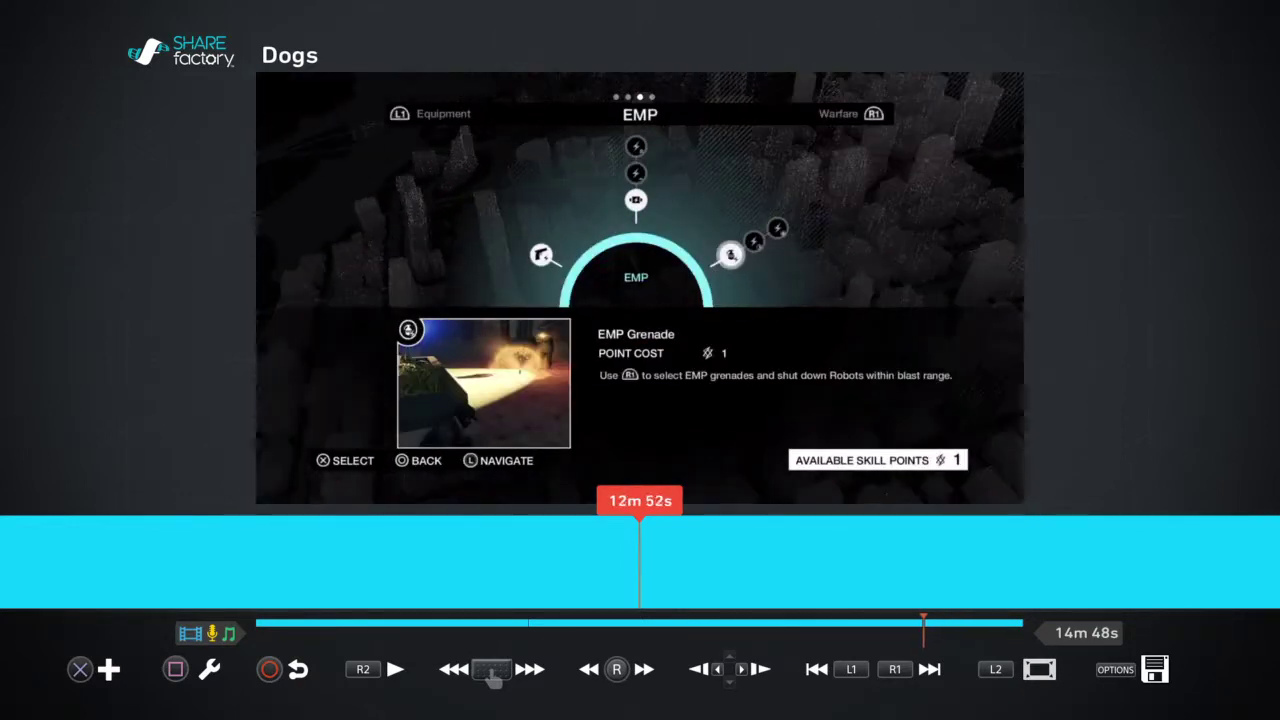
key(Left)
key(Left)
key(Left)
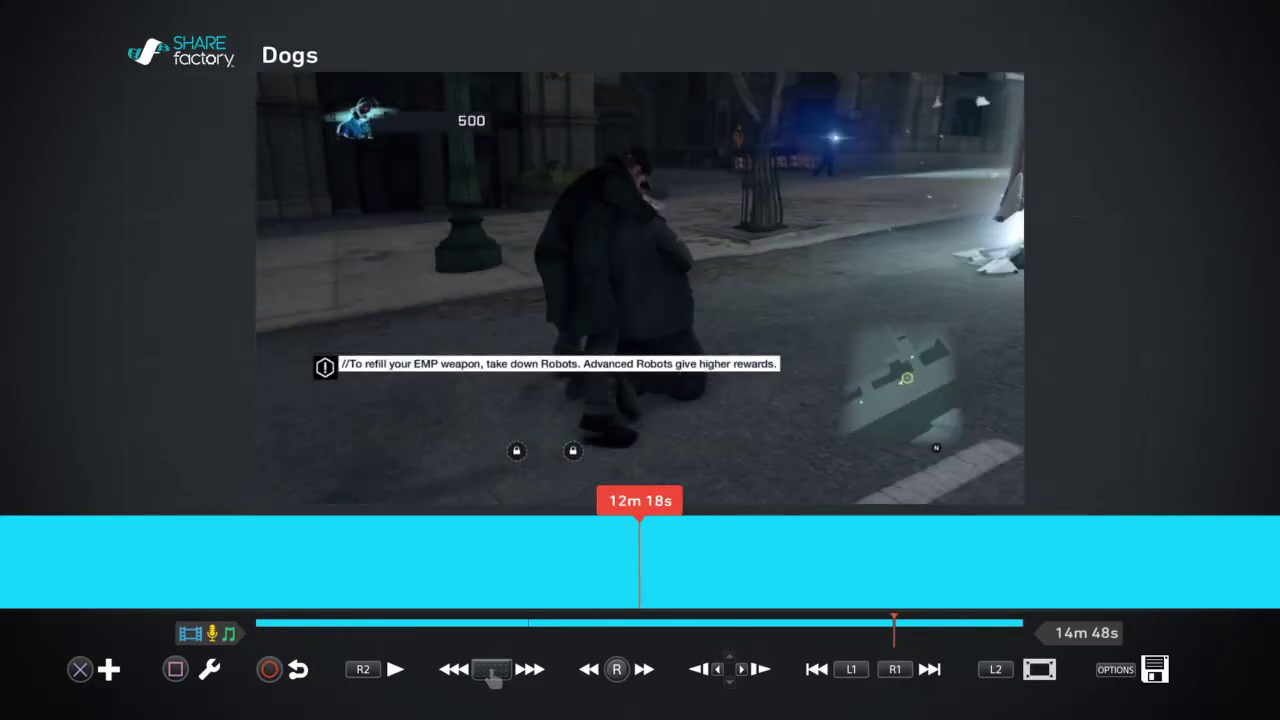
key(Left)
key(Left)
key(Left)
key(Left)
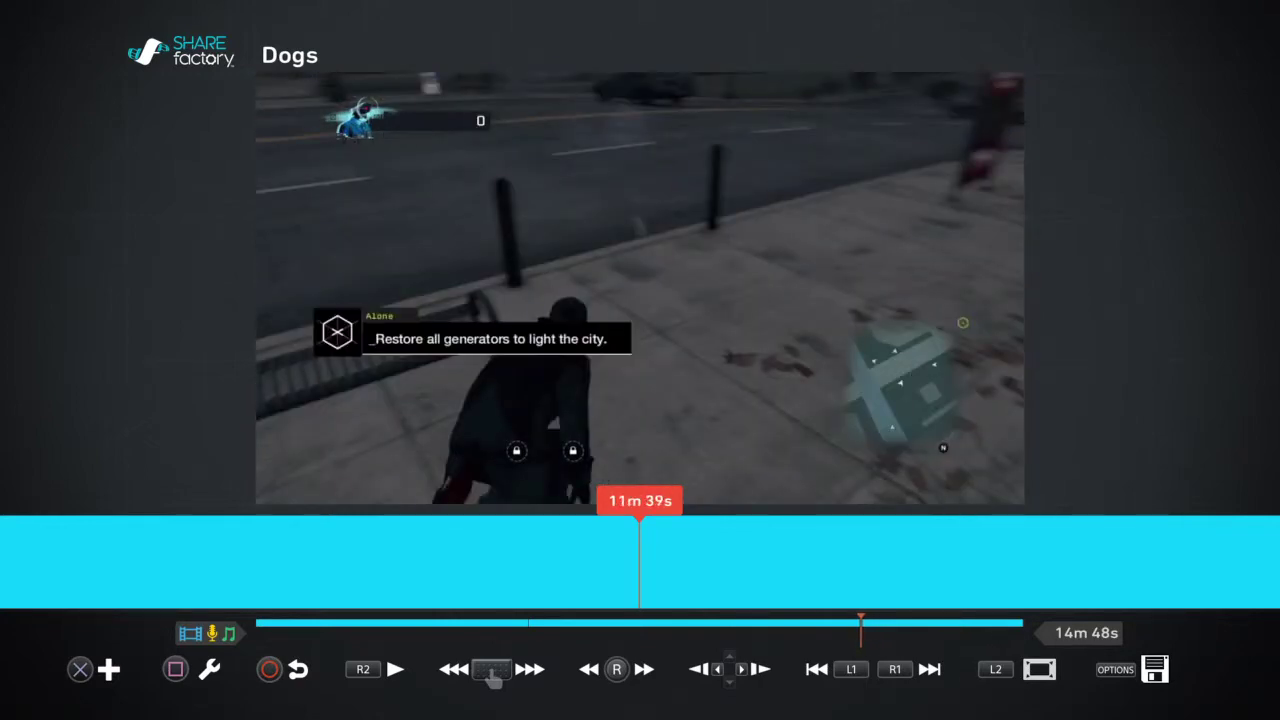
key(Left)
key(Left)
key(Left)
key(Left)
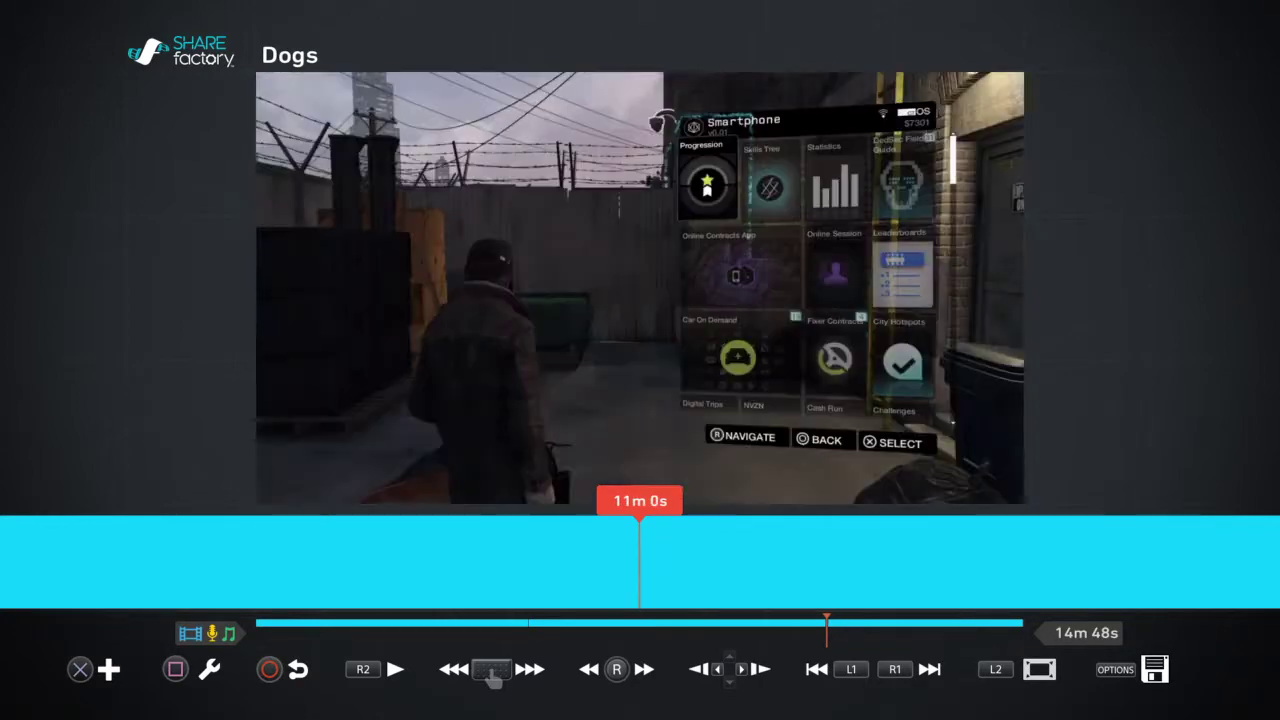
key(Left)
key(Left)
key(Left)
key(Left)
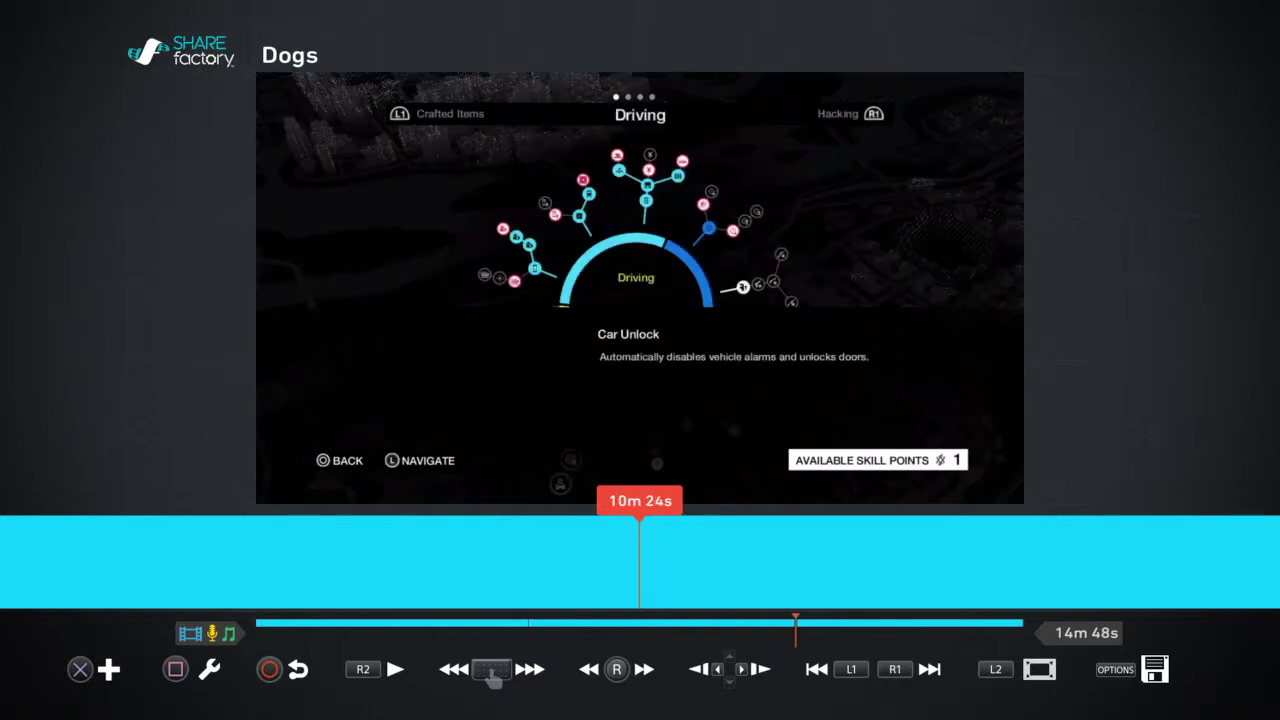
key(Left)
key(Left)
key(Left)
key(Left)
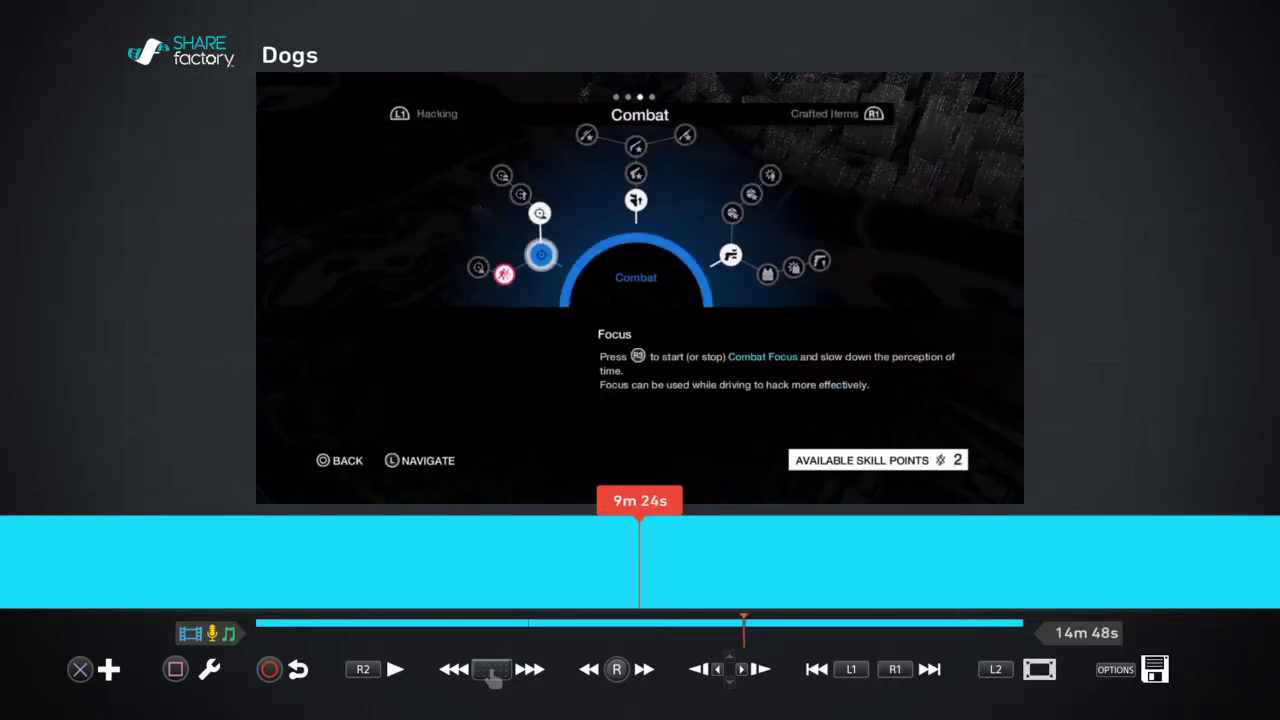
key(Left)
key(Left)
key(Left)
key(Left)
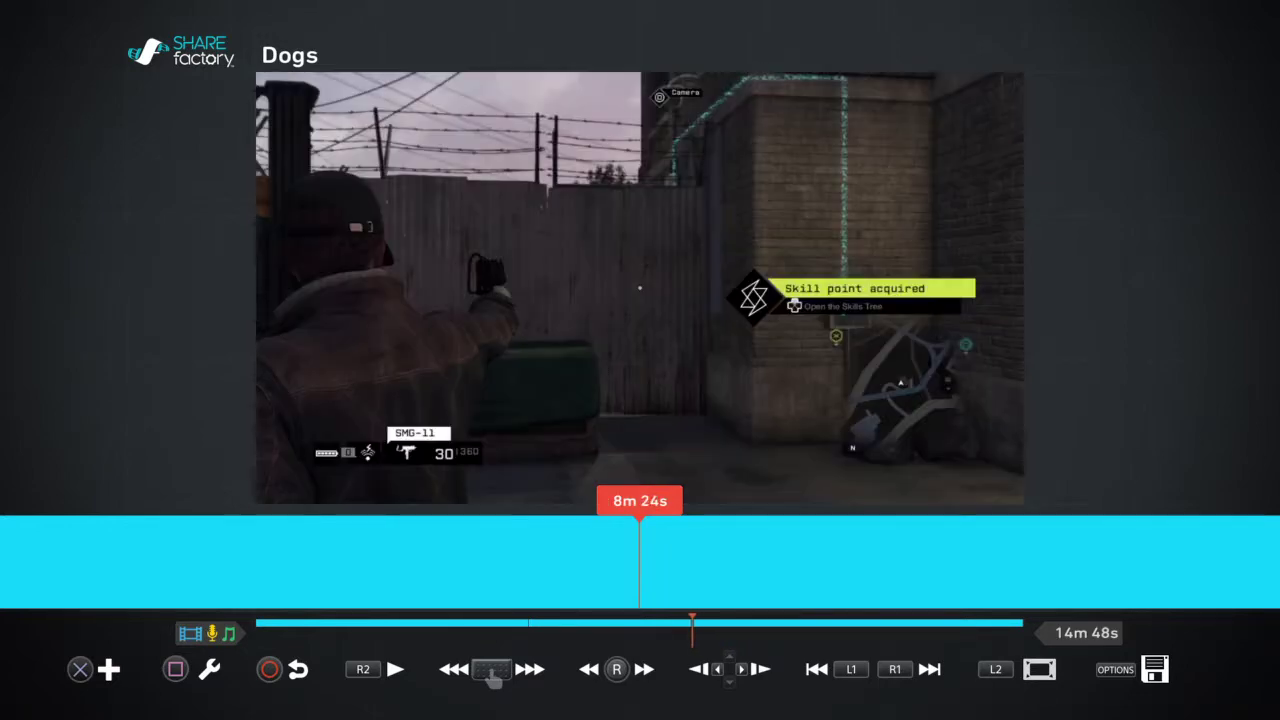
key(Left)
key(Left)
key(Left)
key(Left)
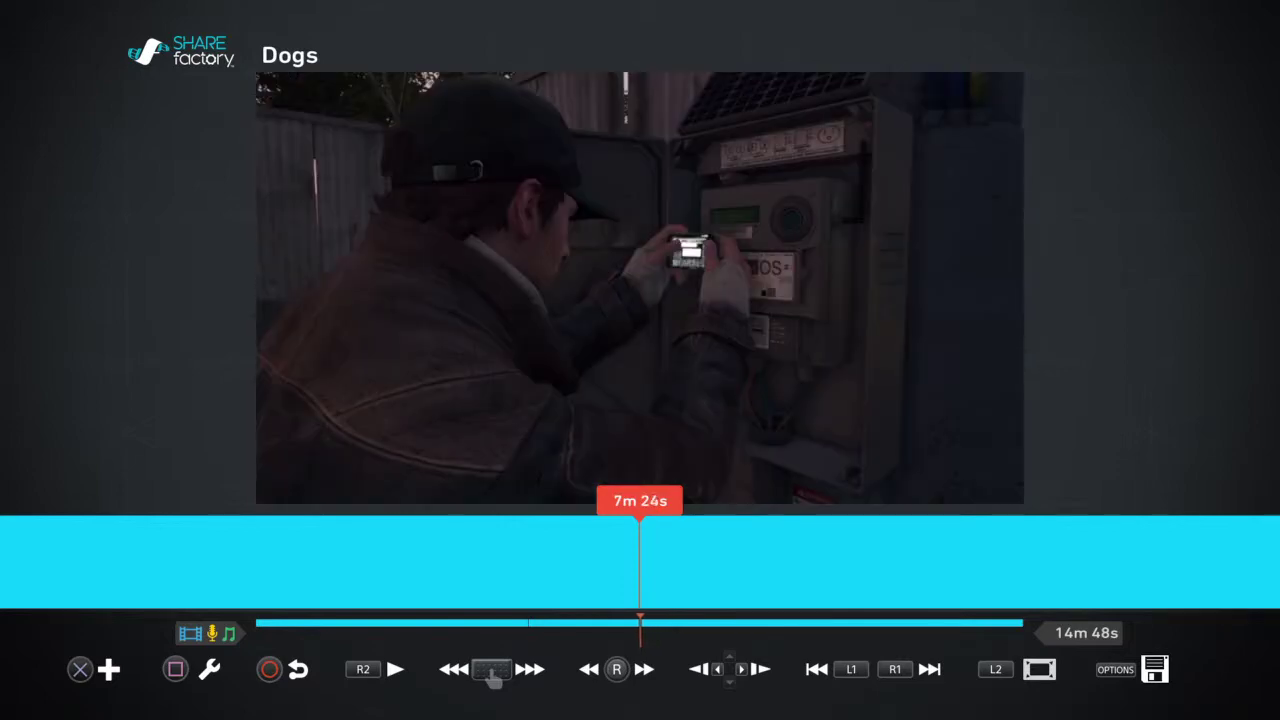
key(Left)
key(Left)
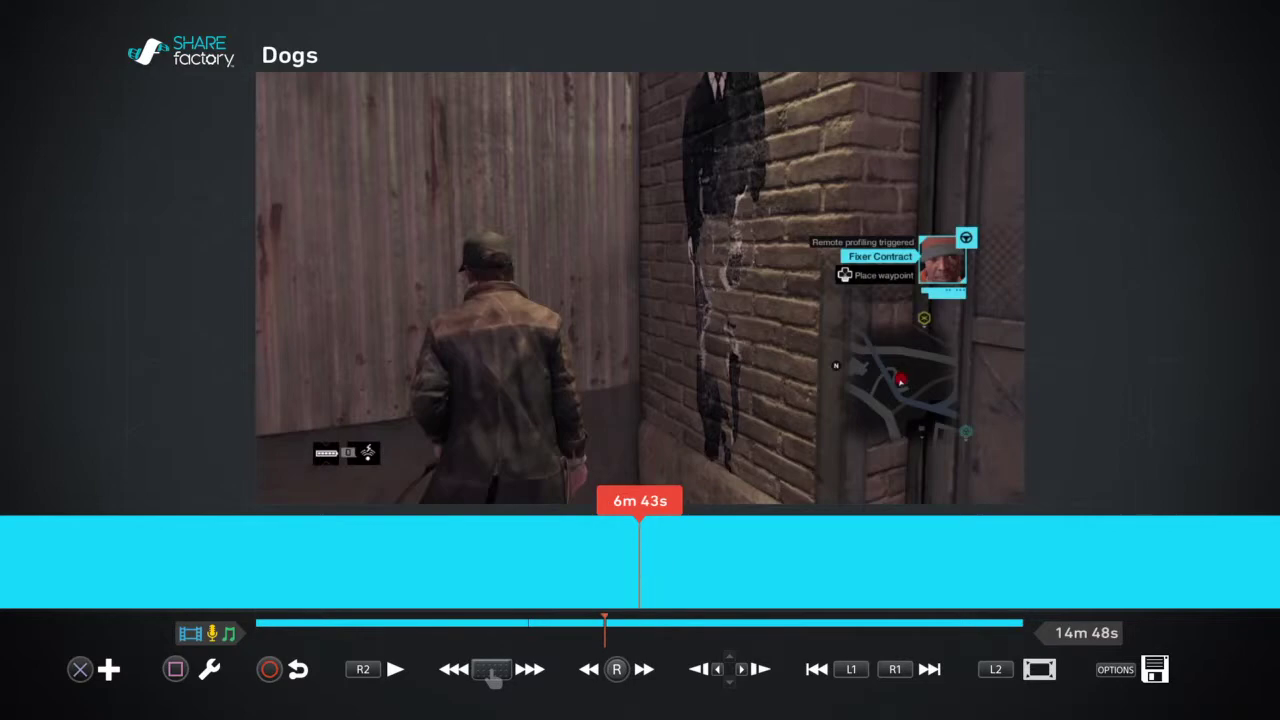
key(Left)
key(Left)
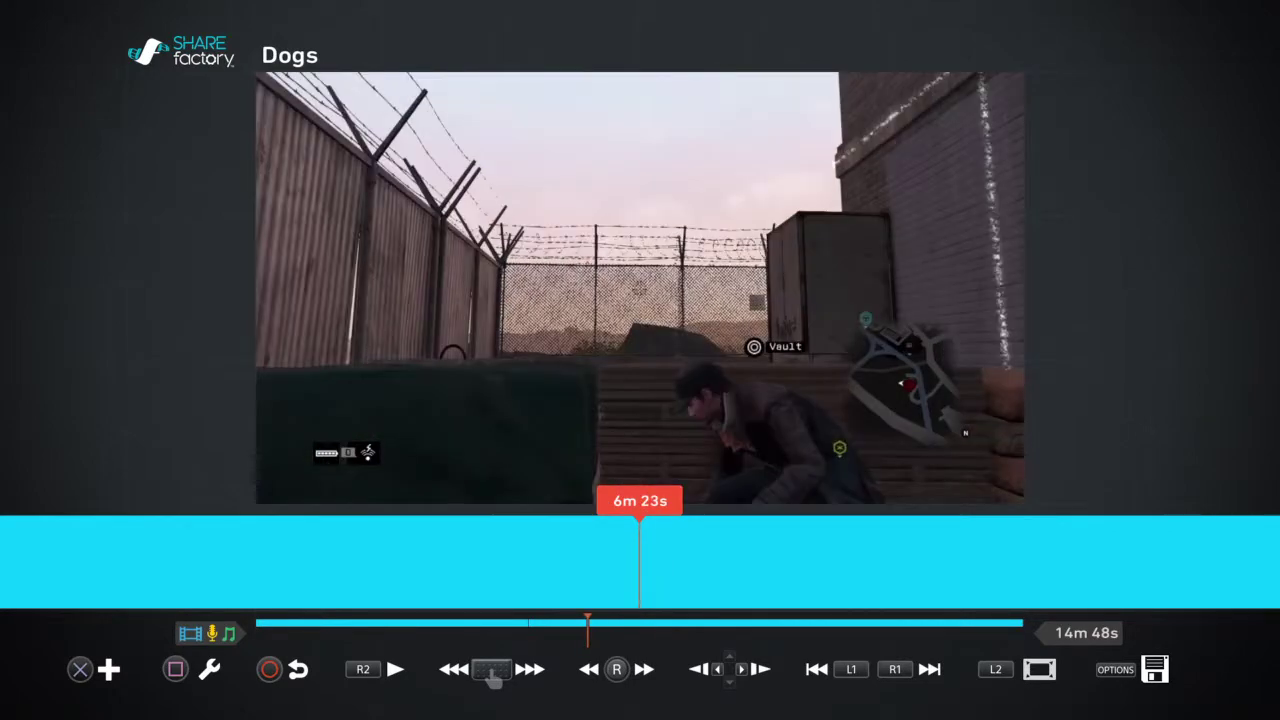
- Play the footage from the 6m 23s mark and skip ahead to 7m 26s
key(space)
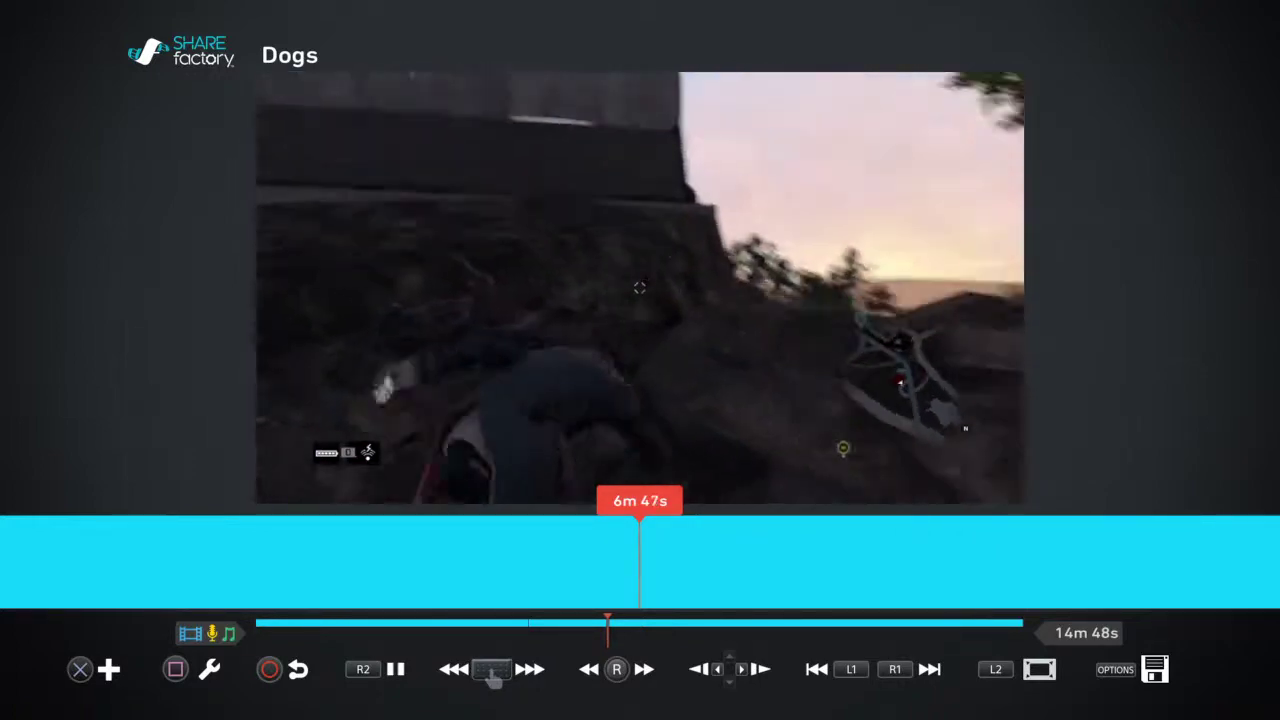
key(Right)
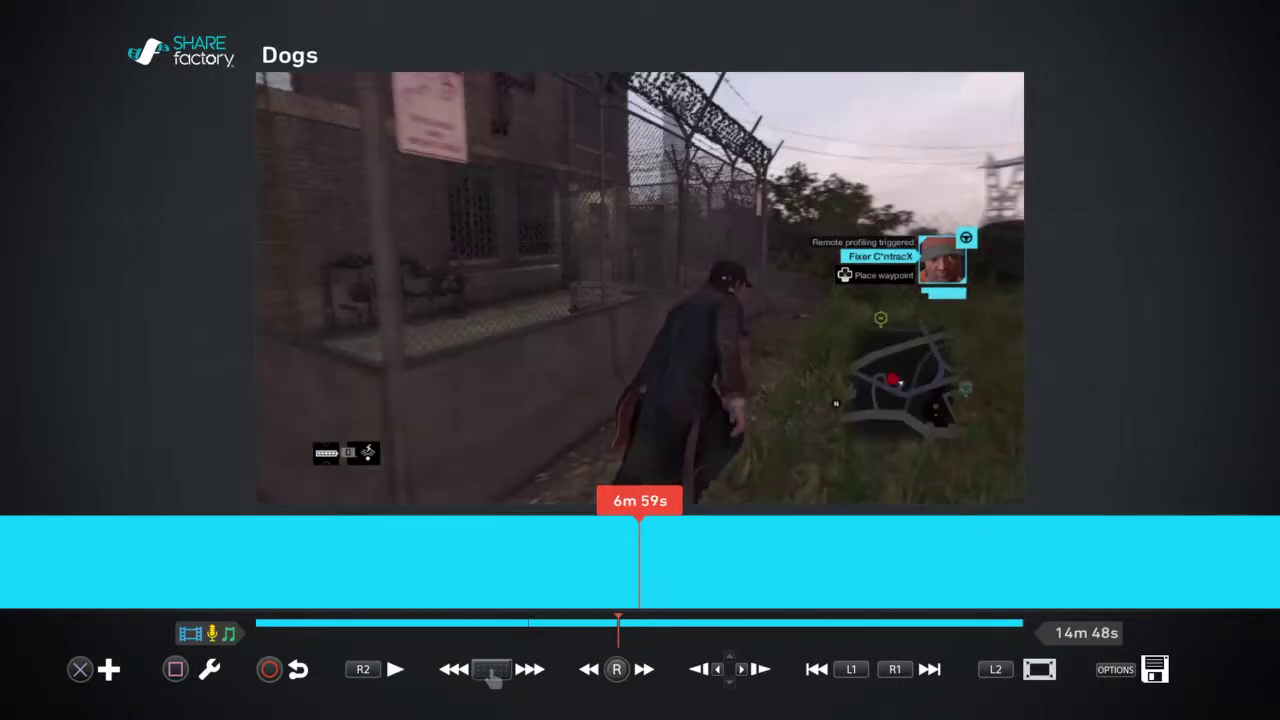
key(Right)
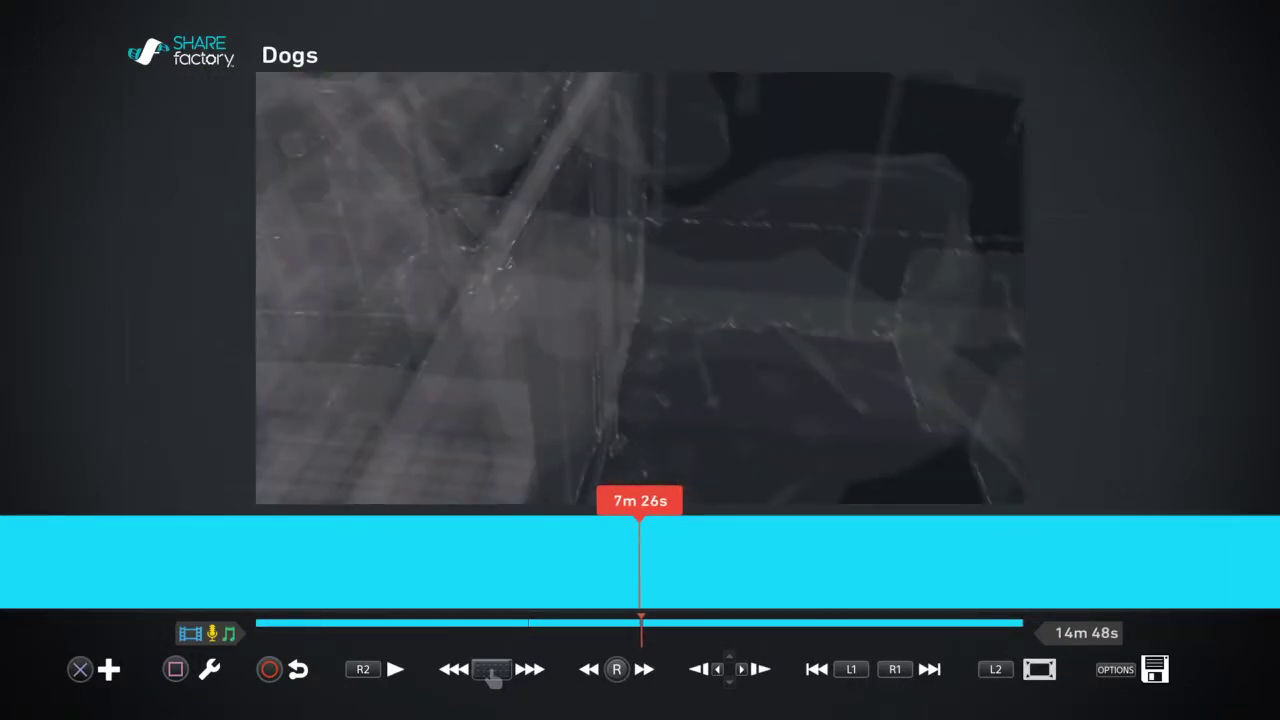
- Close the Dogs project and return to the list of saved projects
key(Escape)
key(Left)
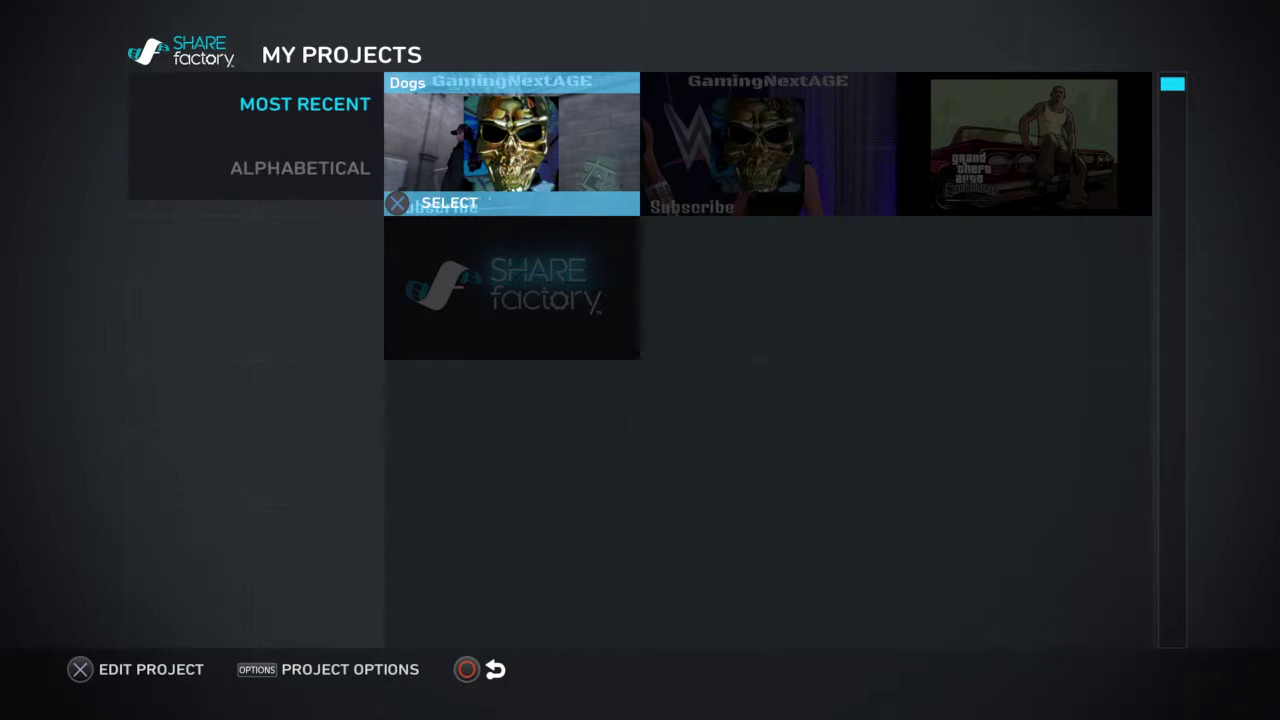
- Delete the WWE2K16 project from the saved projects and return to the main menu
key(Right)
key(Right)
key(Left)
key(Left)
key(Right)
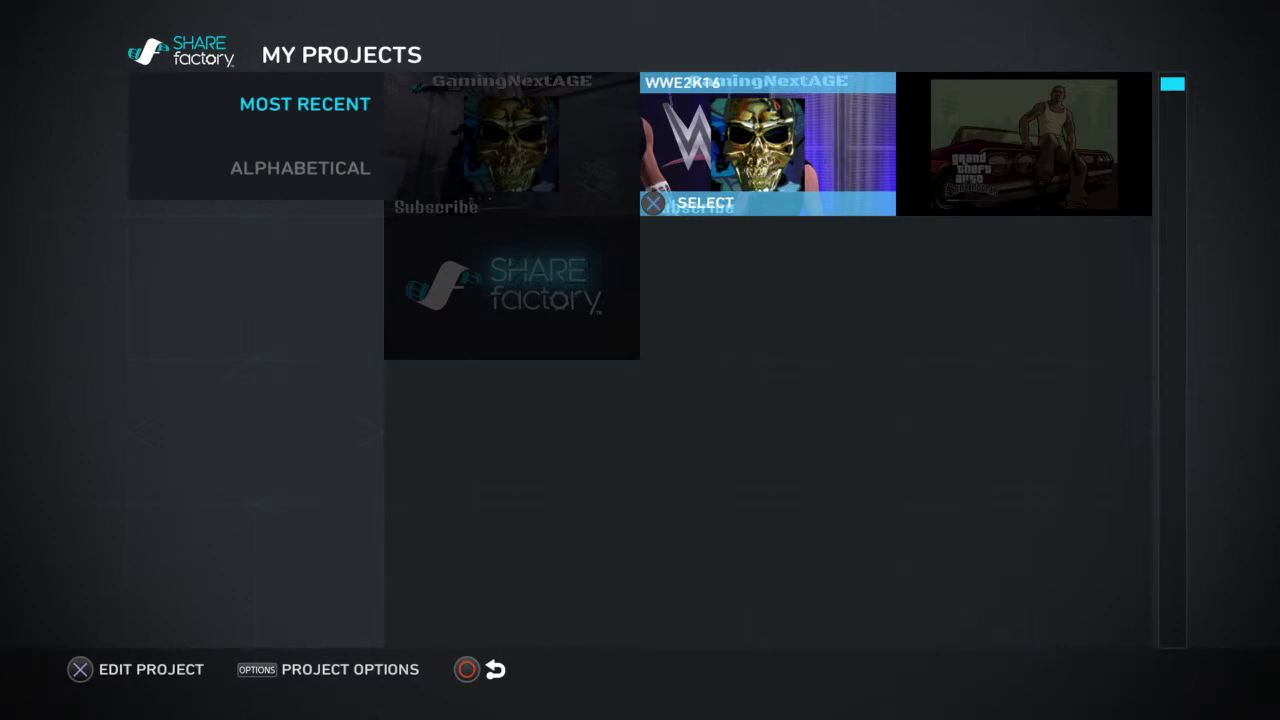
key(Menu)
key(Right)
key(Right)
key(Return)
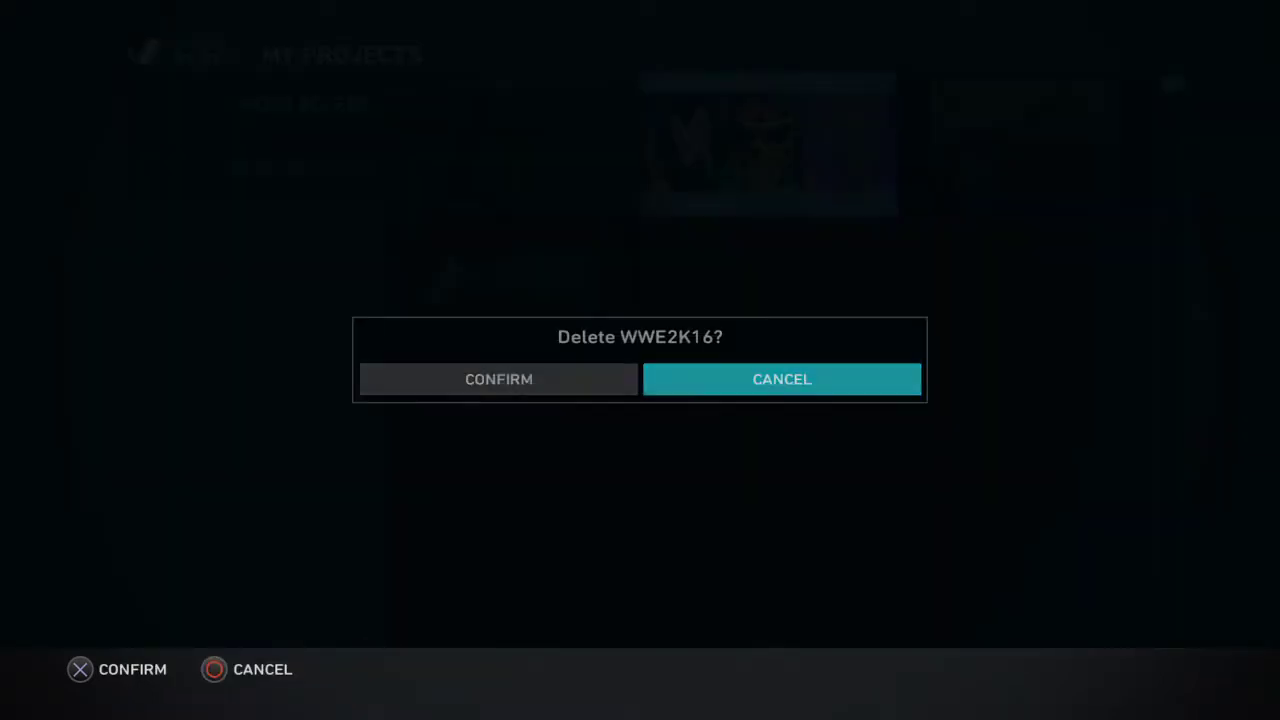
key(Left)
key(Return)
key(Right)
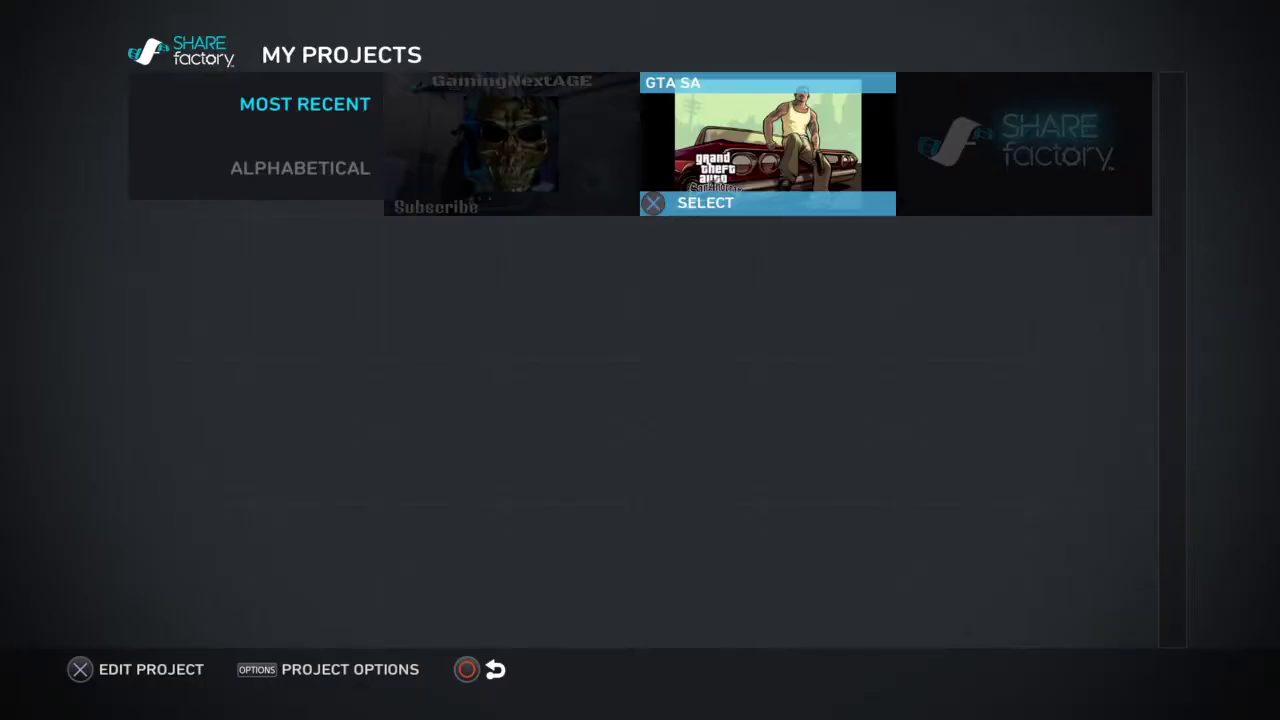
key(Escape)
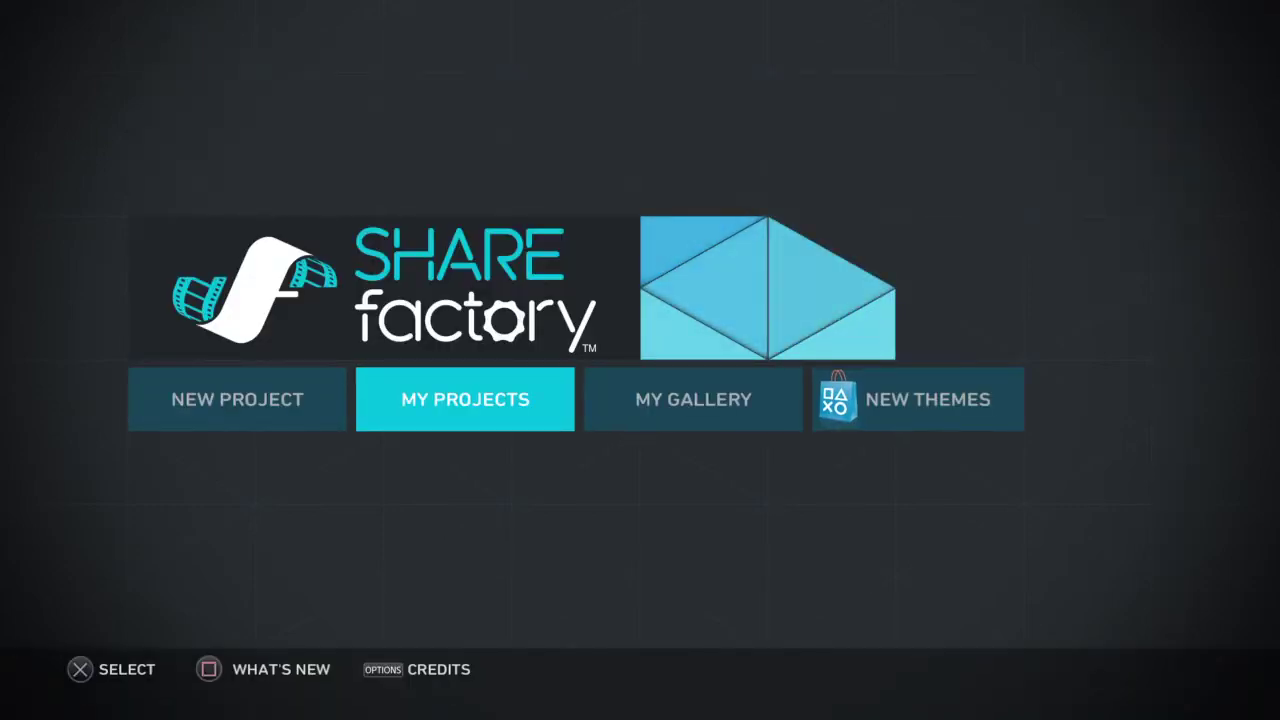